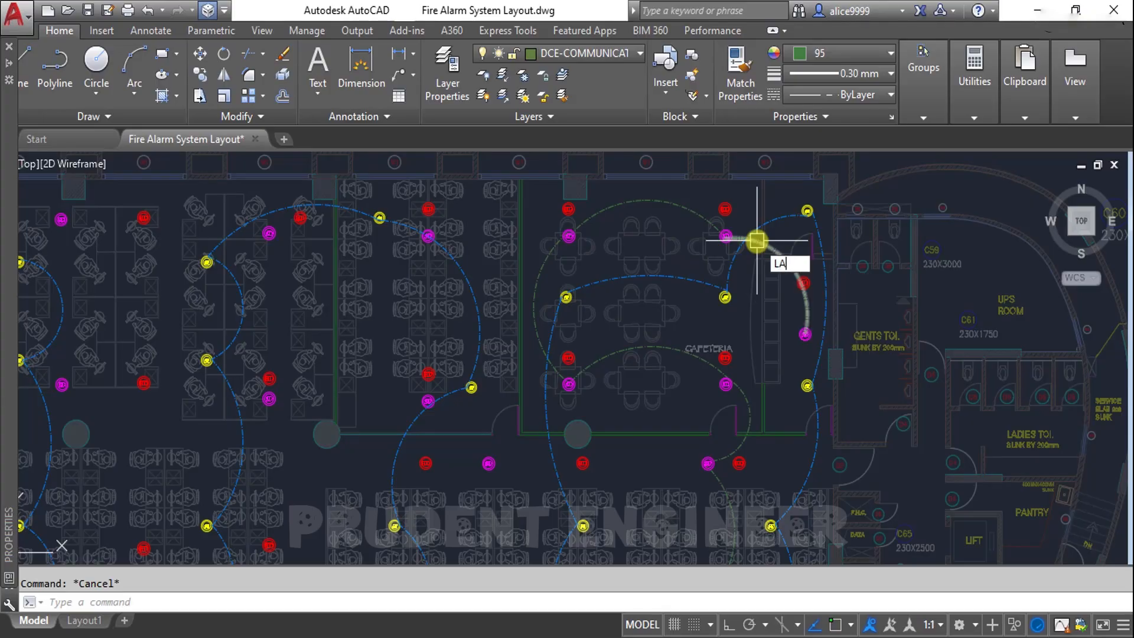
# Turn off the layer of the blue speaker cable arcs by picking one beside the cafeteria, and check the layer list
pyautogui.write('F')
pyautogui.press('Return')
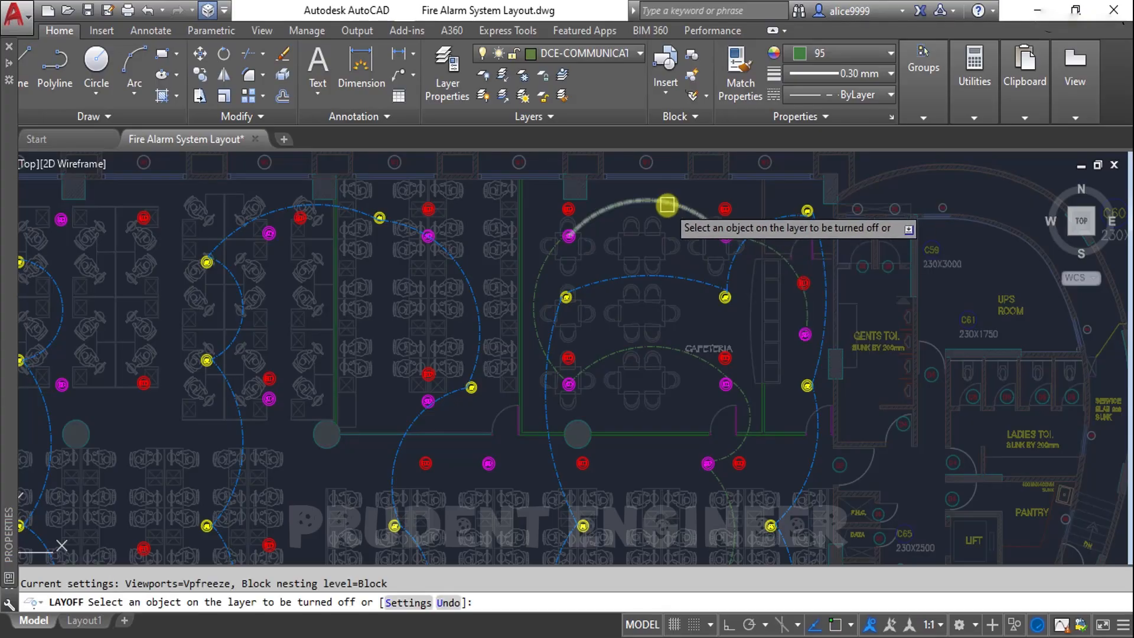
pyautogui.scroll(2, 793, 211)
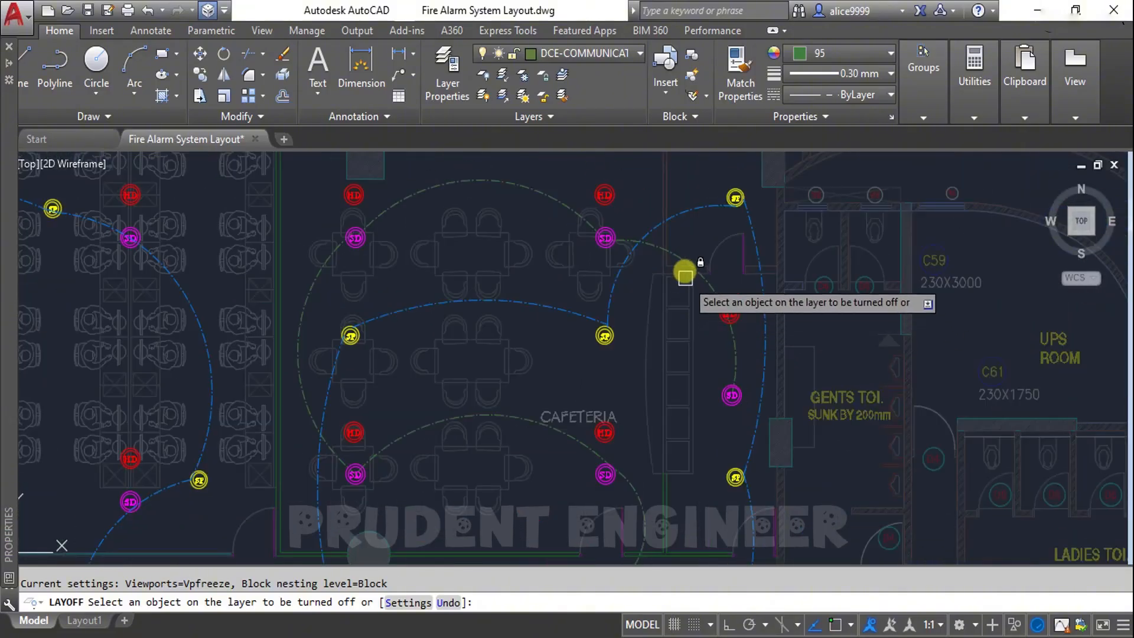
pyautogui.click(677, 233)
pyautogui.scroll(-5, 567, 323)
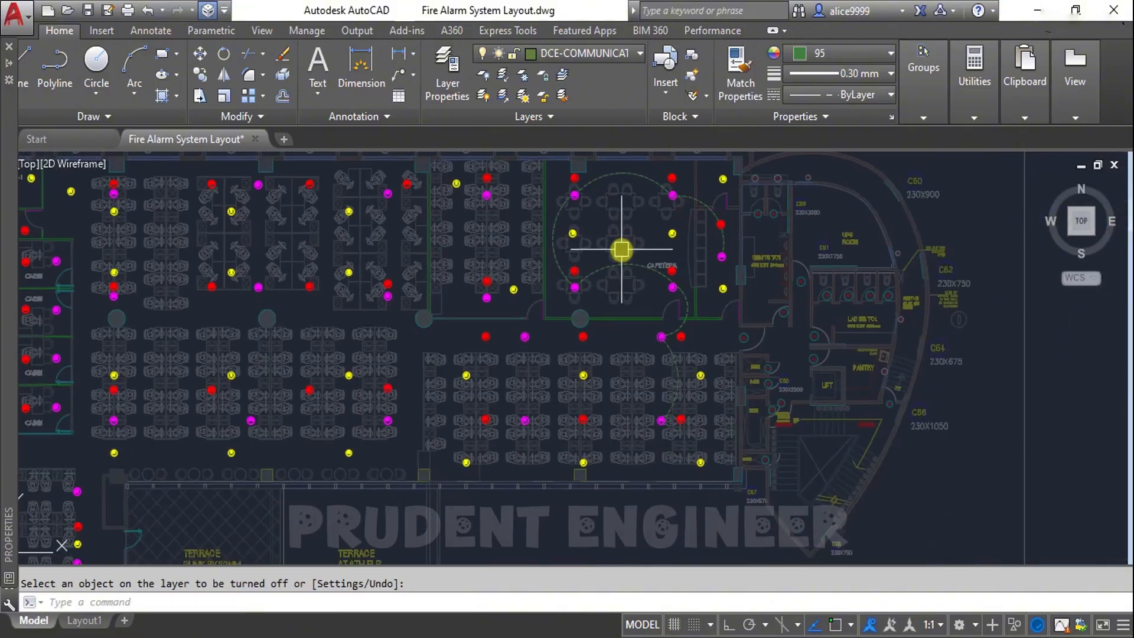
pyautogui.write('LA')
pyautogui.press('Return')
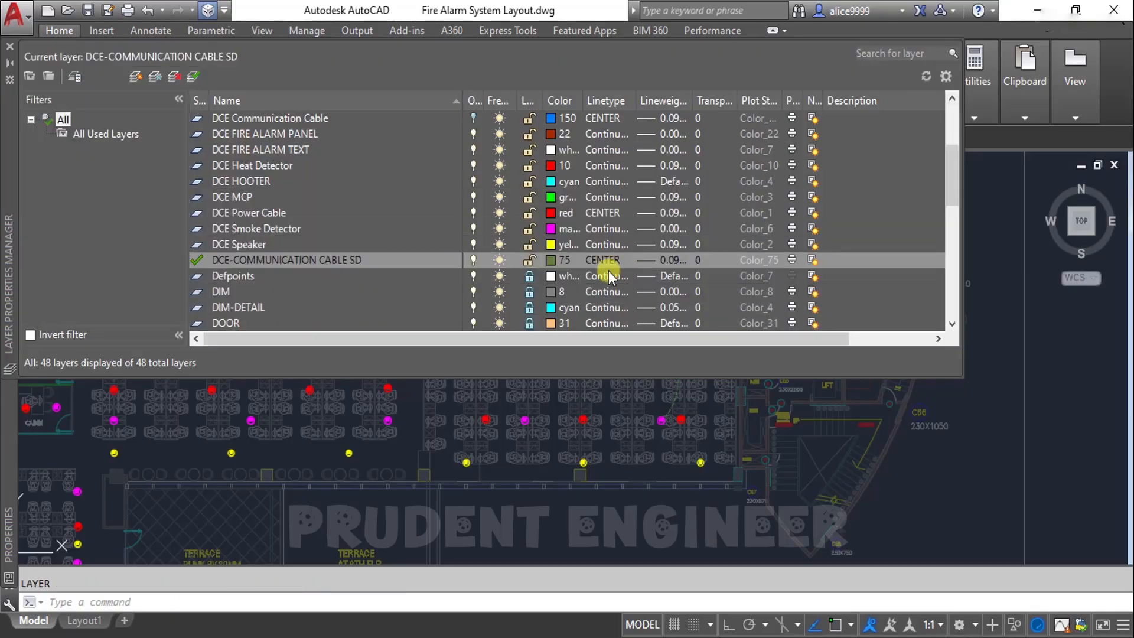
pyautogui.click(12, 44)
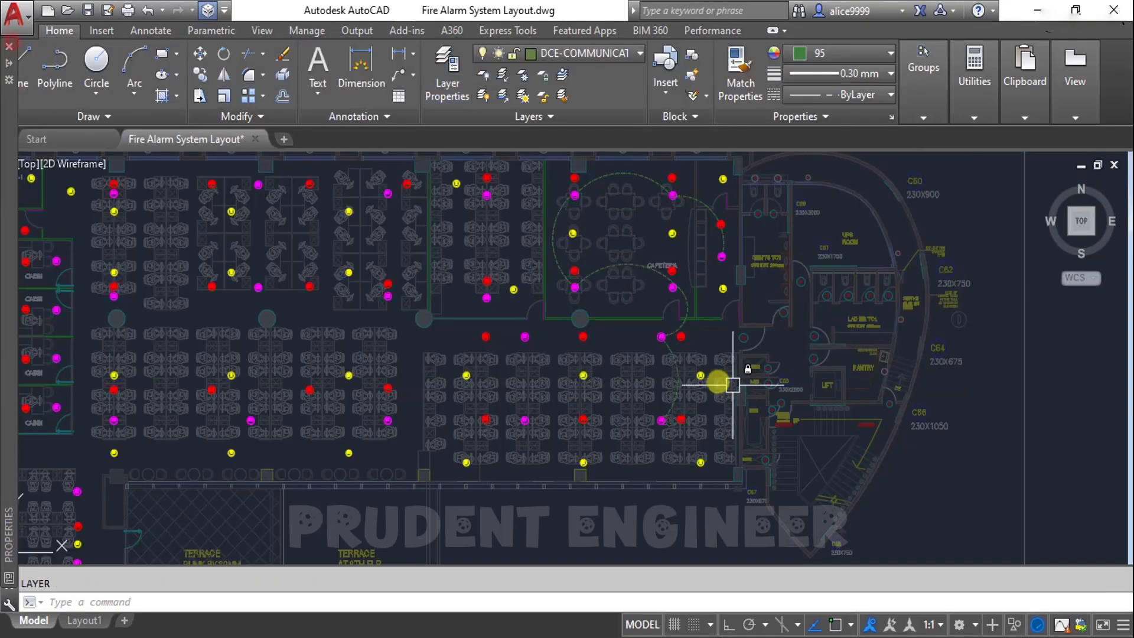
# Draw a downward-bulging cable arc between the two smoke detectors inside the workstation block below the cafeteria
pyautogui.scroll(4, 696, 385)
pyautogui.press('Return')
pyautogui.scroll(3, 706, 362)
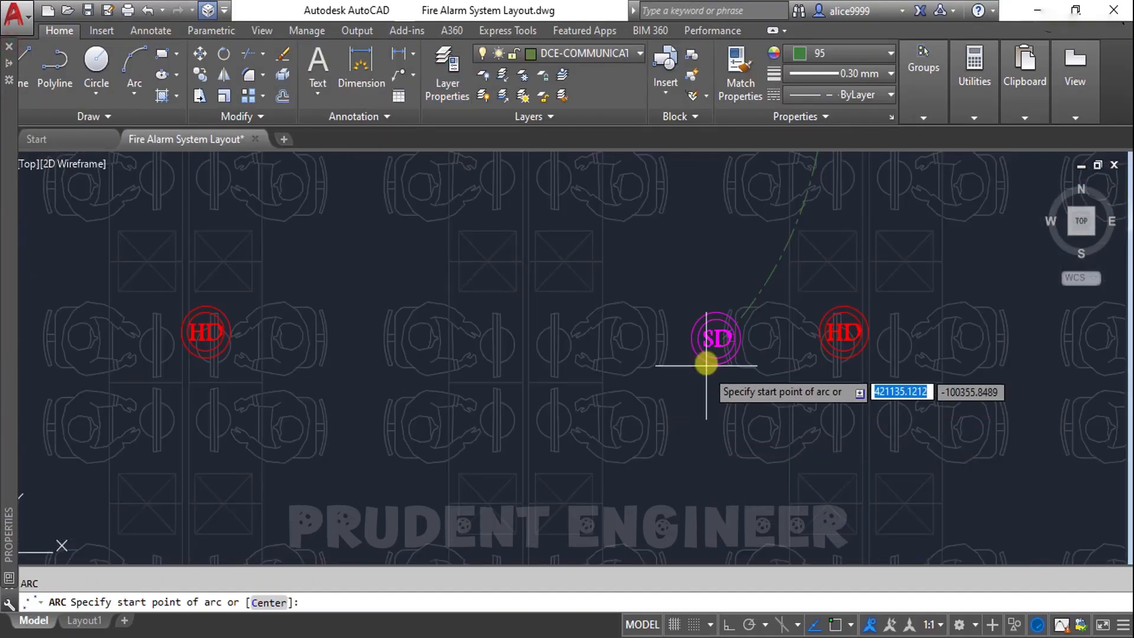
pyautogui.click(717, 332)
pyautogui.scroll(-3, 717, 332)
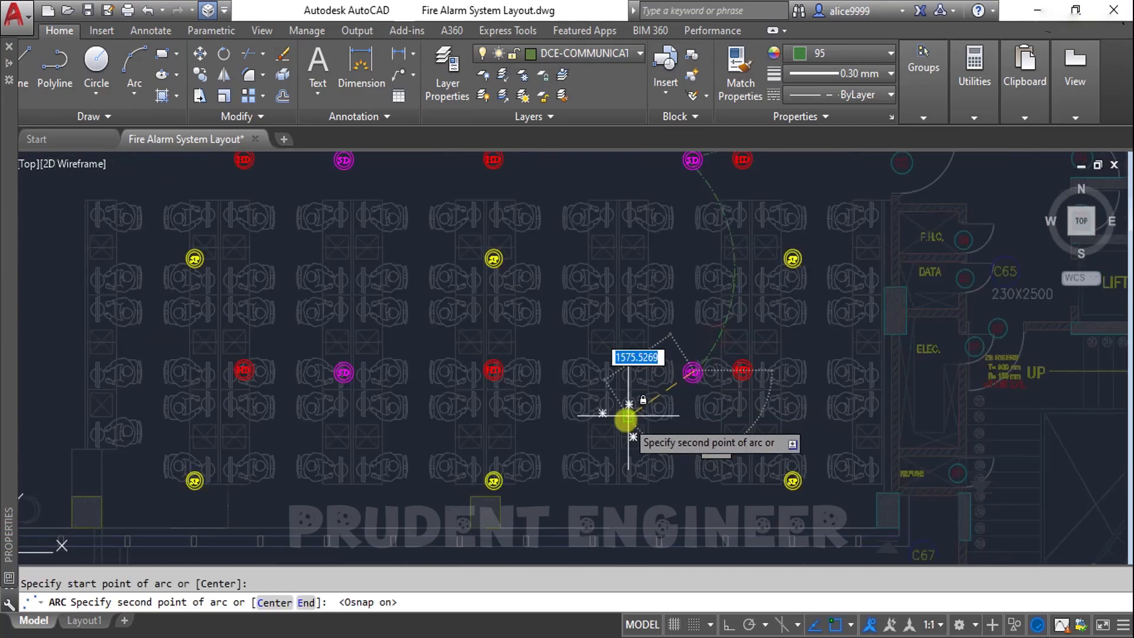
pyautogui.scroll(2, 618, 425)
pyautogui.scroll(-3, 620, 426)
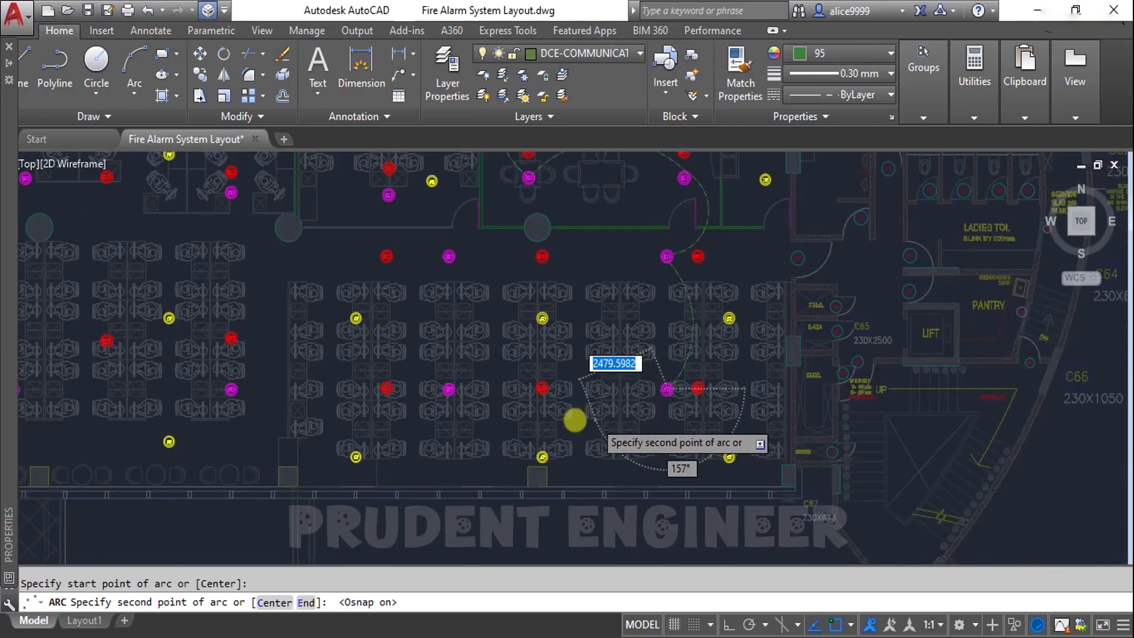
pyautogui.scroll(3, 485, 434)
pyautogui.click(483, 438)
pyautogui.click(241, 344)
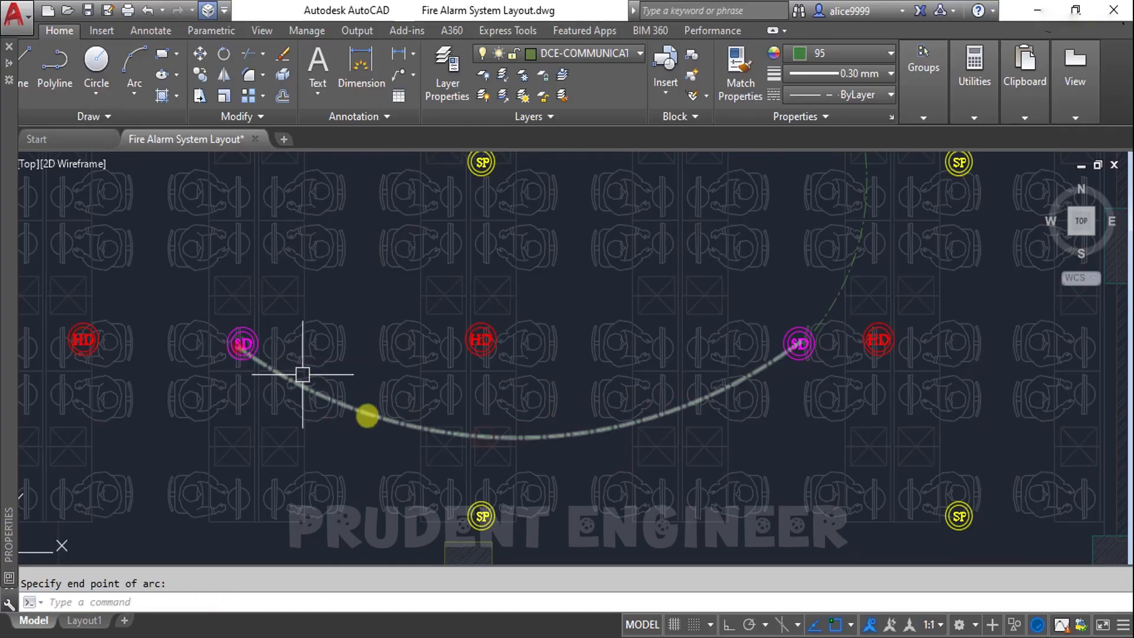
# Draw a cable arc from that block's left smoke detector up to the corridor smoke detector directly above it, curving right
pyautogui.press('Return')
pyautogui.scroll(-4, 472, 449)
pyautogui.click(469, 445)
pyautogui.scroll(-2, 535, 419)
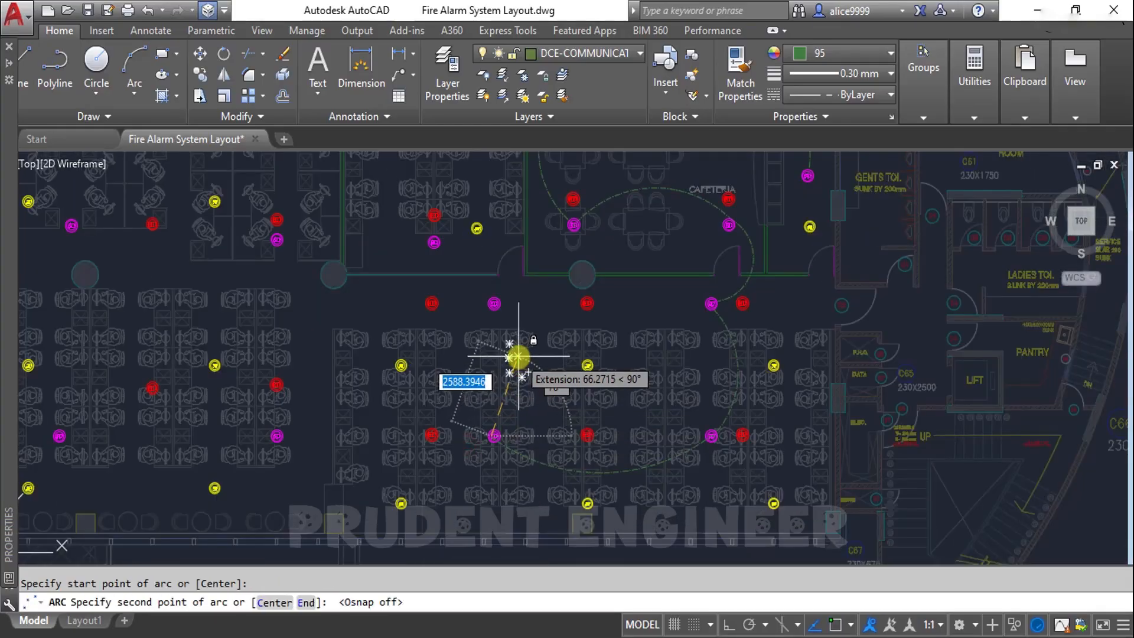
pyautogui.click(517, 367)
pyautogui.click(494, 306)
# Draw a cable arc from the corridor smoke detector to the lower smoke detector in the room left of the cafeteria
pyautogui.press('Return')
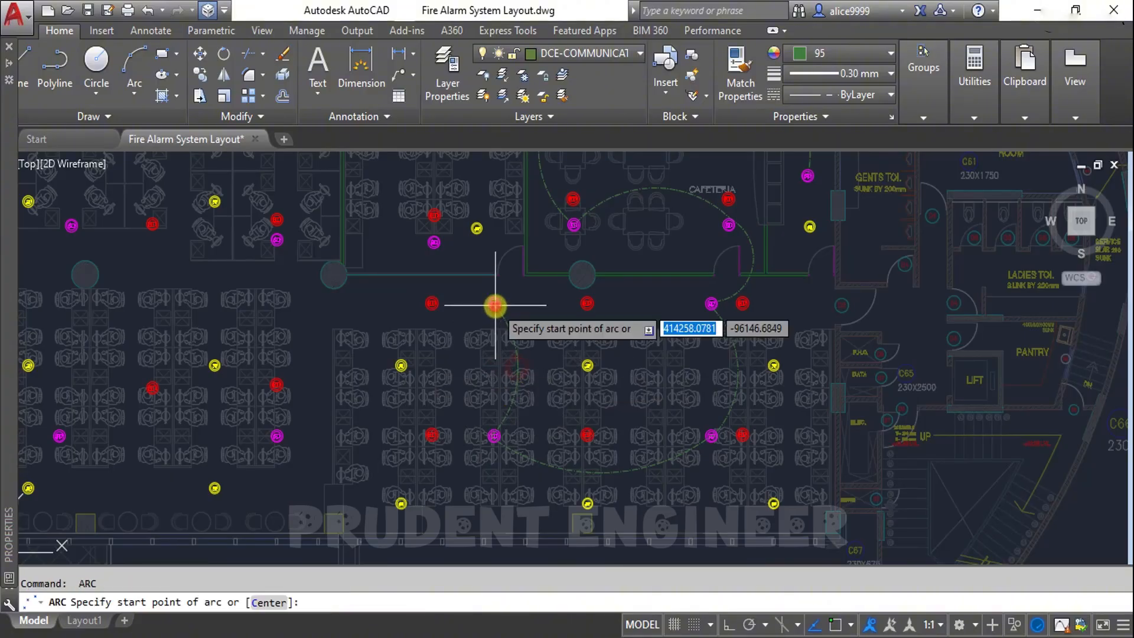
pyautogui.press('Return')
pyautogui.press('Return')
pyautogui.scroll(5, 492, 258)
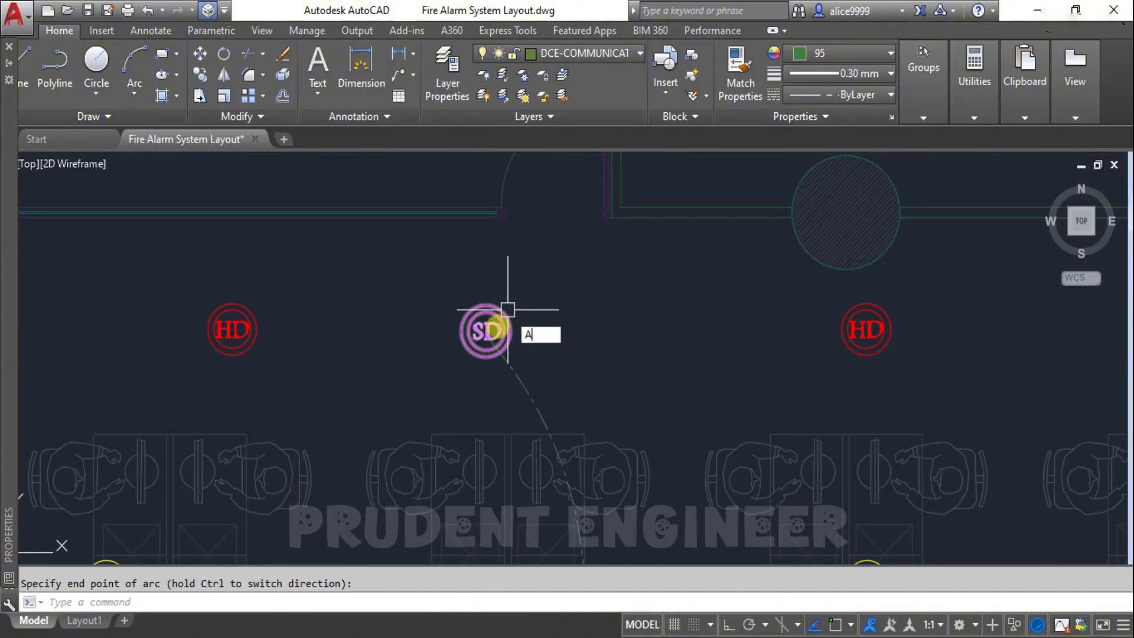
pyautogui.press('Return')
pyautogui.click(489, 333)
pyautogui.scroll(-5, 550, 352)
pyautogui.click(527, 275)
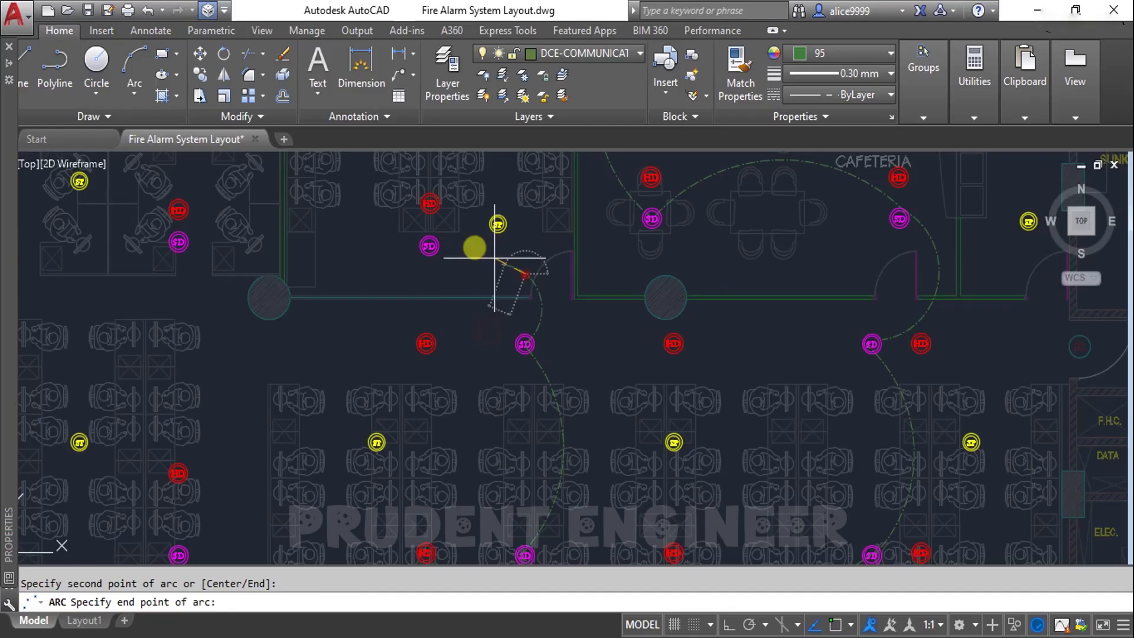
pyautogui.click(438, 243)
# Connect the lower and upper smoke detectors in the room left of the cafeteria with a cable arc bulging left
pyautogui.moveTo(451, 296); pyautogui.dragTo(648, 425, button='middle')
pyautogui.press('Return')
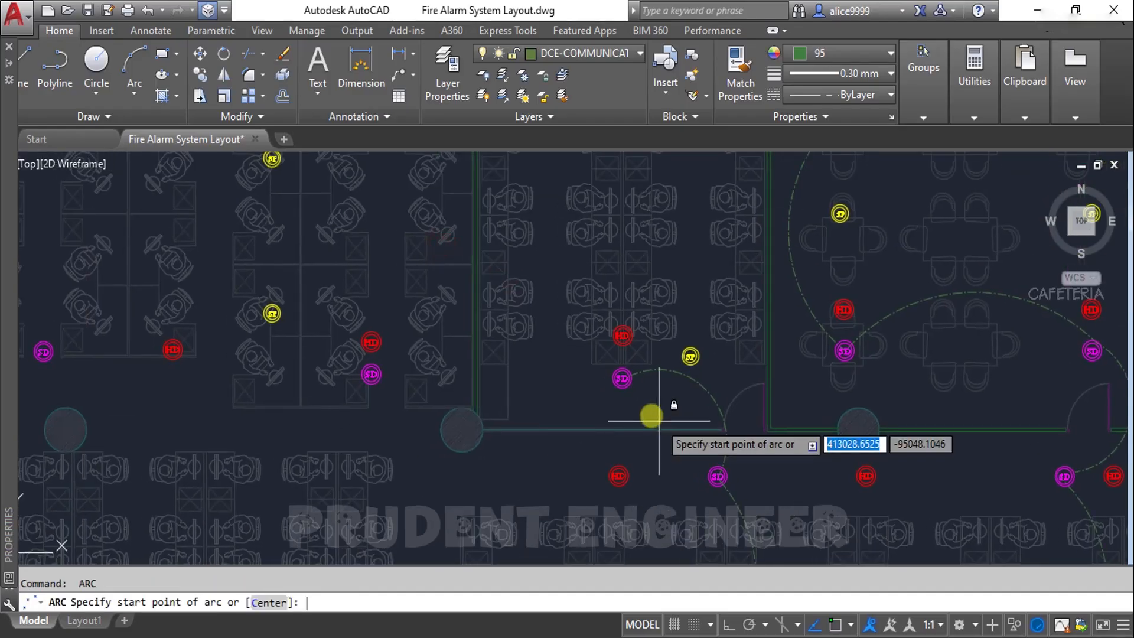
pyautogui.click(618, 378)
pyautogui.scroll(-3, 618, 363)
pyautogui.scroll(4, 614, 331)
pyautogui.click(679, 218)
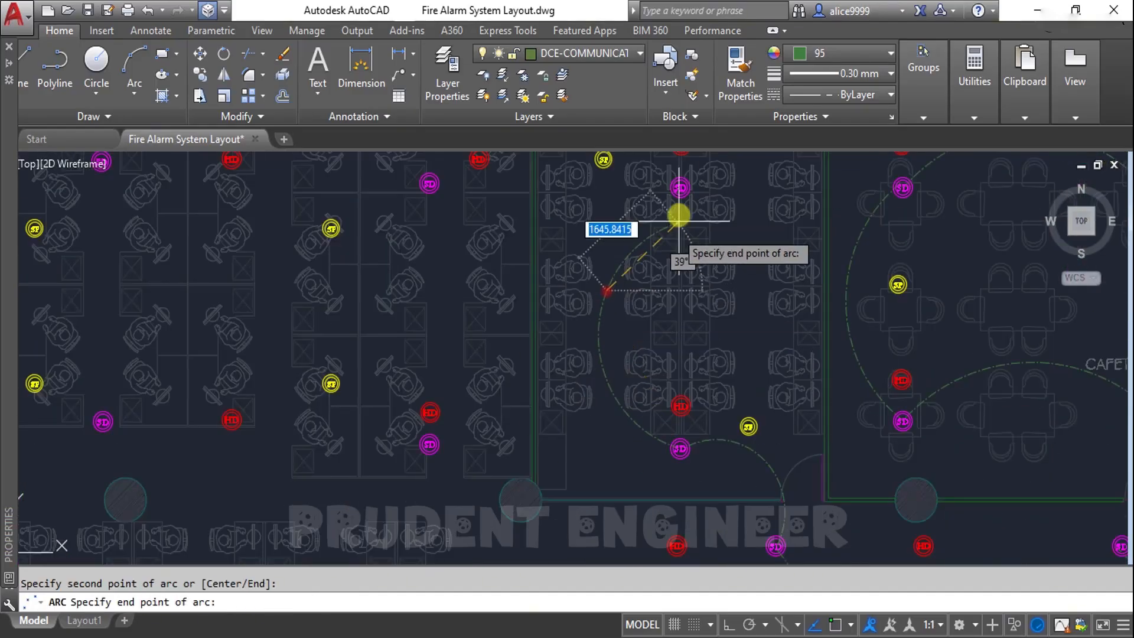
pyautogui.click(680, 190)
# Draw an upward-bulging cable arc from that room's upper smoke detector to the upper smoke detector in the adjacent angled-desk cluster
pyautogui.press('Return')
pyautogui.press('Return')
pyautogui.click(679, 190)
pyautogui.moveTo(607, 250); pyautogui.dragTo(678, 429, button='middle')
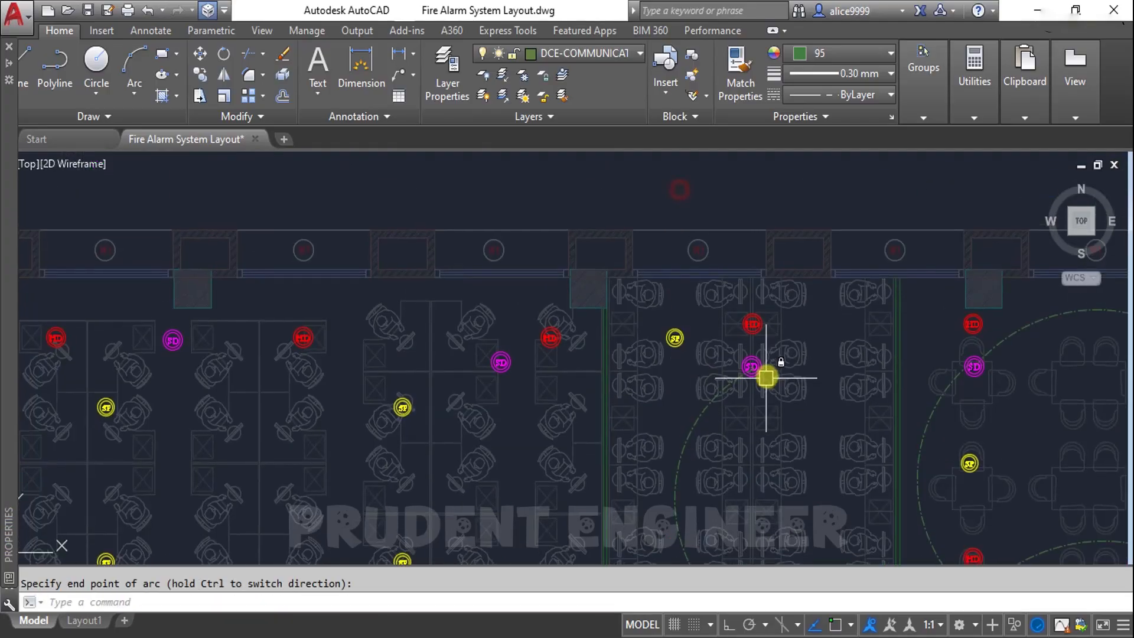
pyautogui.press('Return')
pyautogui.click(750, 365)
pyautogui.click(639, 304)
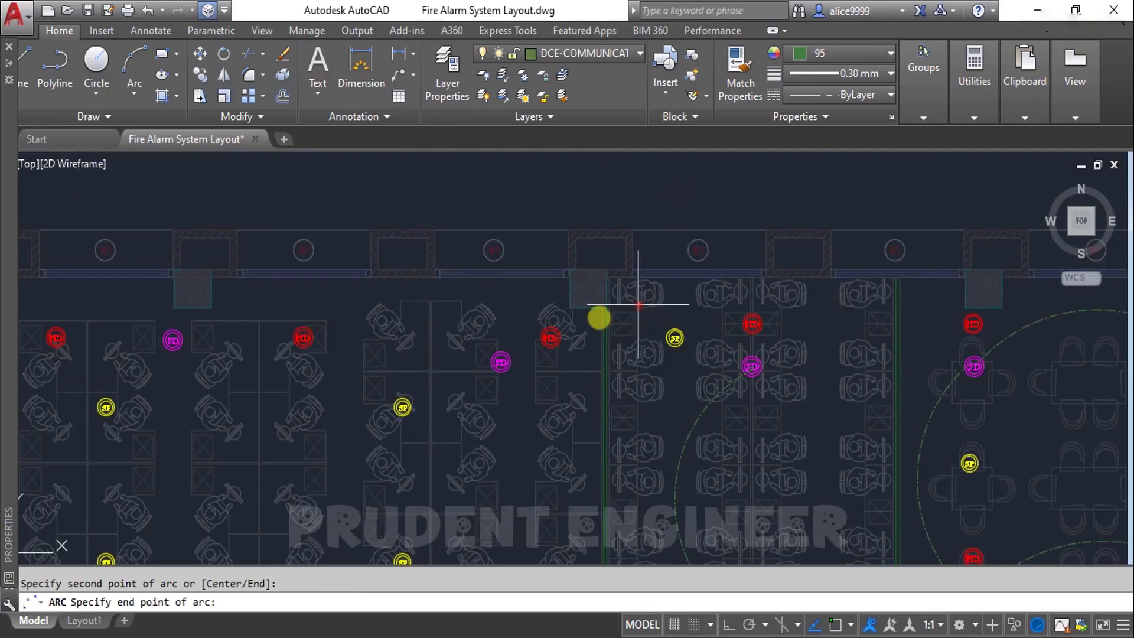
pyautogui.click(501, 362)
# Connect the upper smoke detector of the angled-desk cluster beside the room to its lower one with an arc bulging right
pyautogui.press('Return')
pyautogui.press('Return')
pyautogui.click(500, 363)
pyautogui.scroll(-5, 602, 279)
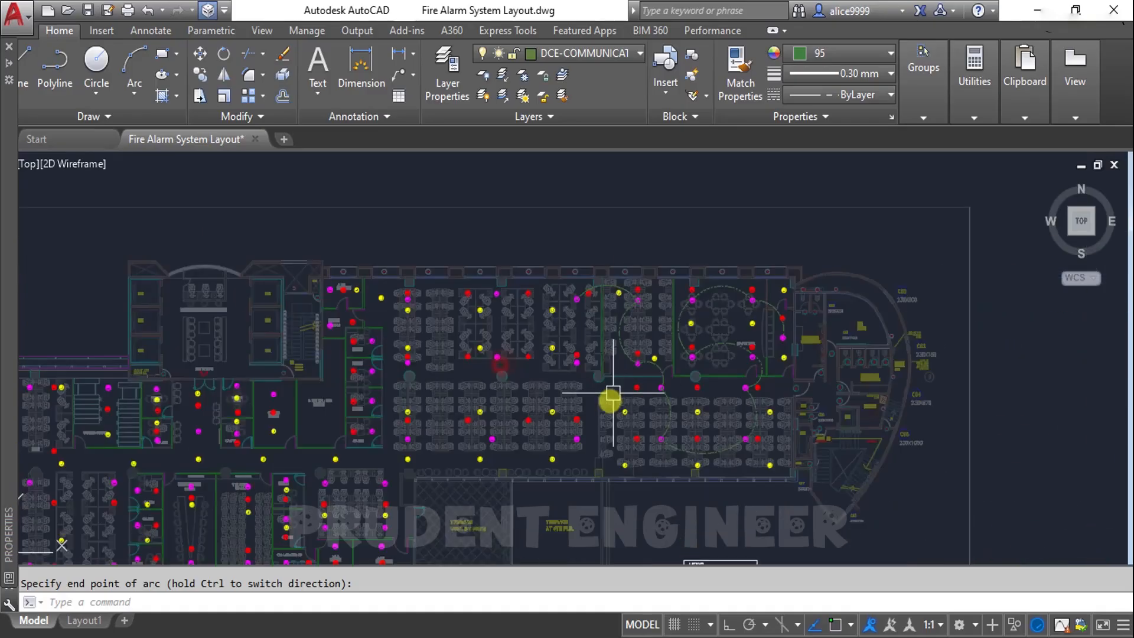
pyautogui.scroll(7, 613, 397)
pyautogui.press('Return')
pyautogui.scroll(-5, 538, 284)
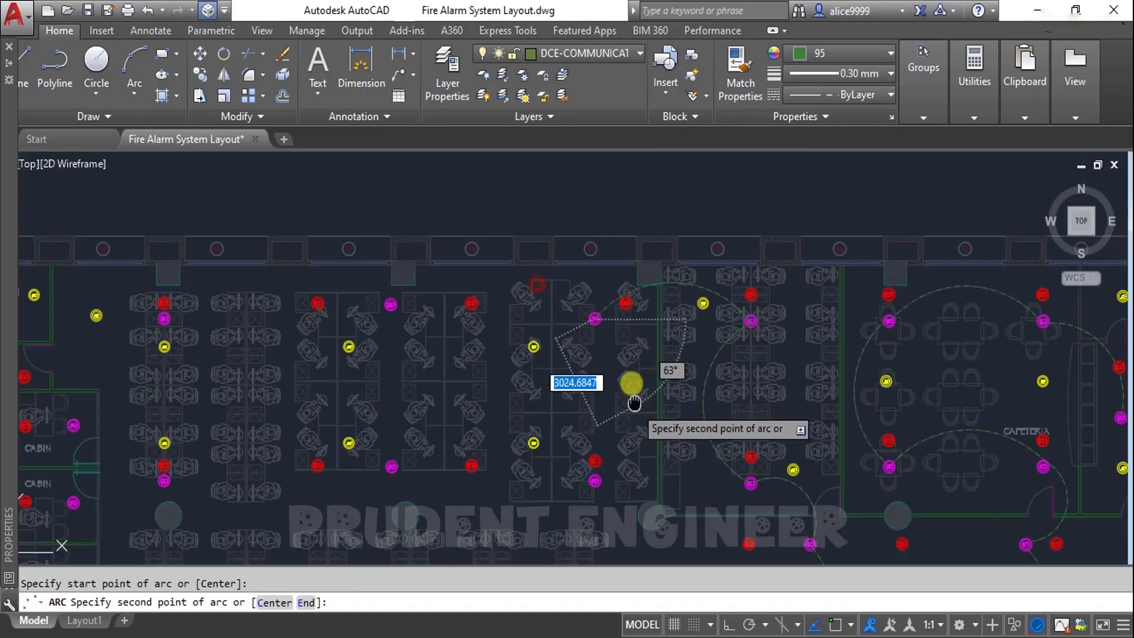
pyautogui.scroll(2, 615, 352)
pyautogui.click(614, 355)
pyautogui.scroll(2, 589, 422)
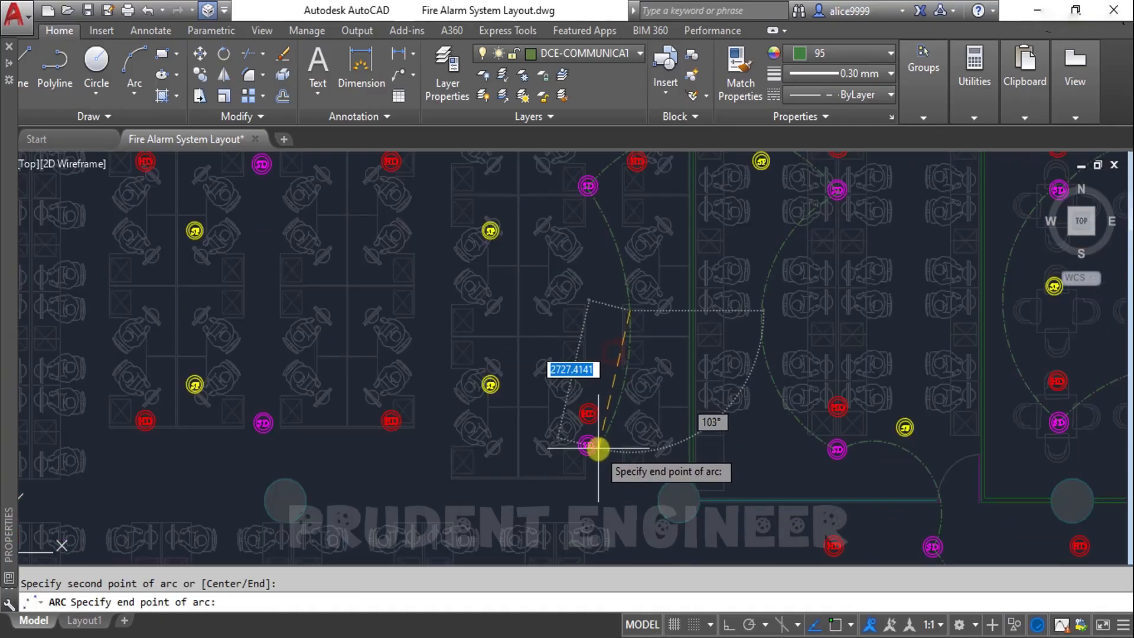
pyautogui.click(598, 449)
# Draw a right-bulging cable arc from the cluster's lower smoke detector down to the rightmost smoke detector in the workstation block below
pyautogui.press('Return')
pyautogui.press('Return')
pyautogui.click(589, 448)
pyautogui.scroll(-5, 681, 291)
pyautogui.scroll(7, 658, 324)
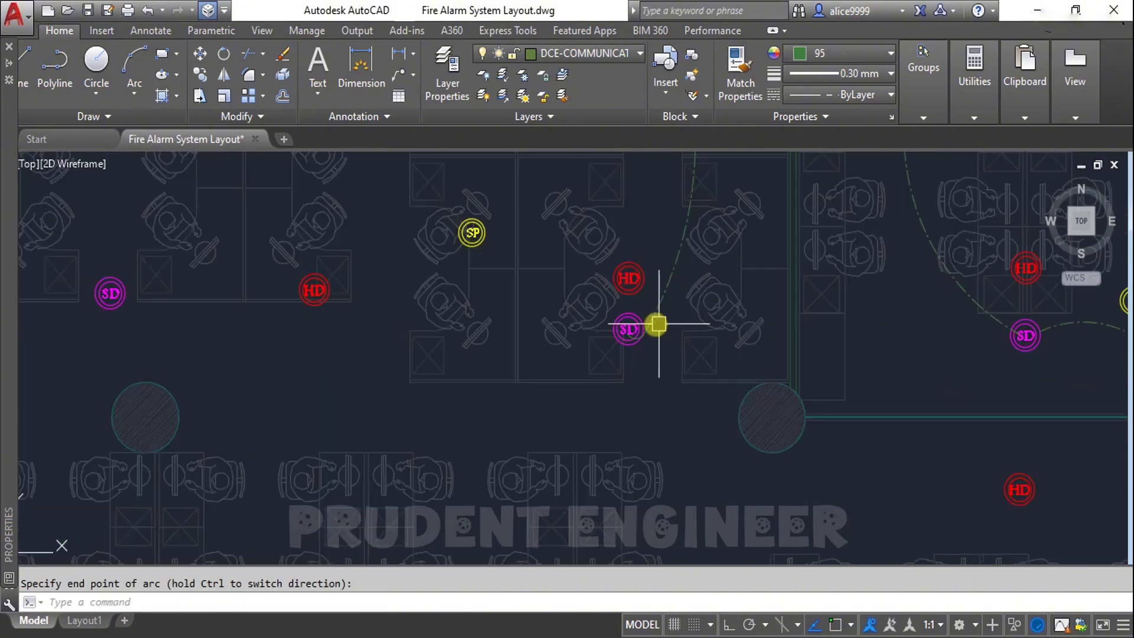
pyautogui.press('Return')
pyautogui.click(628, 329)
pyautogui.press('Escape')
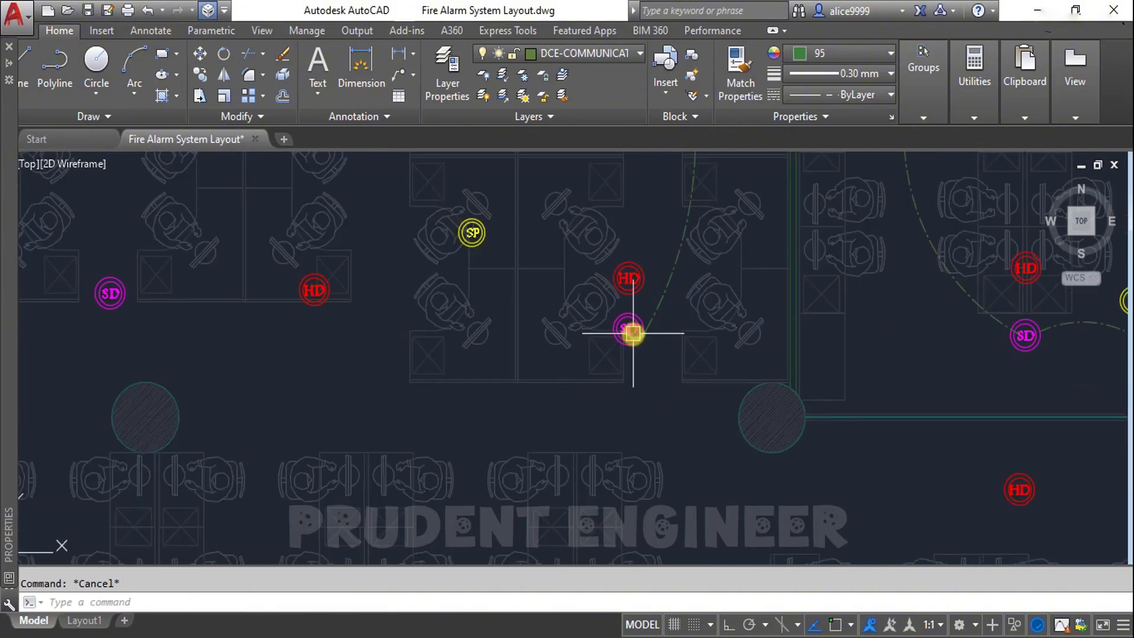
pyautogui.press('Return')
pyautogui.scroll(-5, 704, 363)
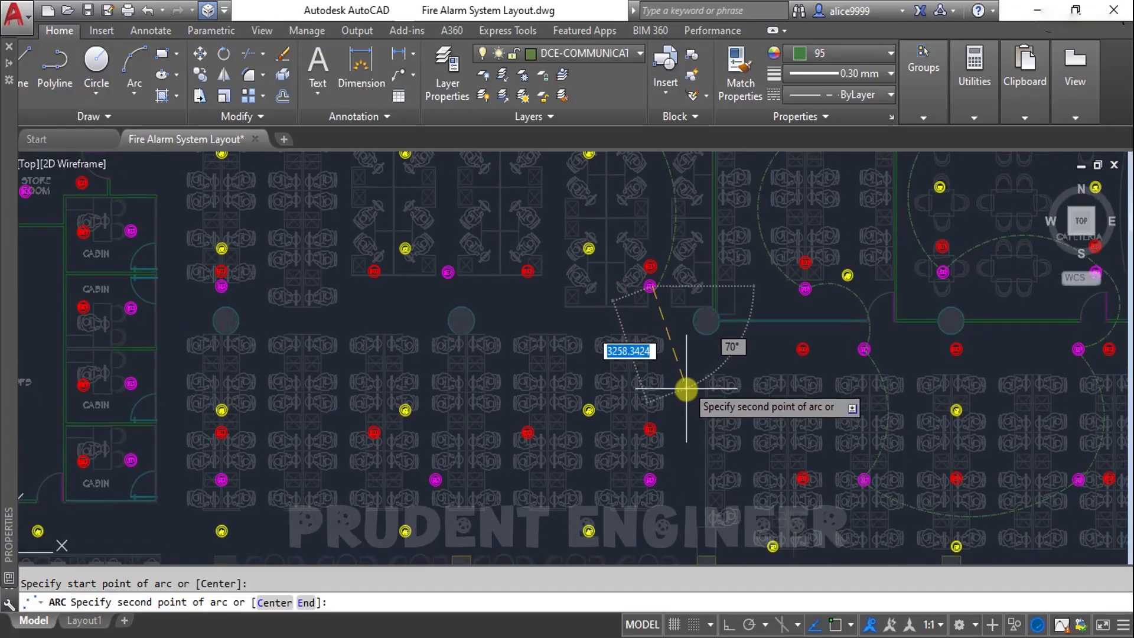
pyautogui.click(685, 391)
pyautogui.click(652, 480)
# Draw a downward-bulging cable arc from the block's rightmost smoke detector to the middle one in the same row
pyautogui.scroll(-5, 615, 430)
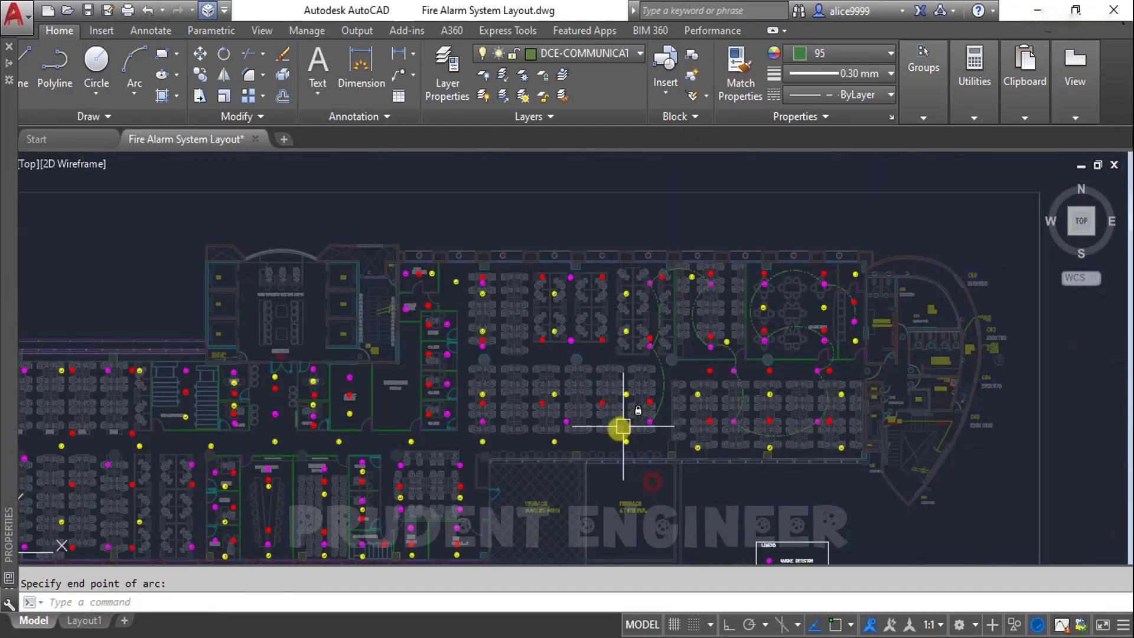
pyautogui.scroll(4, 641, 425)
pyautogui.scroll(-2, 705, 421)
pyautogui.scroll(5, 635, 435)
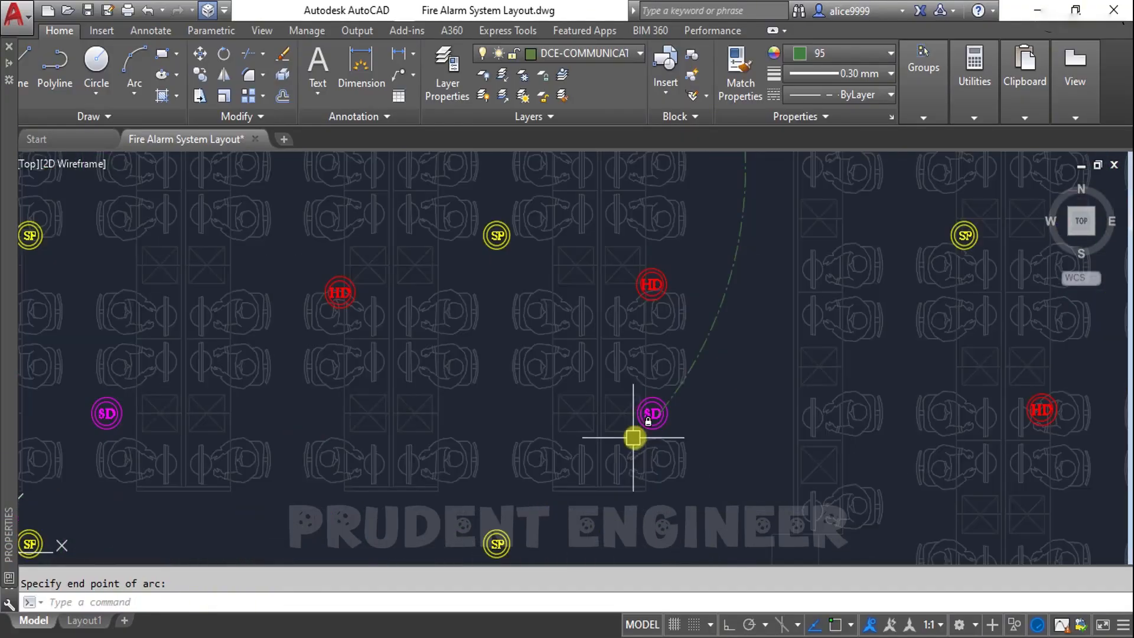
pyautogui.press('Return')
pyautogui.click(650, 410)
pyautogui.scroll(-2, 690, 418)
pyautogui.scroll(-3, 746, 442)
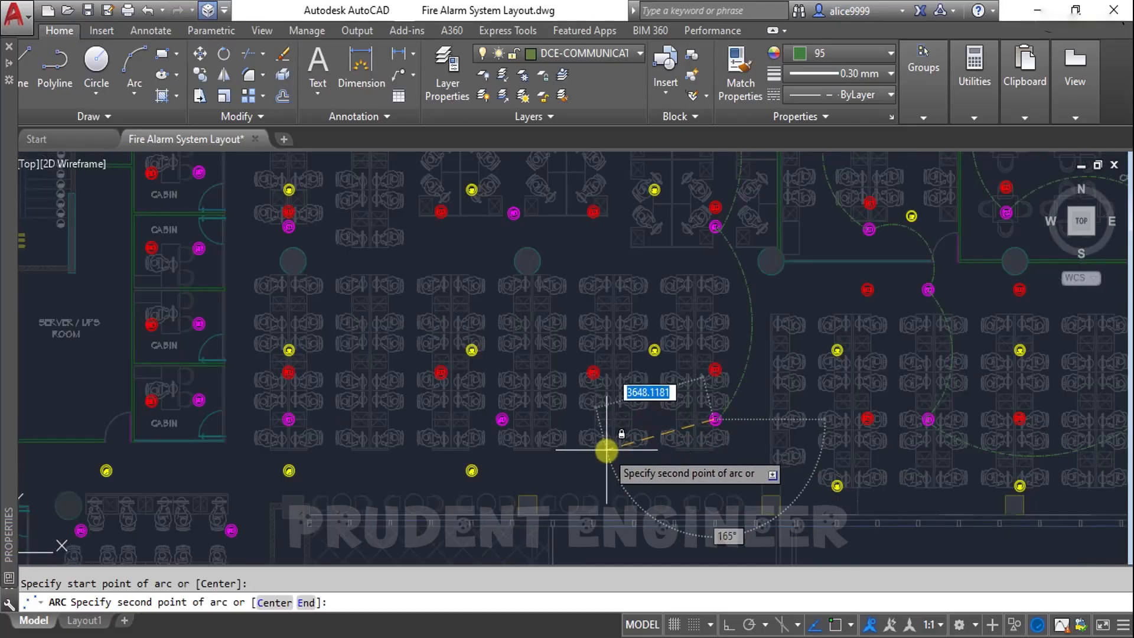
pyautogui.click(607, 452)
pyautogui.click(503, 418)
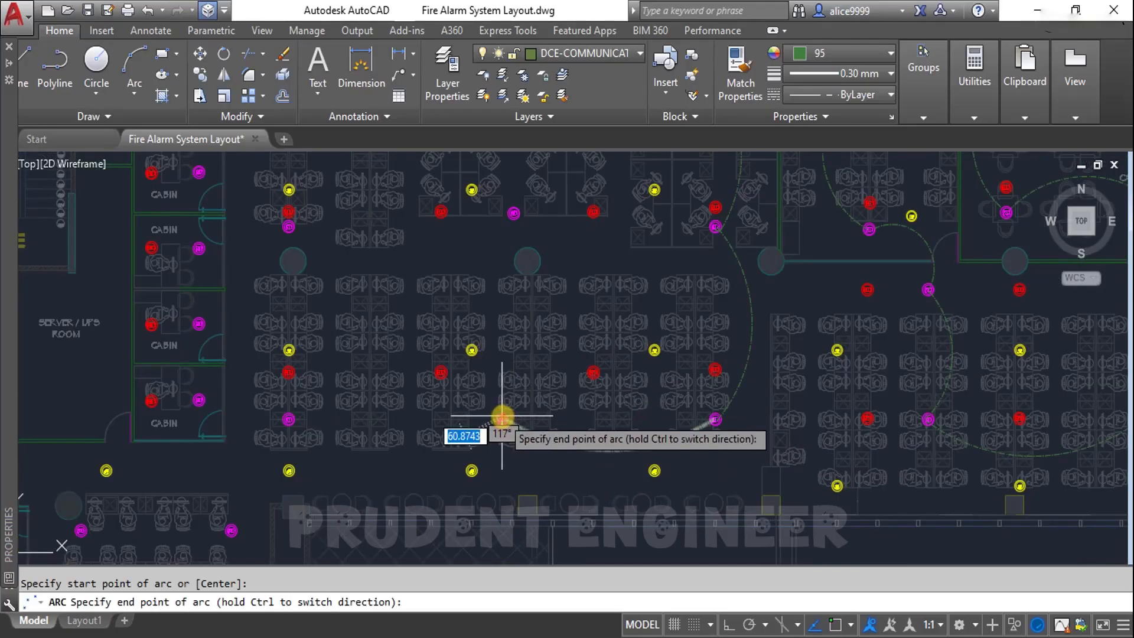
# Draw a cable arc from the block's middle smoke detector up to the lower smoke detector of the middle angled-desk cluster
pyautogui.press('Return')
pyautogui.click(504, 417)
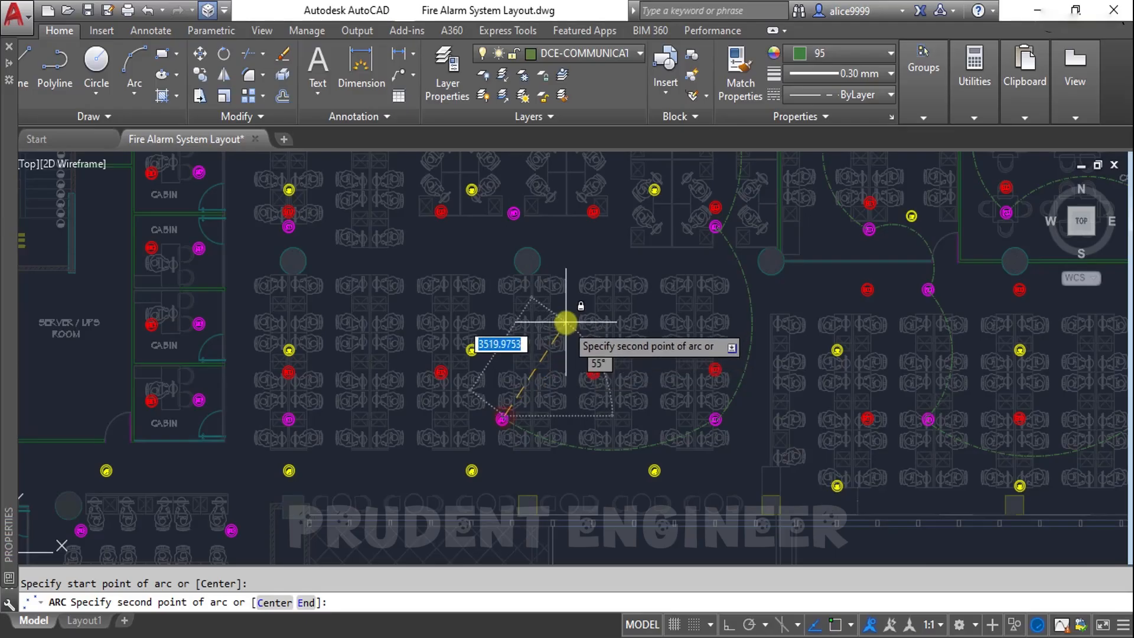
pyautogui.click(537, 266)
# Connect the lower and upper smoke detectors of the middle angled-desk cluster with a cable arc bulging left
pyautogui.moveTo(539, 235); pyautogui.dragTo(628, 420, button='middle')
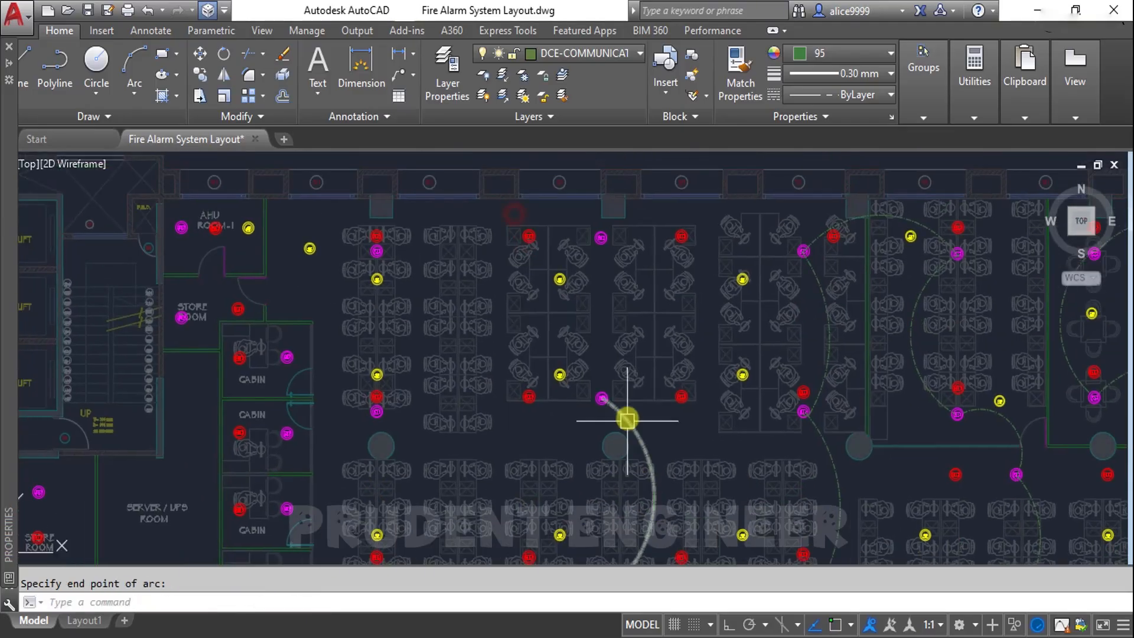
pyautogui.scroll(2, 627, 420)
pyautogui.click(588, 386)
pyautogui.scroll(-3, 551, 369)
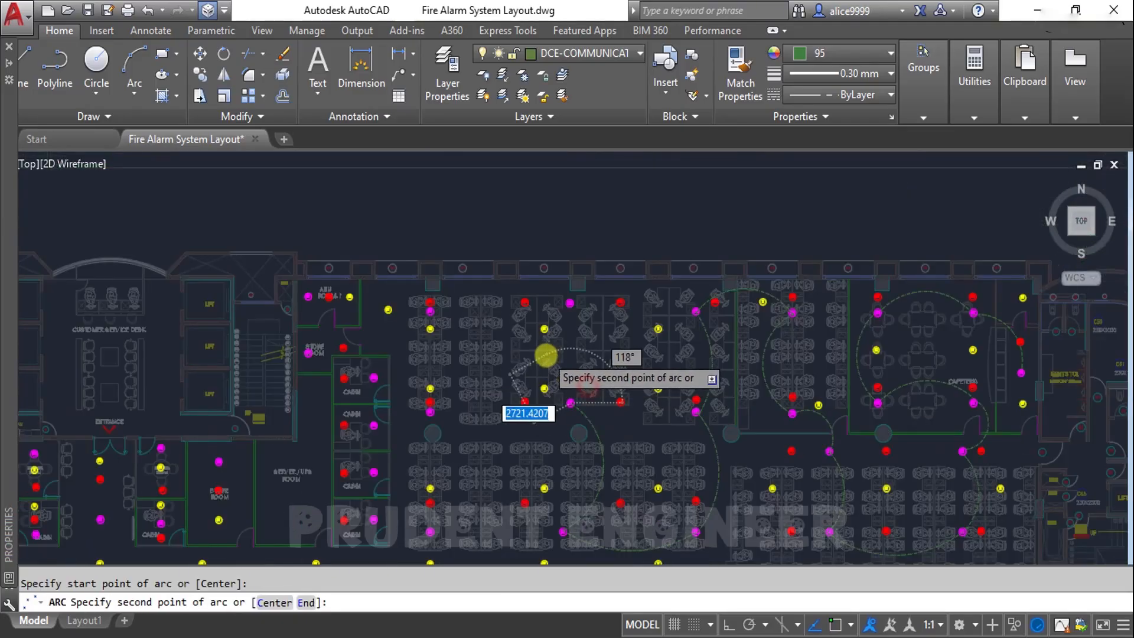
pyautogui.scroll(3, 546, 356)
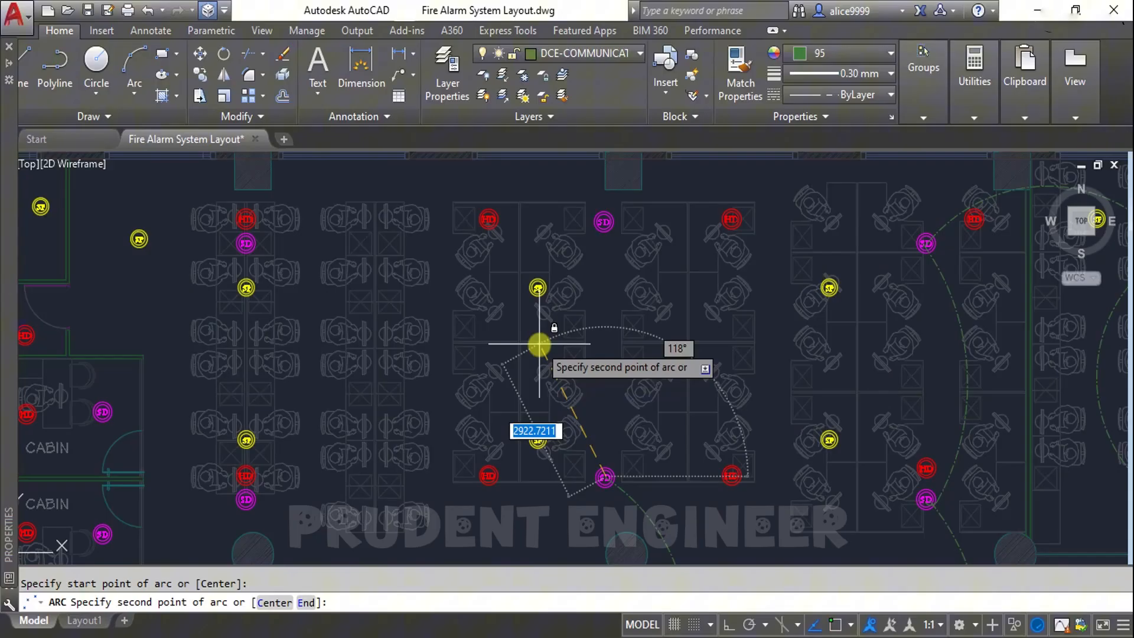
pyautogui.click(601, 216)
# Draw an upward-bulging cable arc from the middle cluster's upper smoke detector to the upper one in the leftmost workstation column
pyautogui.scroll(5, 645, 216)
pyautogui.moveTo(605, 230); pyautogui.dragTo(685, 380, button='middle')
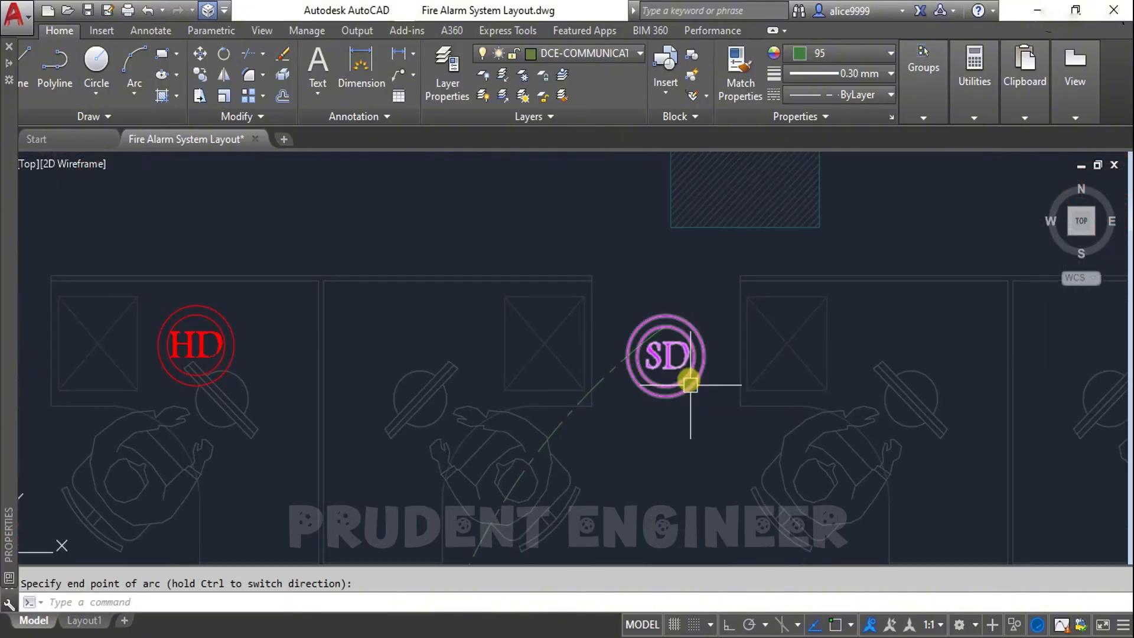
pyautogui.press('Return')
pyautogui.click(671, 354)
pyautogui.scroll(-6, 690, 291)
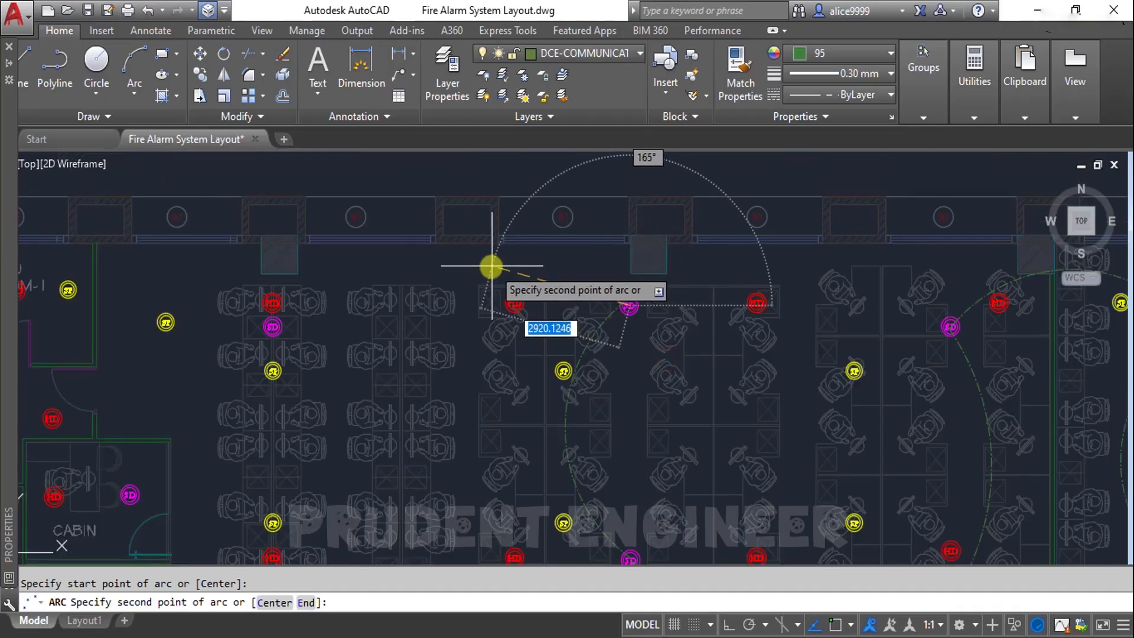
pyautogui.click(465, 267)
pyautogui.click(281, 322)
# Connect the upper and lower smoke detectors of the leftmost workstation column with a cable arc bulging right
pyautogui.moveTo(294, 381); pyautogui.dragTo(585, 306, button='middle')
pyautogui.press('Return')
pyautogui.click(608, 252)
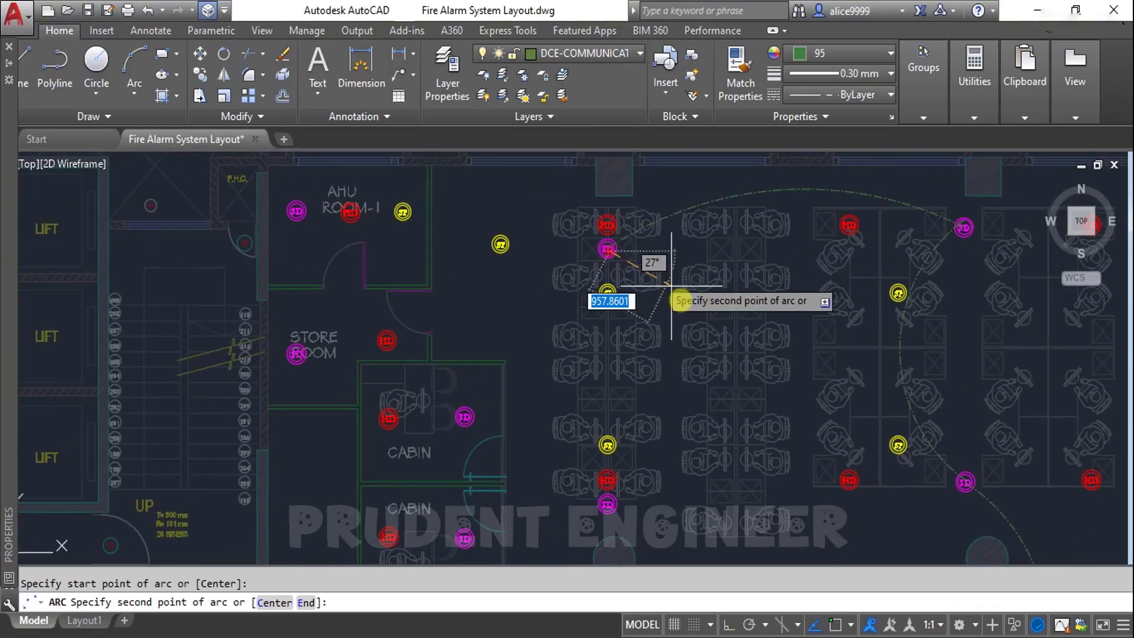
pyautogui.click(711, 356)
pyautogui.click(609, 507)
pyautogui.scroll(-5, 689, 374)
pyautogui.scroll(2, 624, 300)
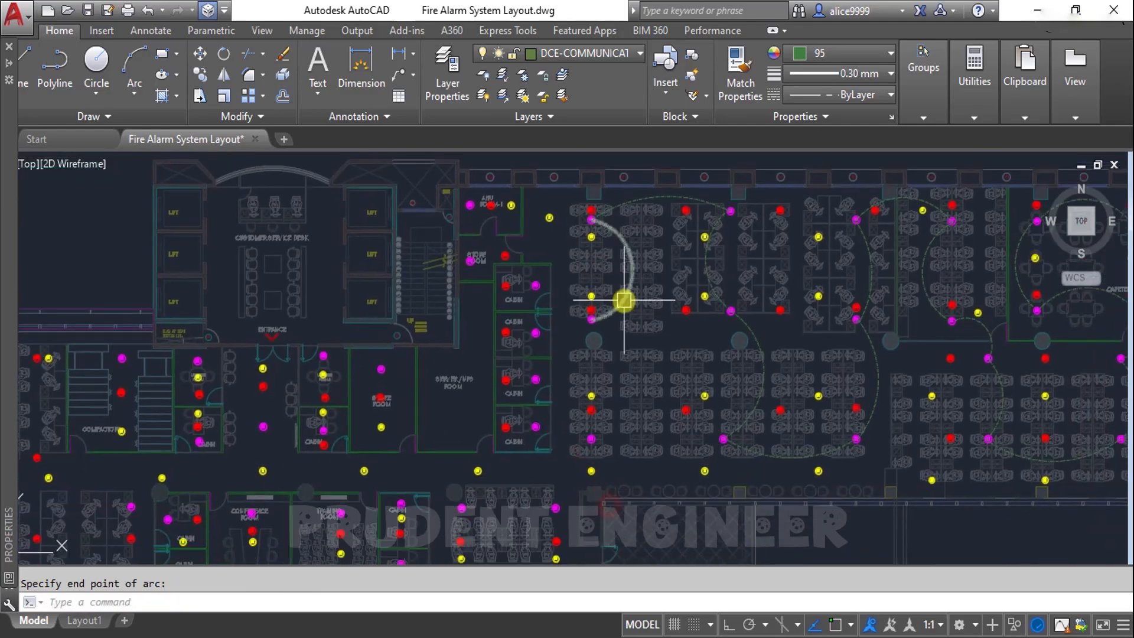
# Connect the leftmost column's lower smoke detector to the left smoke detector of the workstation block below with a cable arc bulging right
pyautogui.scroll(2, 599, 320)
pyautogui.click(594, 319)
pyautogui.press('Return')
pyautogui.click(590, 319)
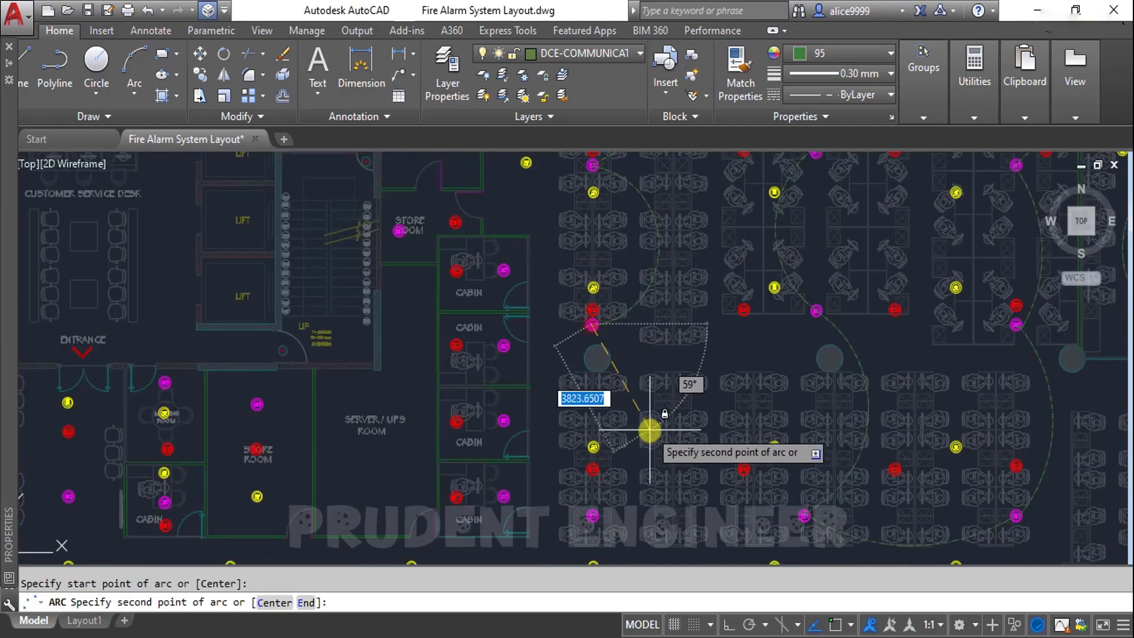
pyautogui.click(650, 431)
pyautogui.click(593, 515)
# Draw a cable arc from the lower workstation block's left smoke detector to the smoke detector in the lowest neighbouring cabin
pyautogui.scroll(-5, 689, 397)
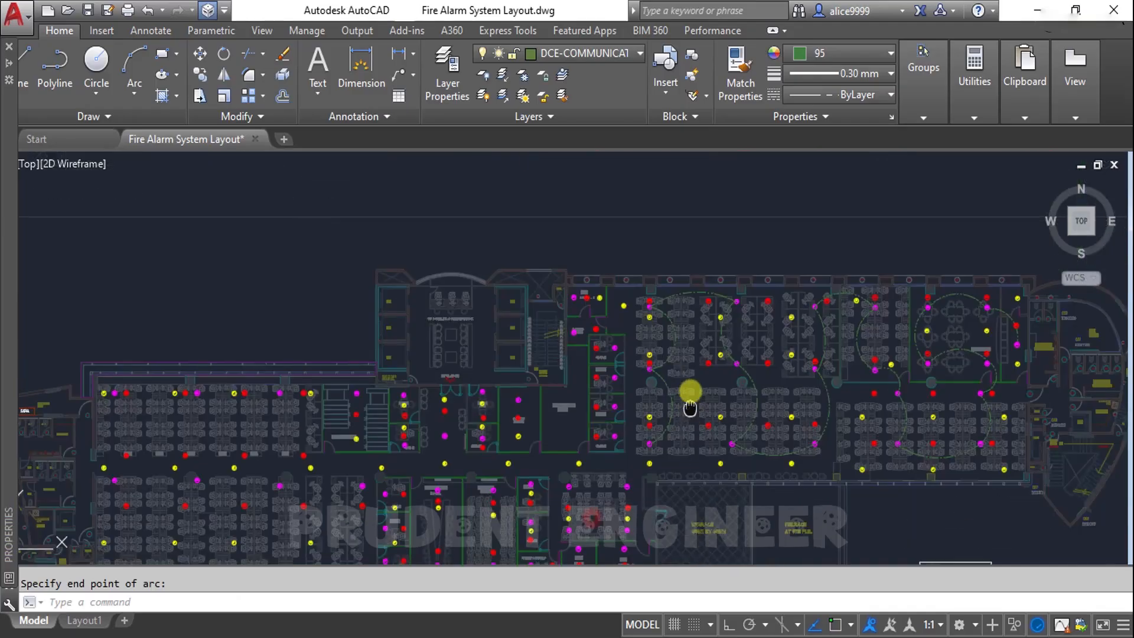
pyautogui.scroll(2, 639, 448)
pyautogui.scroll(-3, 621, 452)
pyautogui.scroll(3, 828, 374)
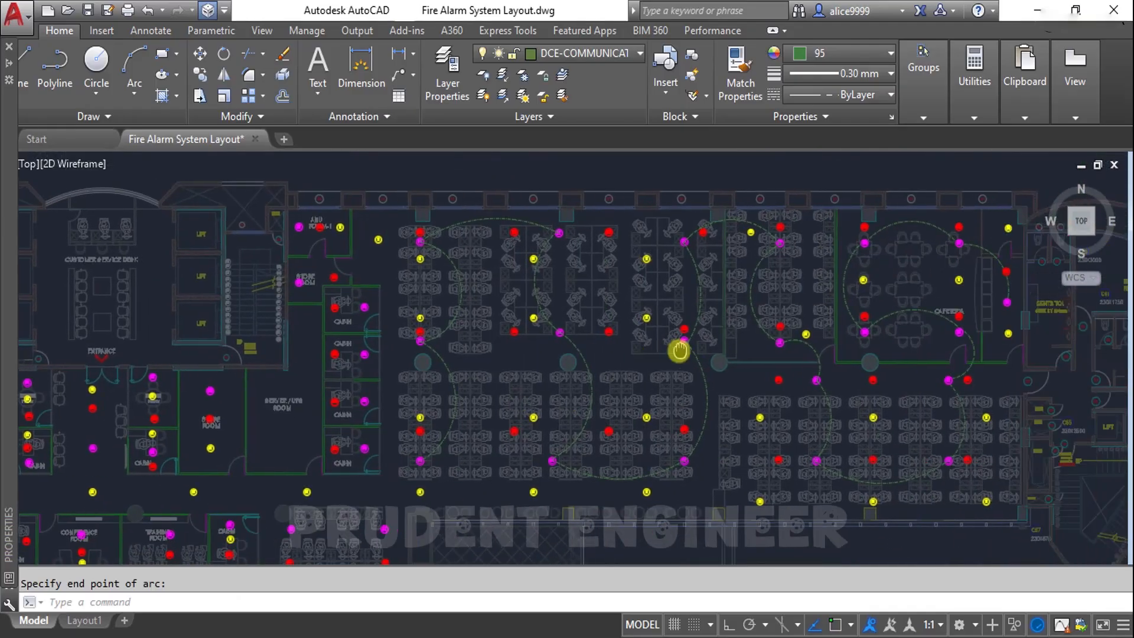
pyautogui.moveTo(418, 405); pyautogui.dragTo(740, 394, button='middle')
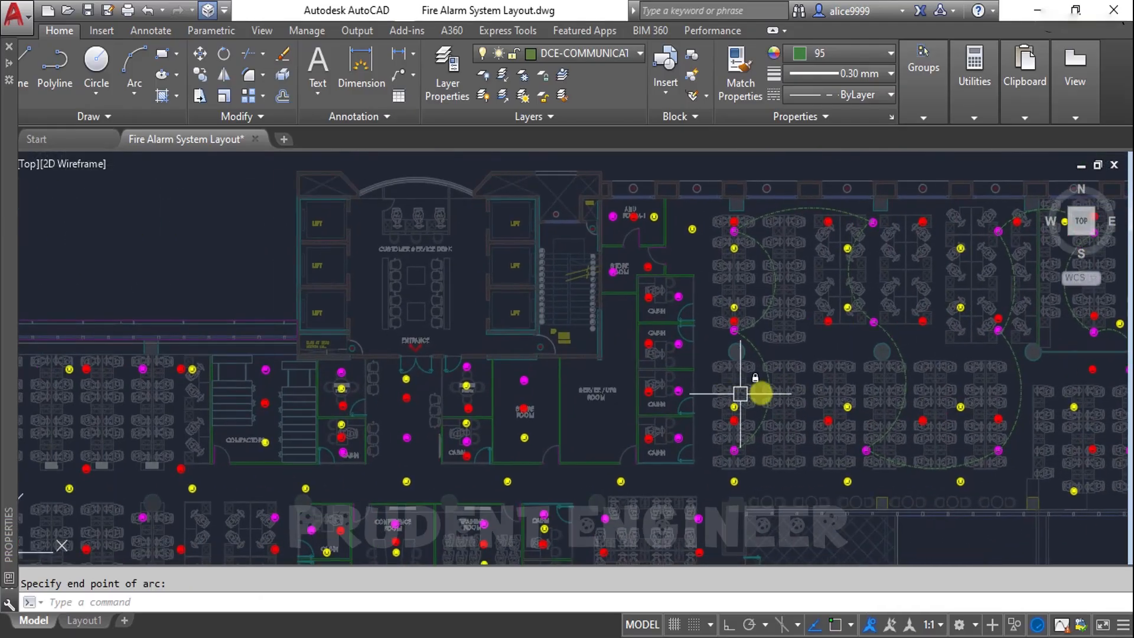
pyautogui.scroll(2, 732, 440)
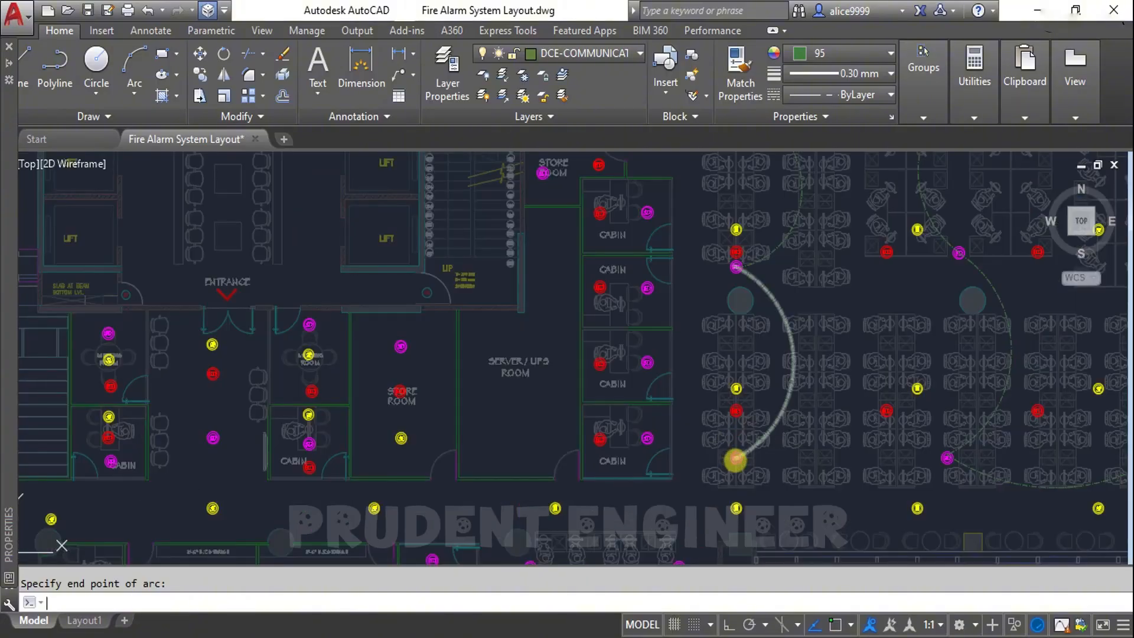
pyautogui.click(736, 460)
pyautogui.press('space')
pyautogui.click(736, 460)
pyautogui.scroll(2, 691, 422)
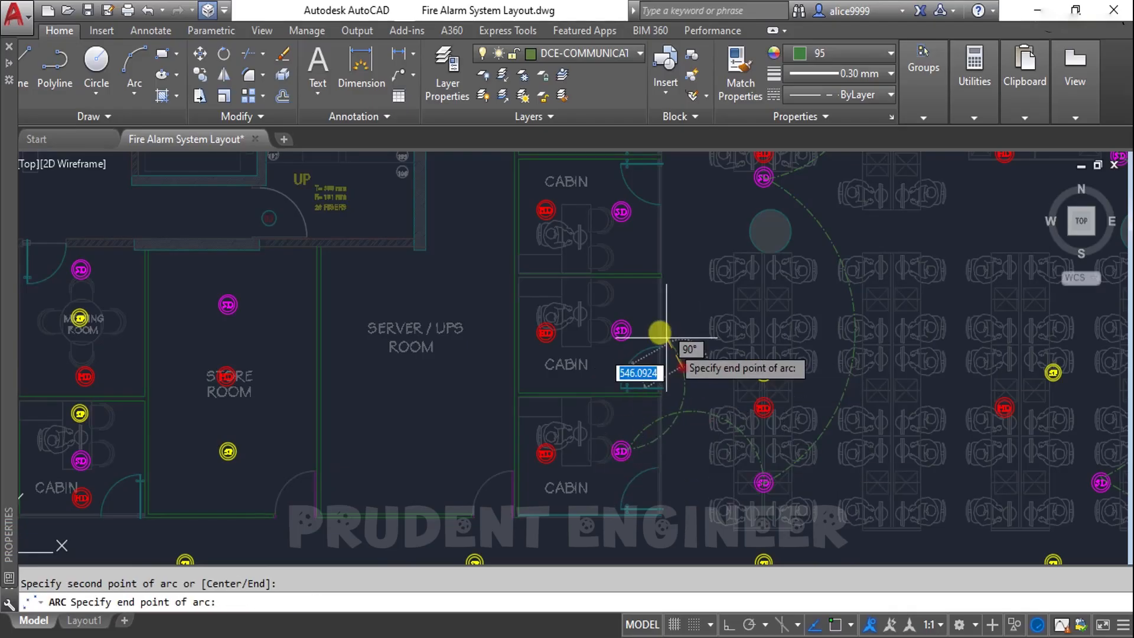
# Chain the smoke detectors of the stacked cabins upward to the top cabin with cable arcs bulging right
pyautogui.click(621, 210)
pyautogui.moveTo(665, 227); pyautogui.dragTo(697, 398, button='middle')
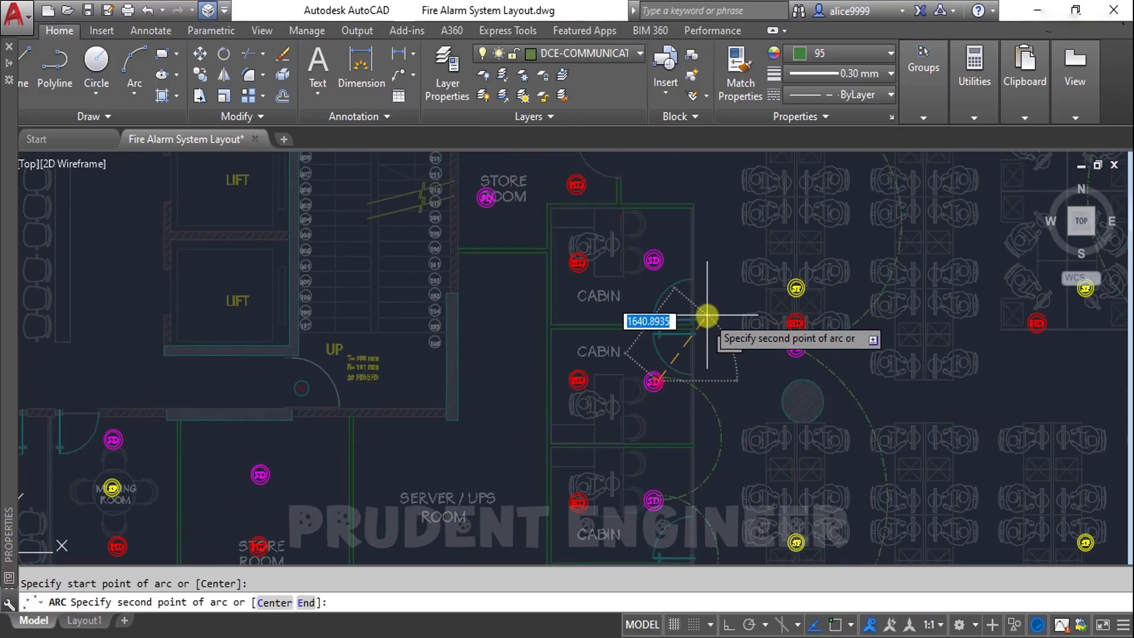
pyautogui.click(707, 317)
pyautogui.moveTo(651, 256); pyautogui.dragTo(708, 395, button='middle')
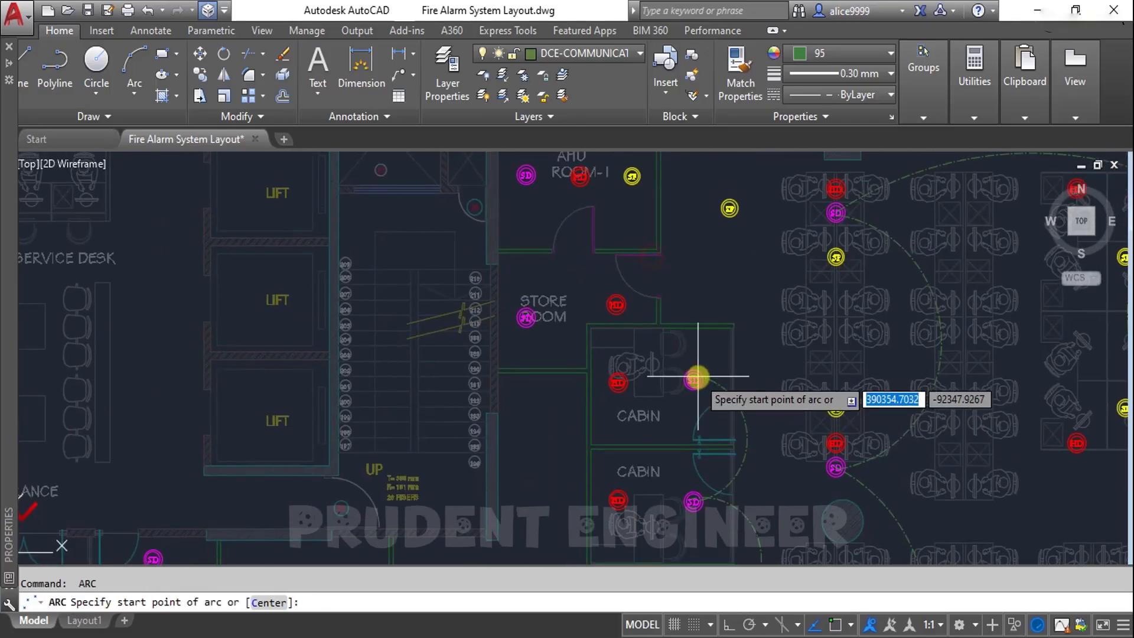
# Draw cable arcs from the top cabin's smoke detector to the upper Store Room's and on to the one in AHU Room-1
pyautogui.click(697, 376)
pyautogui.click(654, 278)
pyautogui.click(528, 321)
pyautogui.moveTo(528, 321); pyautogui.dragTo(611, 453, button='middle')
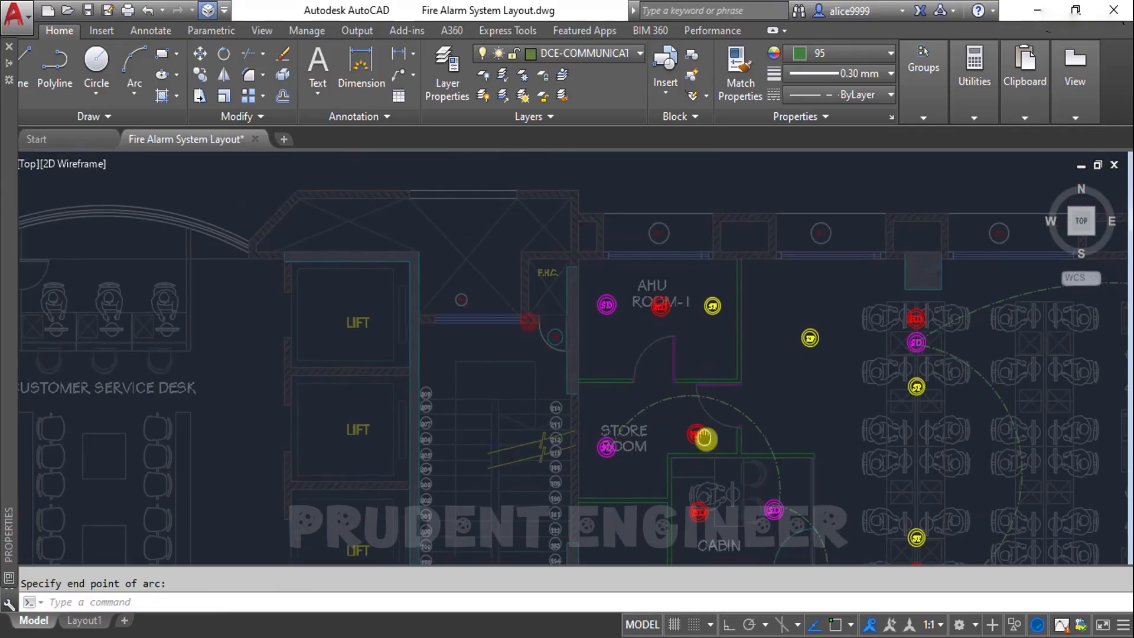
pyautogui.press('Return')
pyautogui.click(609, 449)
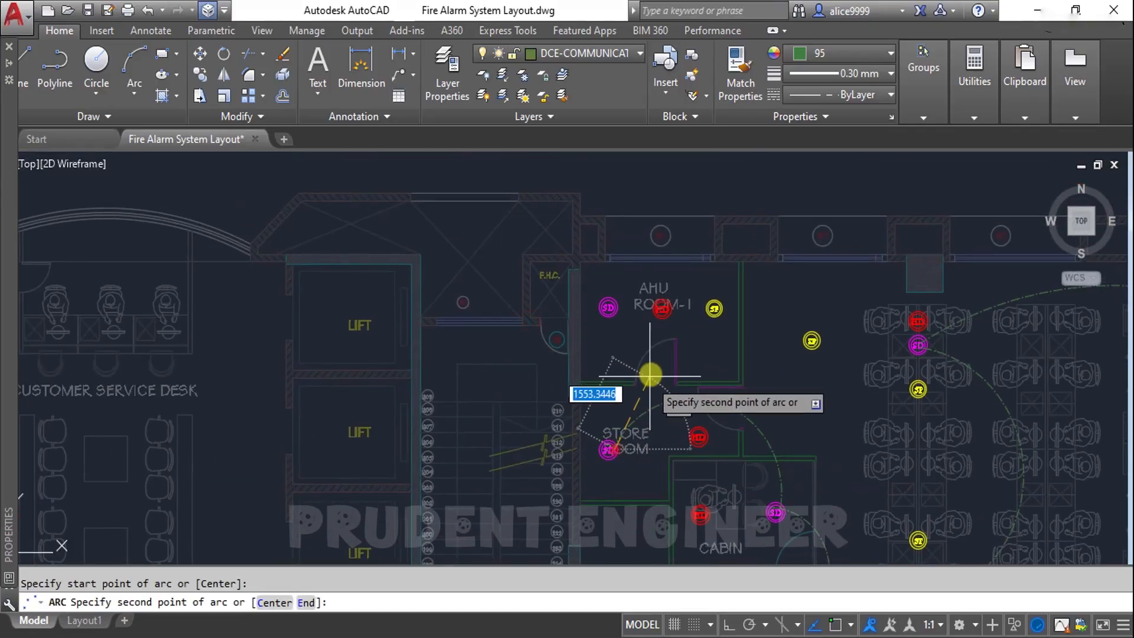
pyautogui.click(605, 306)
# Draw a cable arc from AHU Room-1's smoke detector to the Store Room beside the Server/UPS Room and adjust its bulge
pyautogui.scroll(-4, 603, 319)
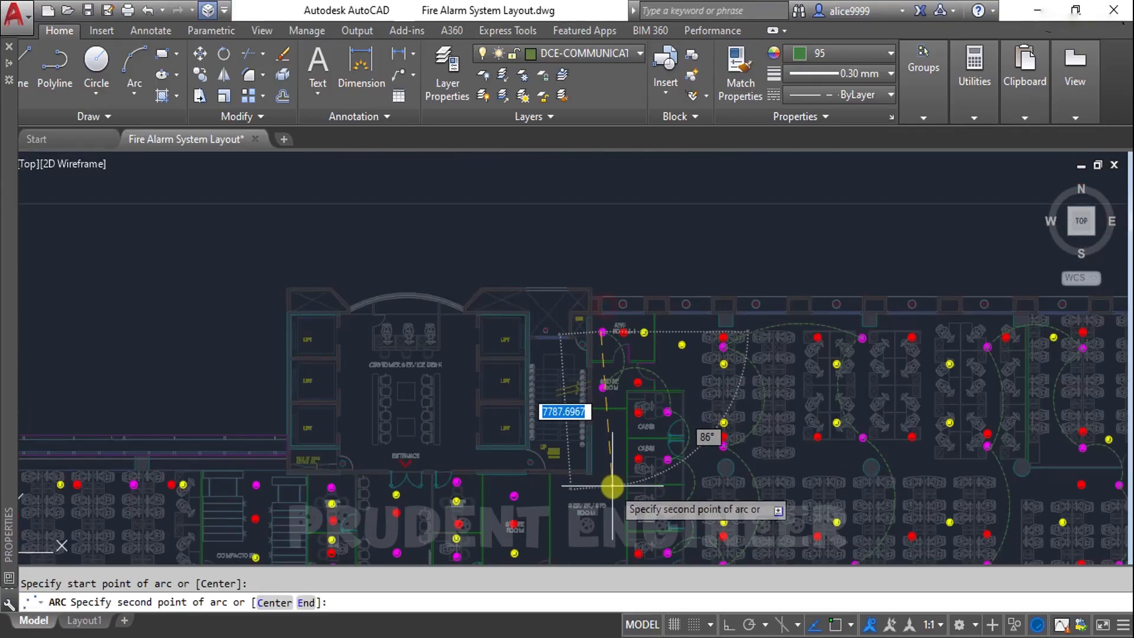
pyautogui.moveTo(621, 526); pyautogui.dragTo(643, 403, button='middle')
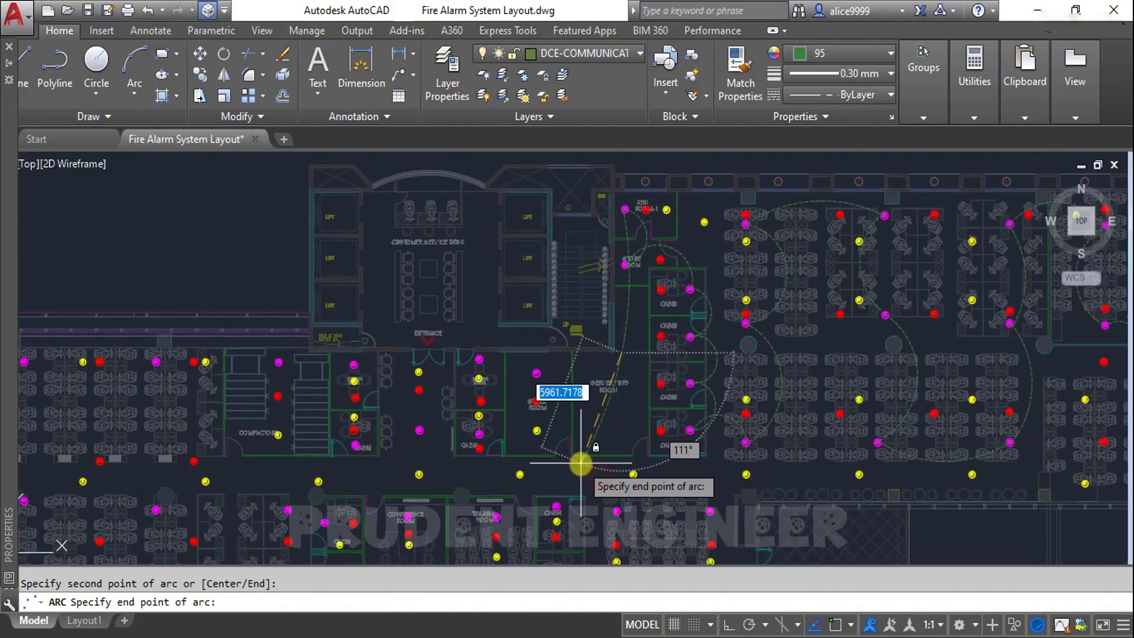
pyautogui.click(638, 330)
pyautogui.scroll(2, 639, 280)
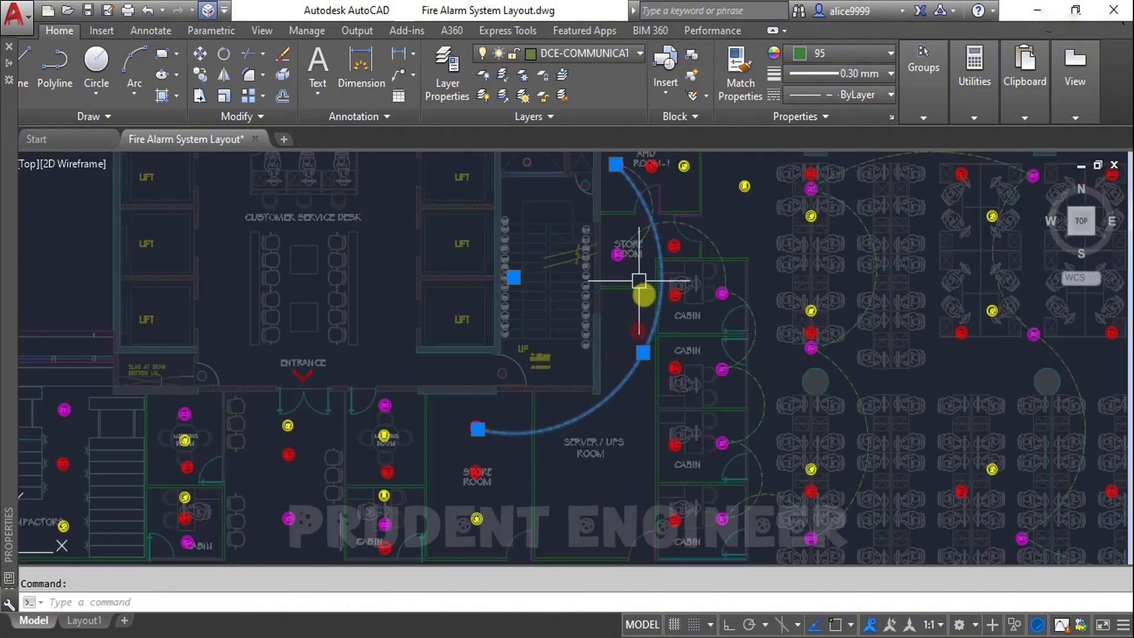
pyautogui.click(618, 343)
pyautogui.scroll(-5, 631, 392)
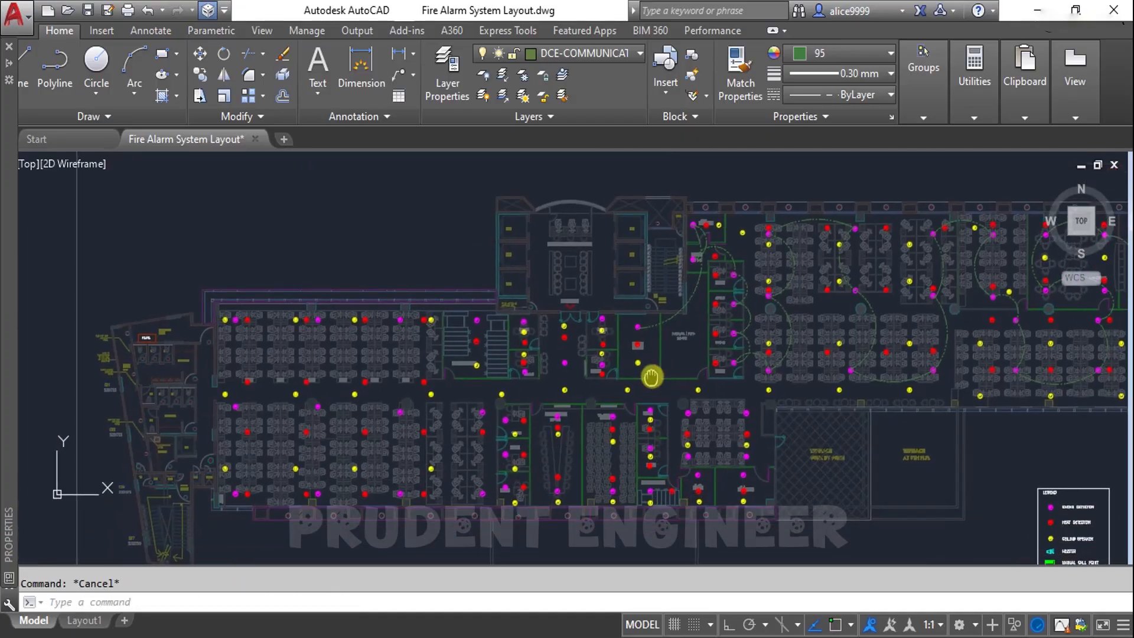
# Draw cable arcs from that Store Room's smoke detector to the upper-left one of the desk block beside the terrace and across to its upper-right one
pyautogui.moveTo(671, 352); pyautogui.dragTo(626, 341, button='middle')
pyautogui.scroll(2, 657, 377)
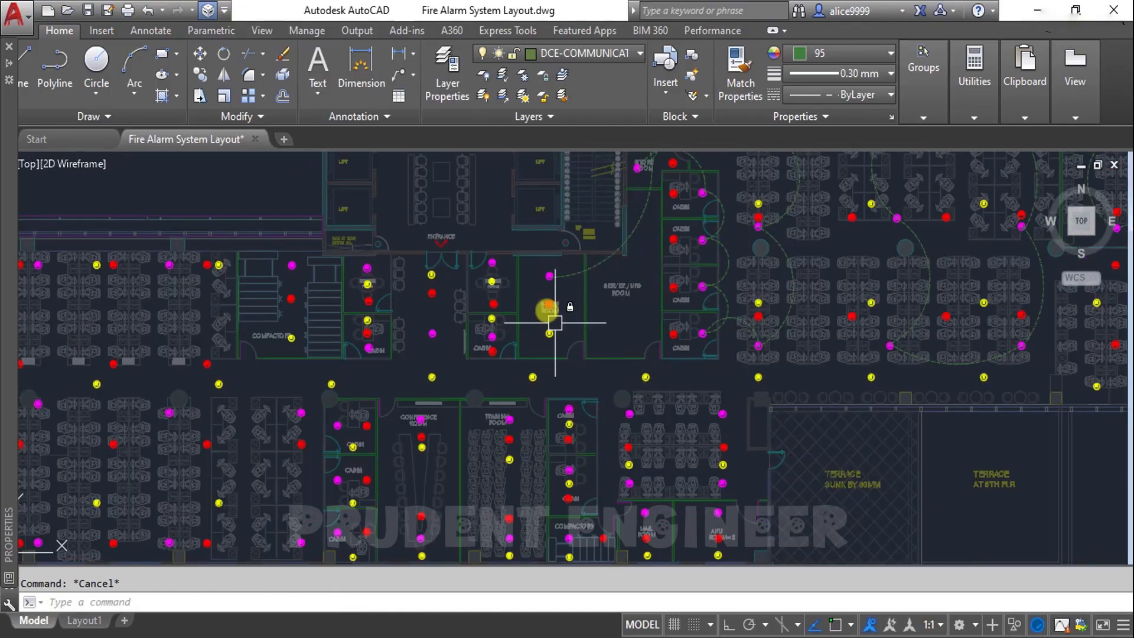
pyautogui.click(626, 338)
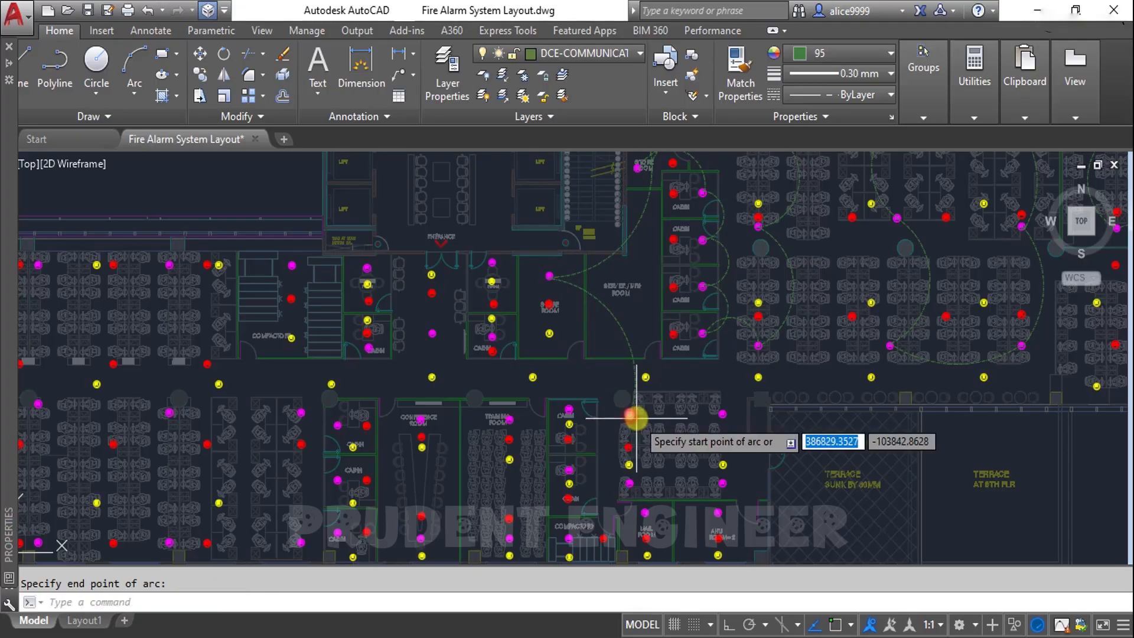
pyautogui.click(637, 418)
pyautogui.click(675, 395)
pyautogui.click(724, 414)
# Connect the upper-right and lower-right smoke detectors of the desk block beside the terrace with a cable arc bulging right
pyautogui.press('Return')
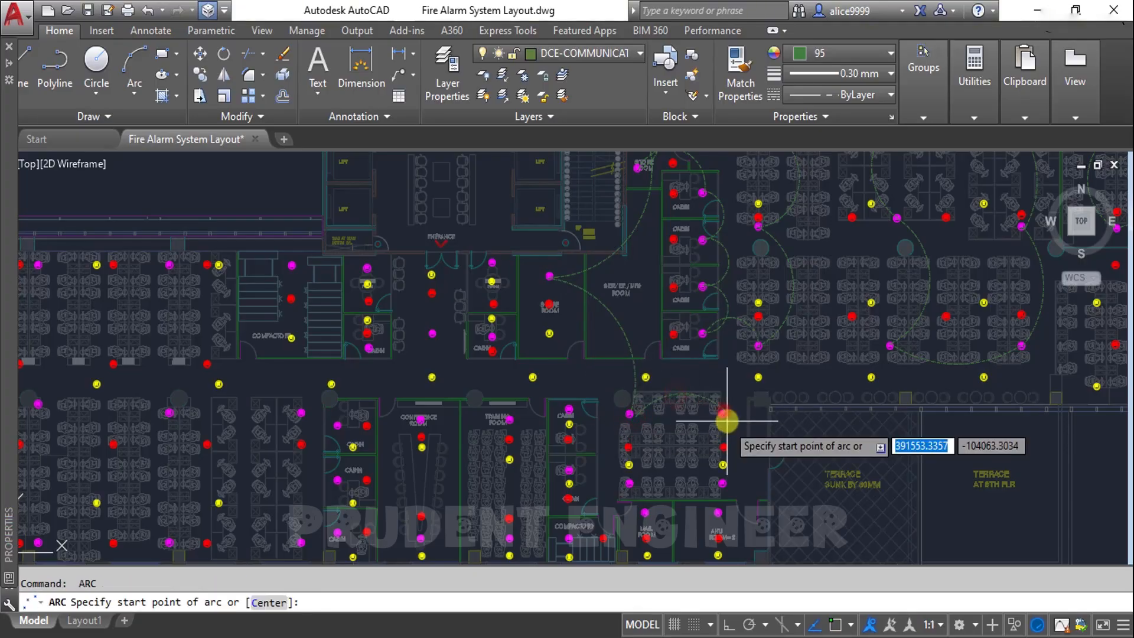
pyautogui.press('Return')
pyautogui.press('Return')
pyautogui.moveTo(727, 465)
pyautogui.mouseDown(button='middle')
pyautogui.moveTo(725, 412)
pyautogui.moveTo(762, 337)
pyautogui.mouseUp(button='middle')
pyautogui.scroll(4, 707, 368)
pyautogui.press('Escape')
pyautogui.press('Return')
pyautogui.click(746, 342)
pyautogui.scroll(-2, 802, 402)
pyautogui.scroll(2, 804, 431)
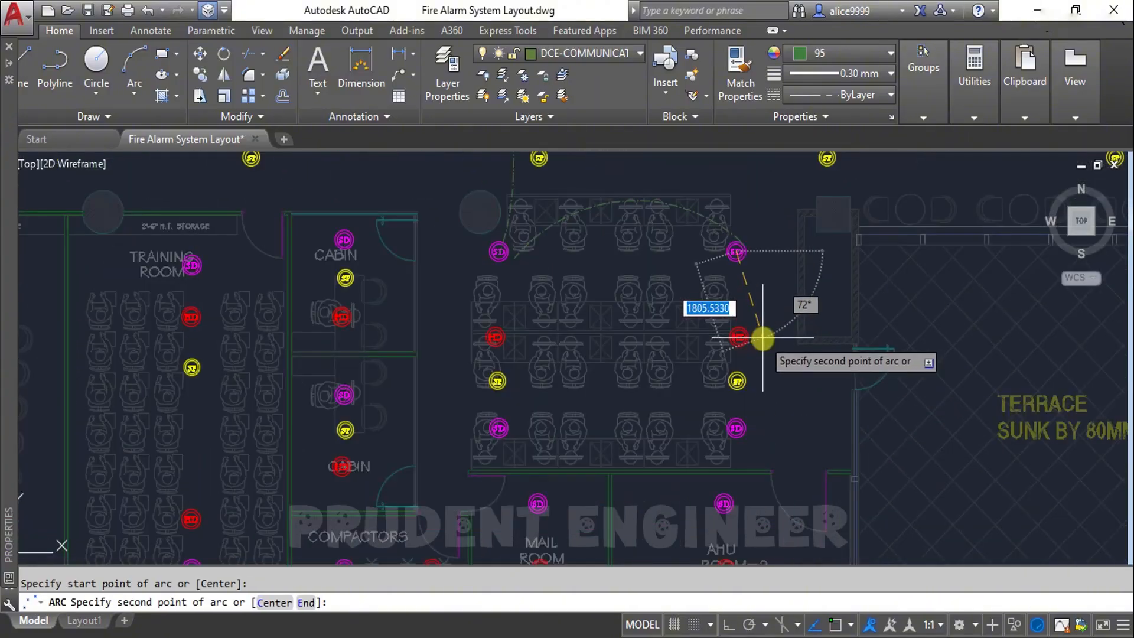
pyautogui.click(779, 339)
pyautogui.click(737, 431)
# Draw a cable arc from the desk block's lower-right smoke detector down to the smoke detector in AHU Room-2
pyautogui.press('Return')
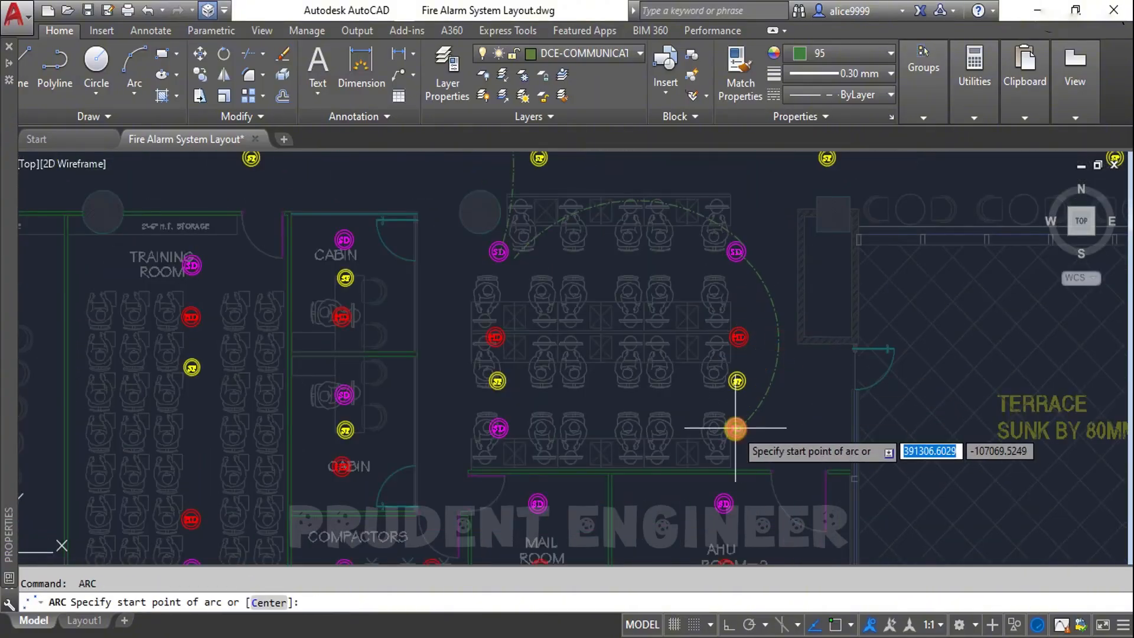
pyautogui.click(736, 429)
pyautogui.moveTo(736, 429); pyautogui.dragTo(777, 298, button='middle')
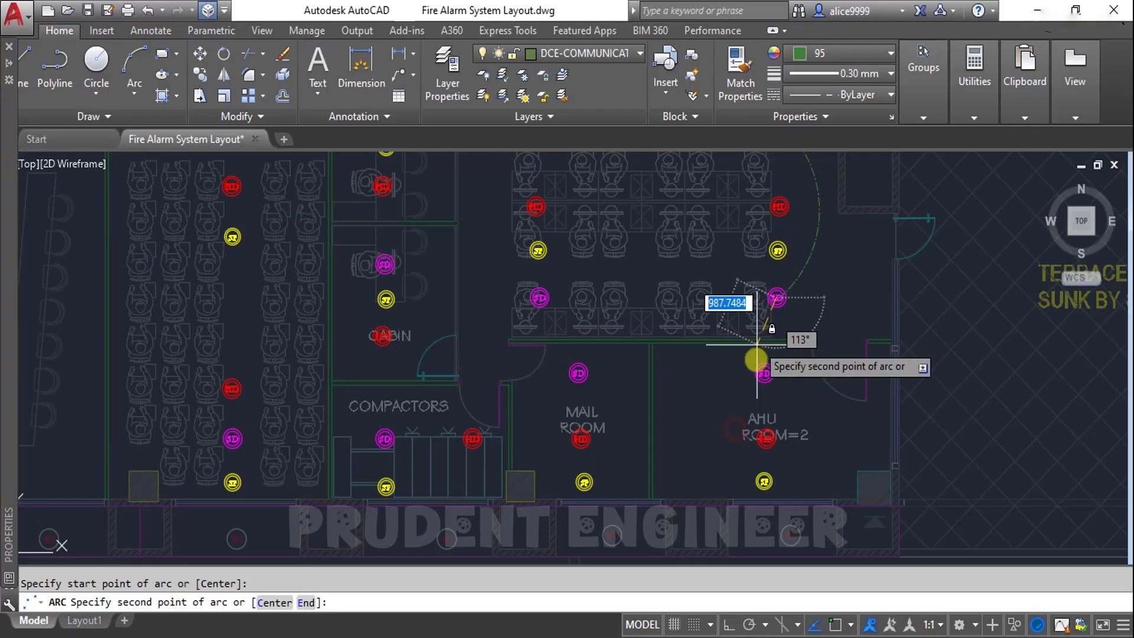
pyautogui.click(765, 373)
# Connect the smoke detectors of AHU Room-2 and the Mail Room with a cable arc bulging downward
pyautogui.press('Return')
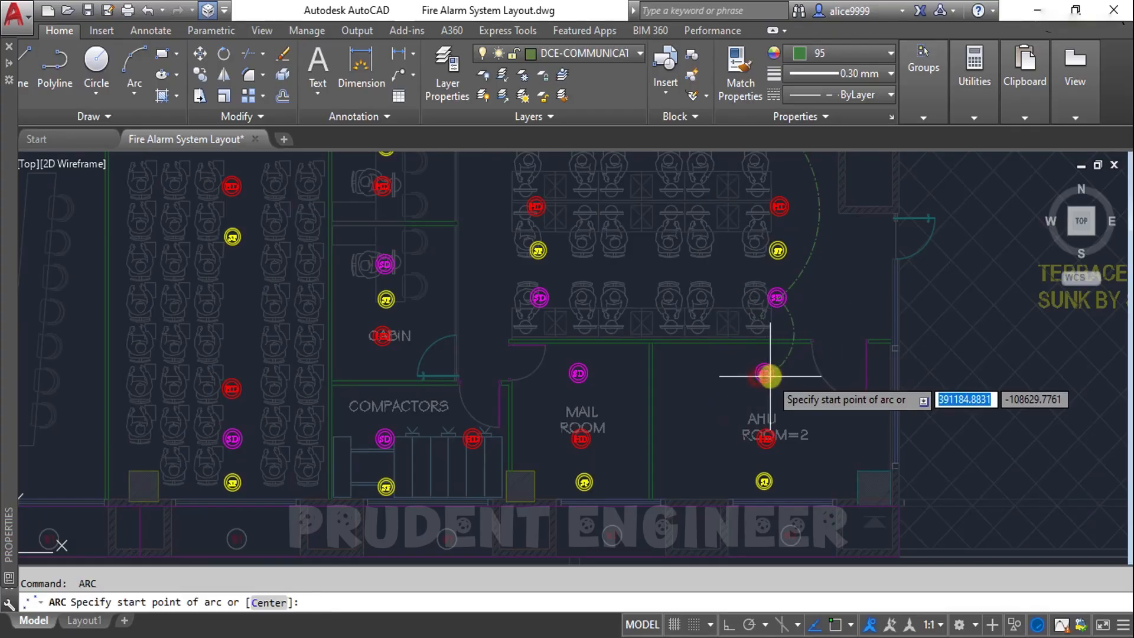
pyautogui.click(770, 383)
pyautogui.click(682, 454)
pyautogui.click(576, 380)
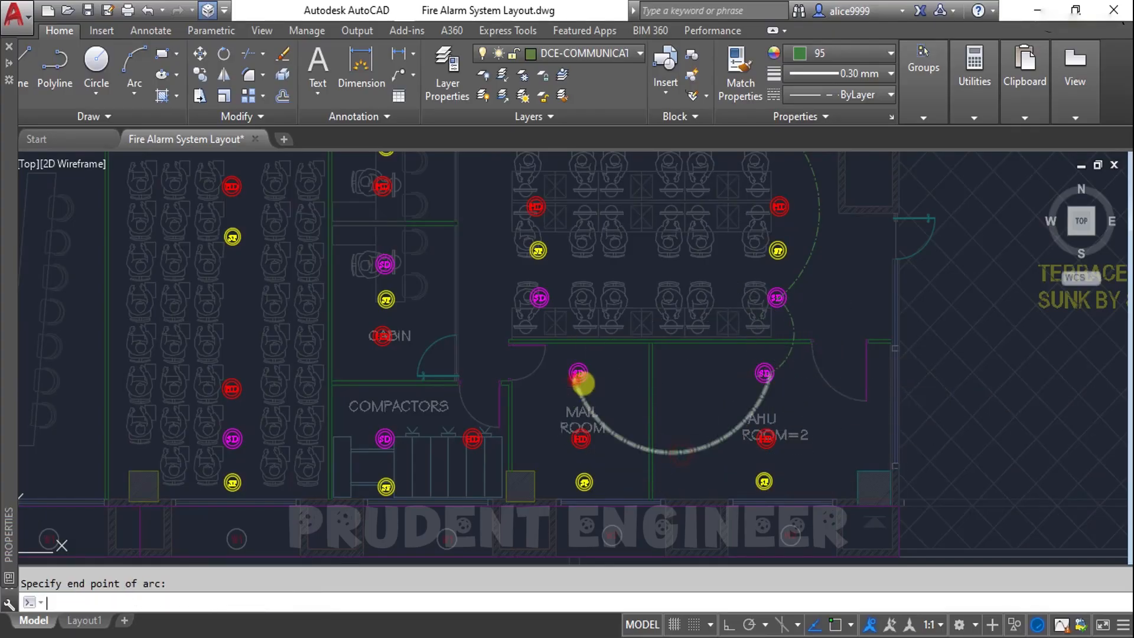
# Draw an upward-bulging cable arc from the Mail Room's smoke detector to the one in the Compactors room
pyautogui.press('Return')
pyautogui.click(579, 378)
pyautogui.moveTo(483, 449); pyautogui.dragTo(720, 447, button='middle')
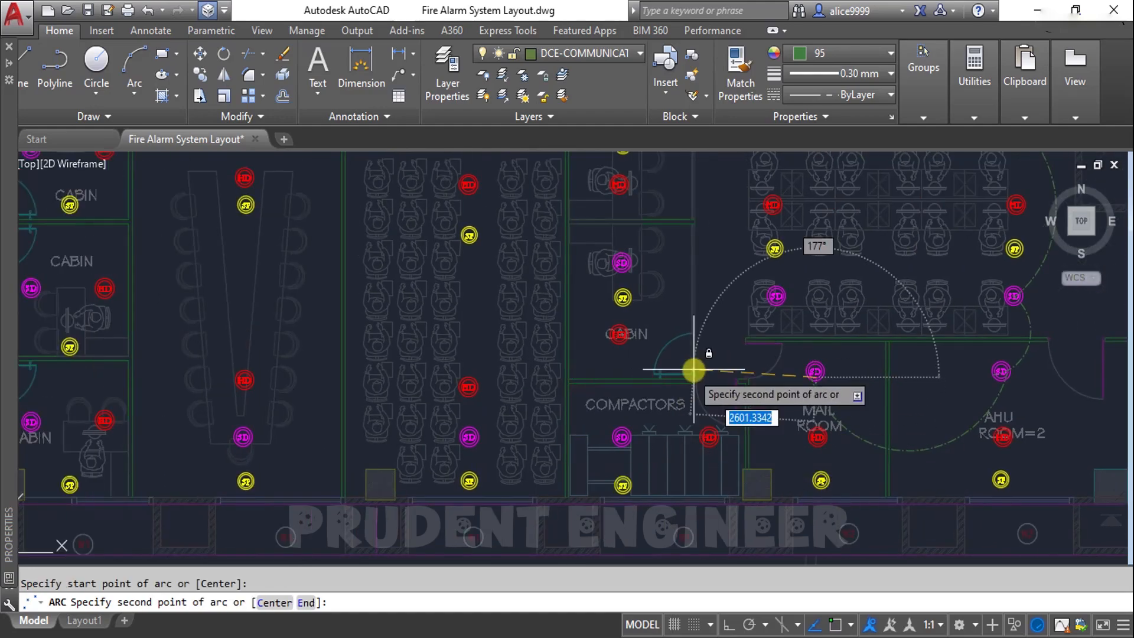
pyautogui.click(693, 369)
pyautogui.click(624, 436)
# Draw an upward-bulging cable arc from the Compactors room's smoke detector to the Training Room's lower smoke detector
pyautogui.press('Return')
pyautogui.click(622, 437)
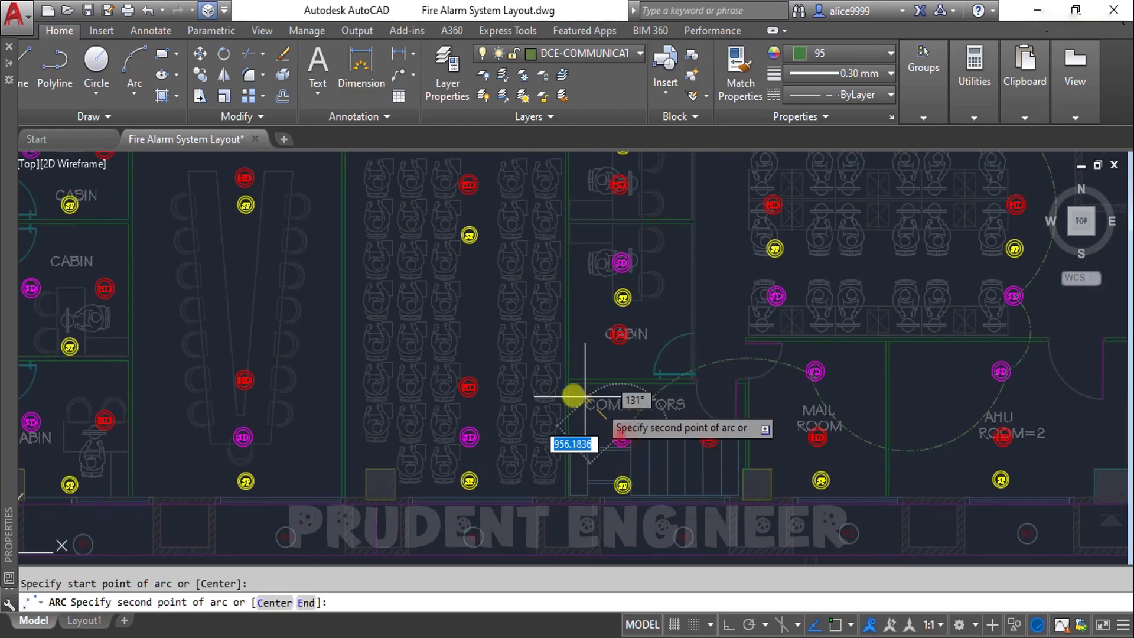
pyautogui.click(544, 388)
pyautogui.click(468, 442)
# Draw a cable arc from the Training Room's lower smoke detector to the lower cabin's smoke detector and reduce its bulge
pyautogui.press('Return')
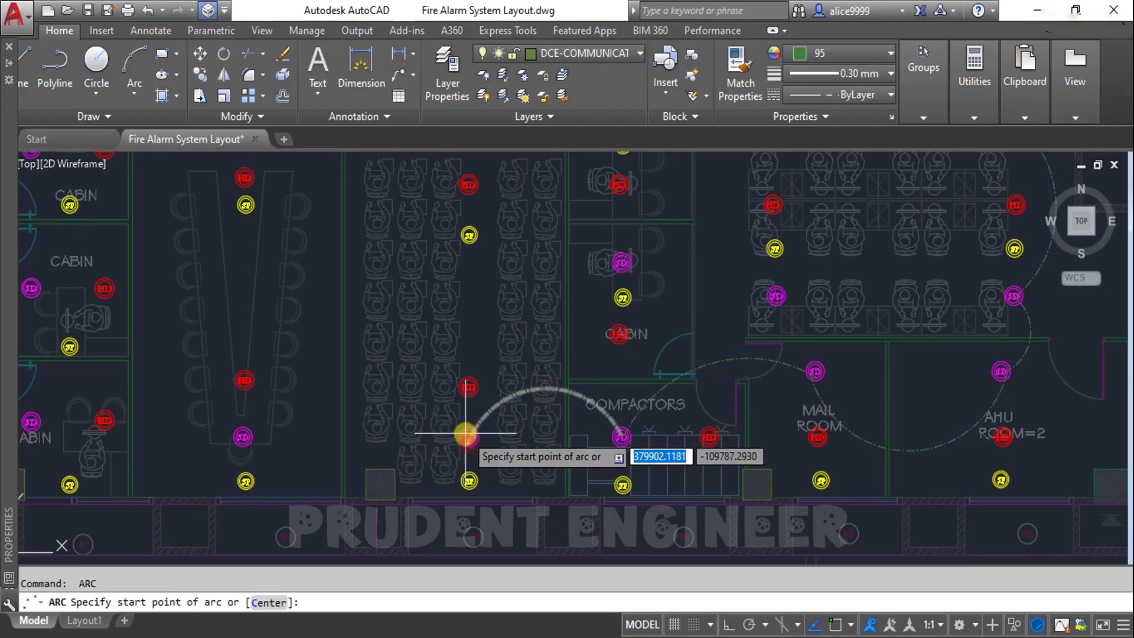
pyautogui.click(469, 437)
pyautogui.click(466, 290)
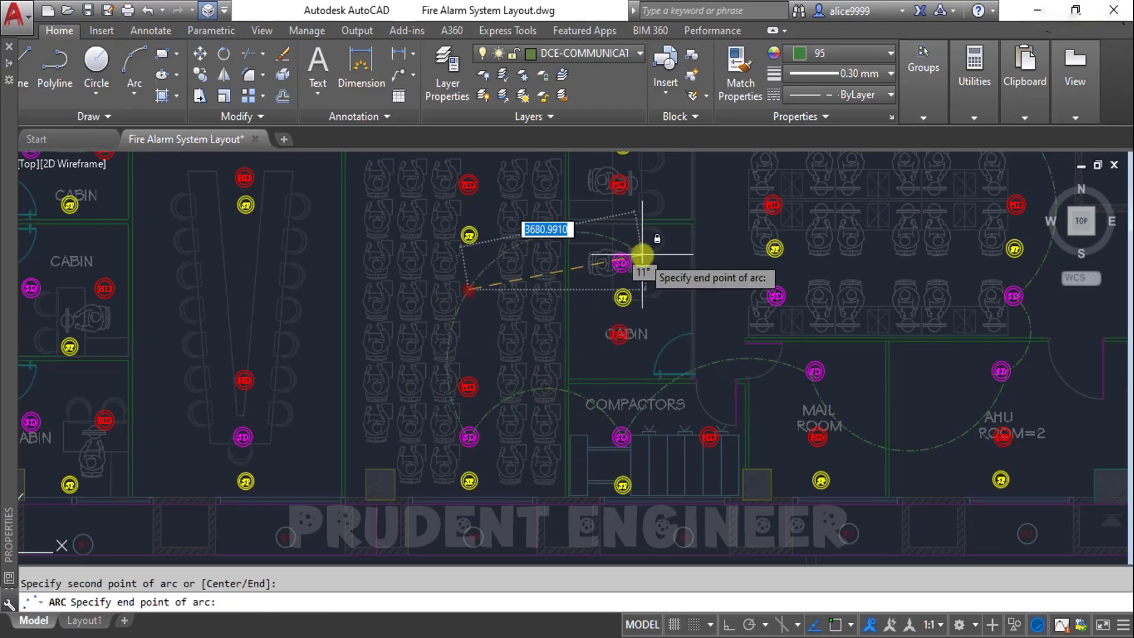
pyautogui.click(626, 257)
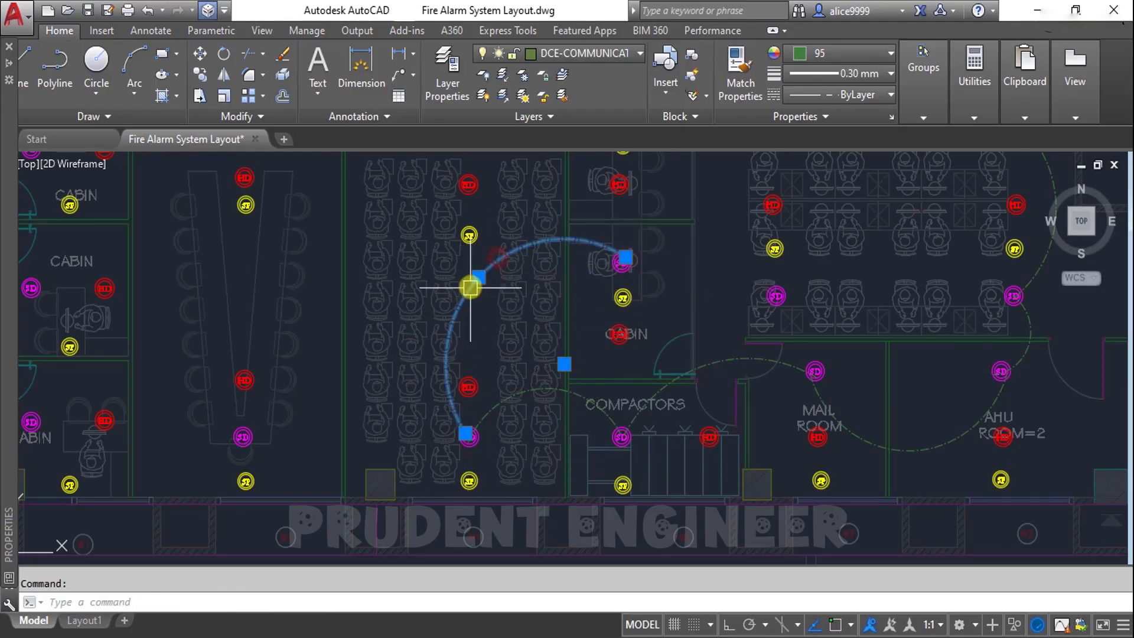
pyautogui.click(478, 278)
pyautogui.click(503, 310)
pyautogui.scroll(3, 614, 248)
pyautogui.moveTo(614, 247); pyautogui.dragTo(693, 416, button='middle')
pyautogui.press('Escape')
# Draw a cable arc from the lower cabin's smoke detector to the Training Room's upper one and pull its midpoint to bulge downward
pyautogui.press('Return')
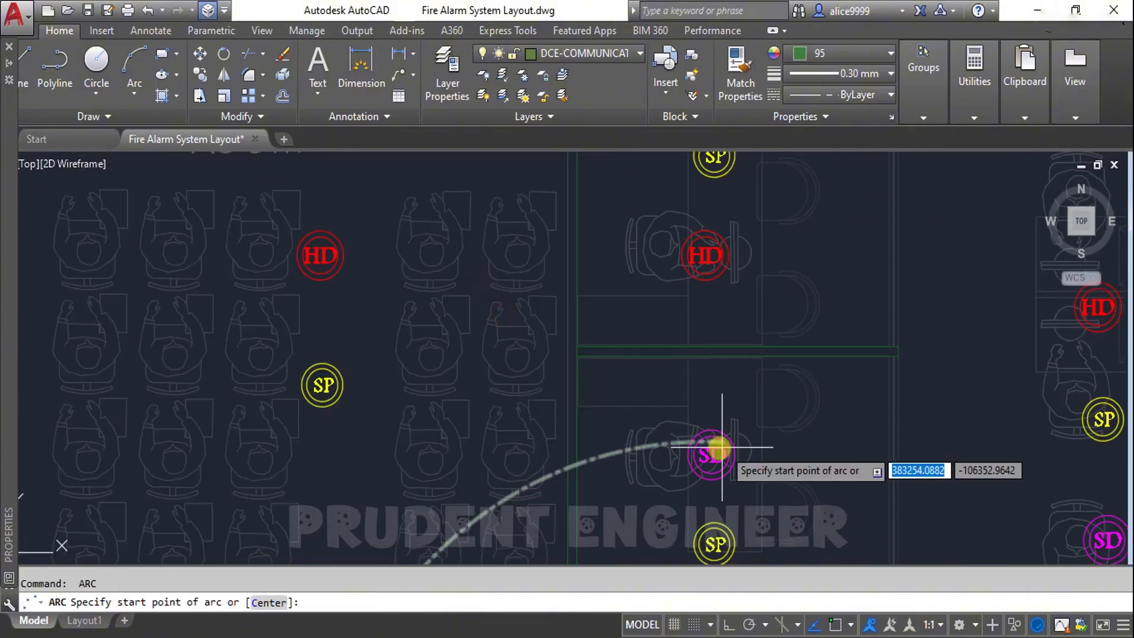
pyautogui.click(722, 448)
pyautogui.scroll(-5, 749, 349)
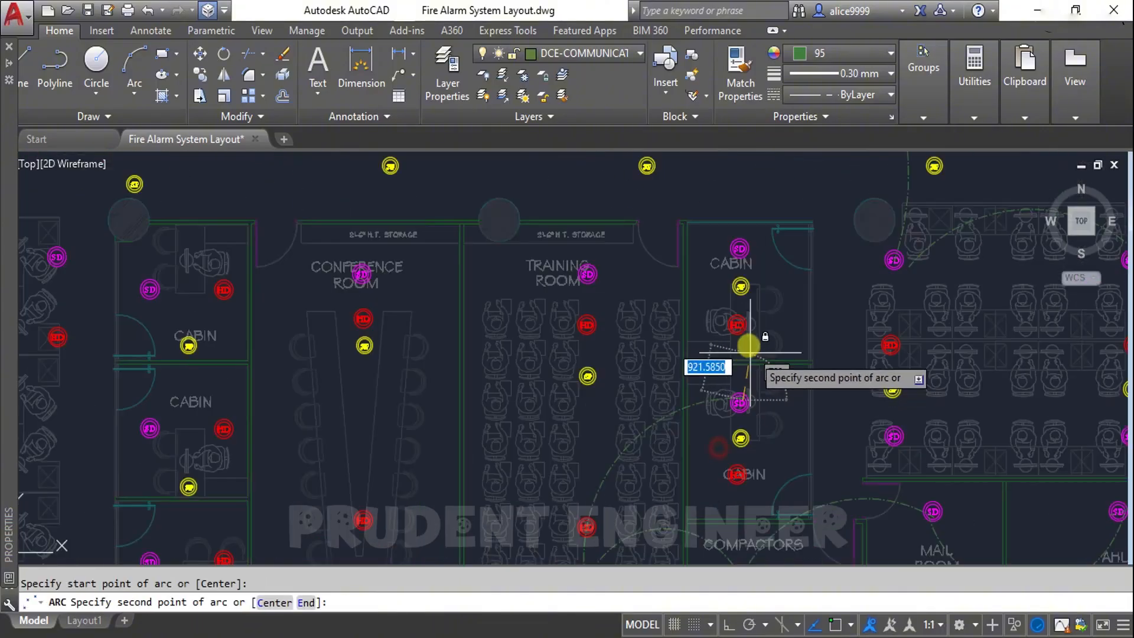
pyautogui.click(670, 324)
pyautogui.click(587, 272)
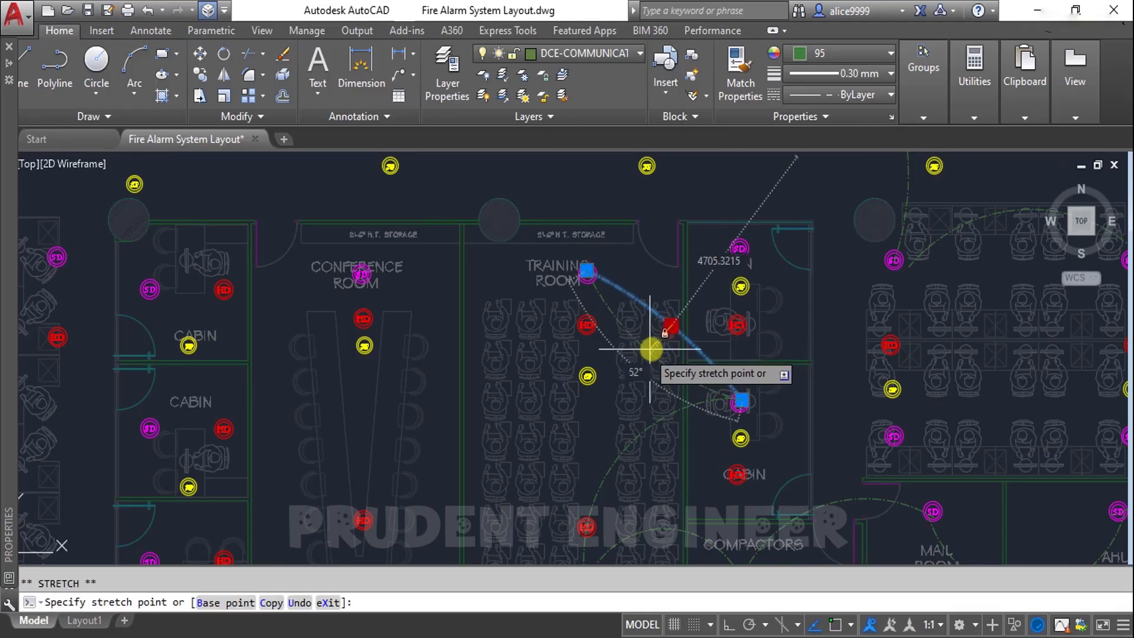
pyautogui.click(623, 325)
# Connect the Training Room's upper smoke detector to the upper cabin's smoke detector with a cable arc bulging upward
pyautogui.press('Return')
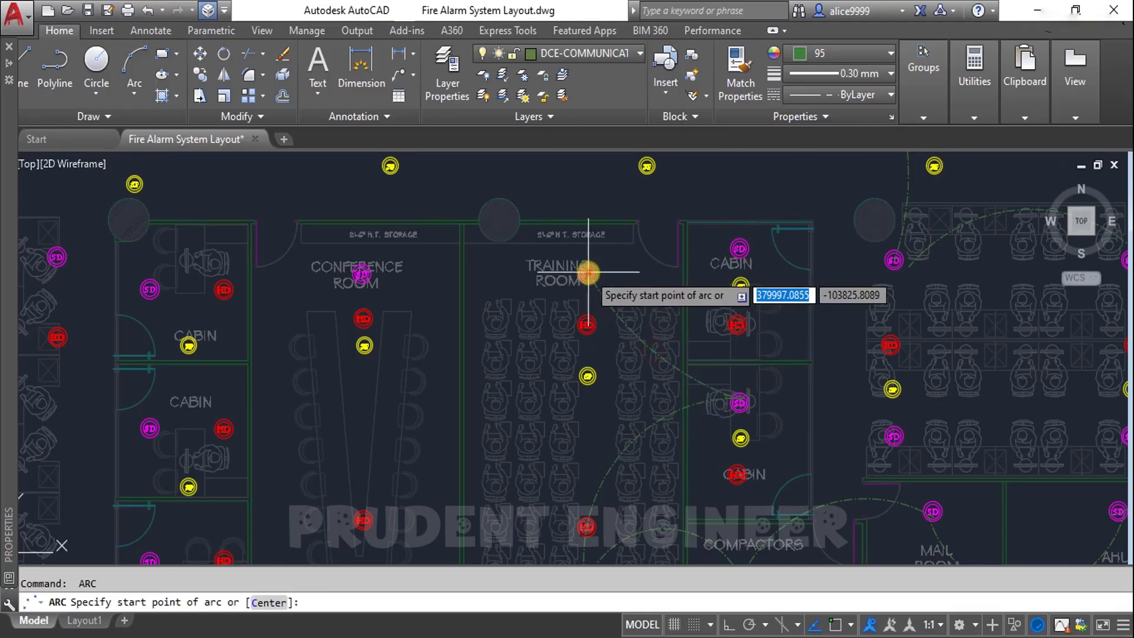
pyautogui.click(587, 272)
pyautogui.click(651, 223)
pyautogui.click(742, 246)
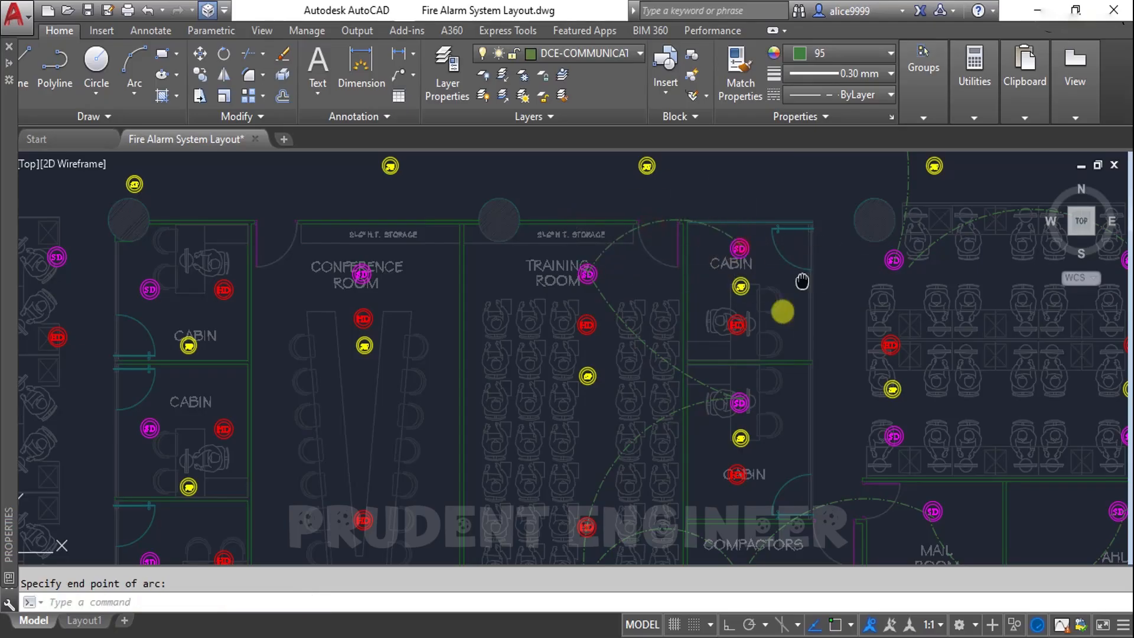
# Stretch the left end of the arc across the desk block's top edge onto the block's upper-left smoke detector
pyautogui.moveTo(802, 281); pyautogui.dragTo(657, 397, button='middle')
pyautogui.press('Escape')
pyautogui.click(762, 382)
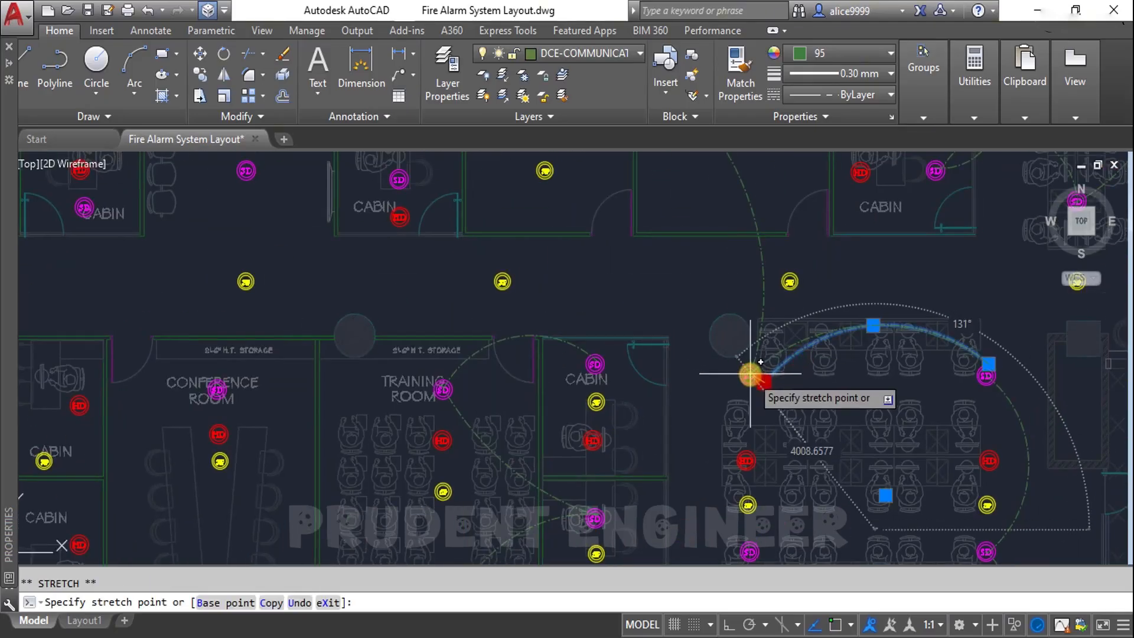
pyautogui.press('Escape')
# Draw a cable arc from the upper cabin's smoke detector across the corridor to the cabin adjoining the Store Room
pyautogui.scroll(-4, 644, 398)
pyautogui.moveTo(644, 398); pyautogui.dragTo(704, 375, button='middle')
pyautogui.scroll(4, 704, 375)
pyautogui.press('space')
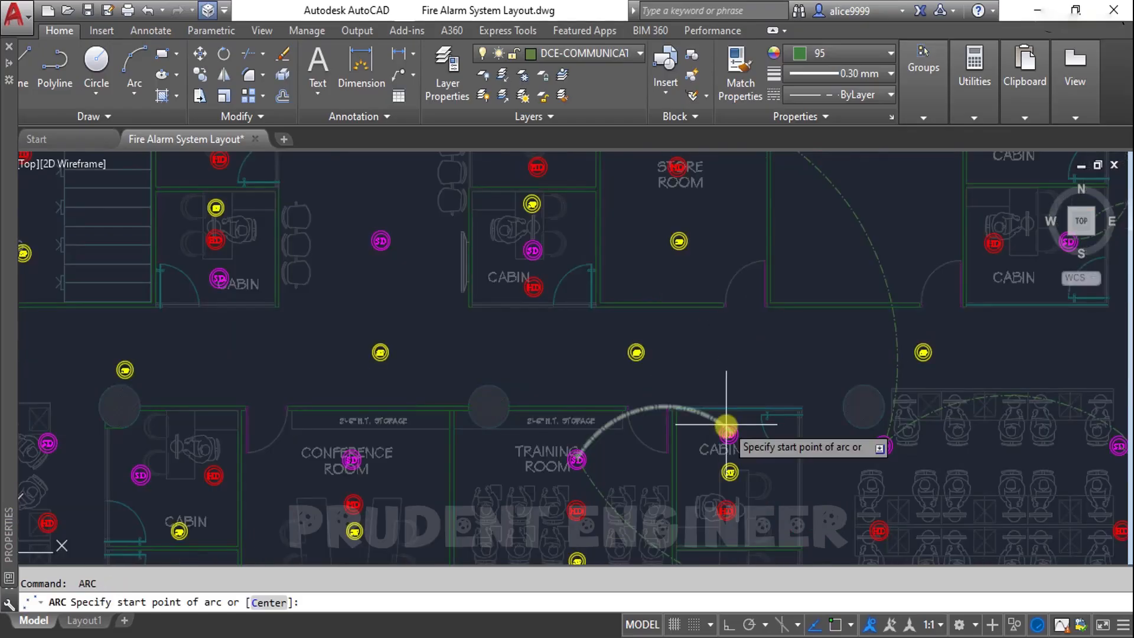
pyautogui.click(727, 428)
pyautogui.click(689, 290)
pyautogui.click(526, 252)
pyautogui.moveTo(638, 324); pyautogui.dragTo(817, 438, button='middle')
# Draw cable arcs from the cabin beside the Store Room up to the adjoining Meeting Room, and across the entrance lobby to the opposite Meeting Room
pyautogui.press('space')
pyautogui.click(768, 409)
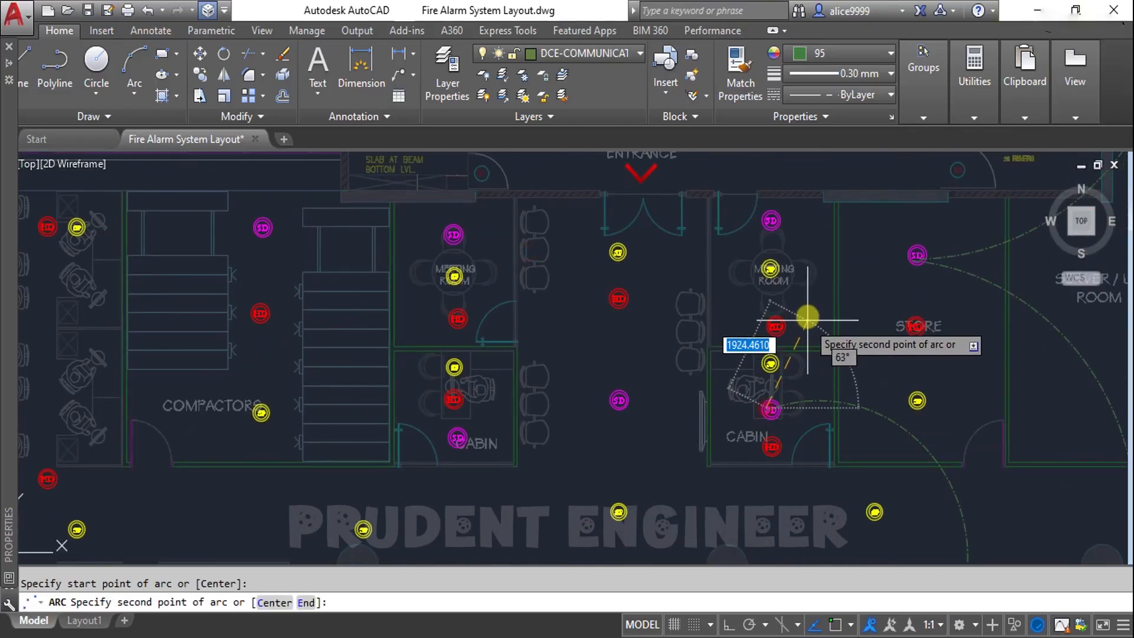
pyautogui.click(809, 312)
pyautogui.click(771, 219)
pyautogui.press('space')
pyautogui.click(771, 219)
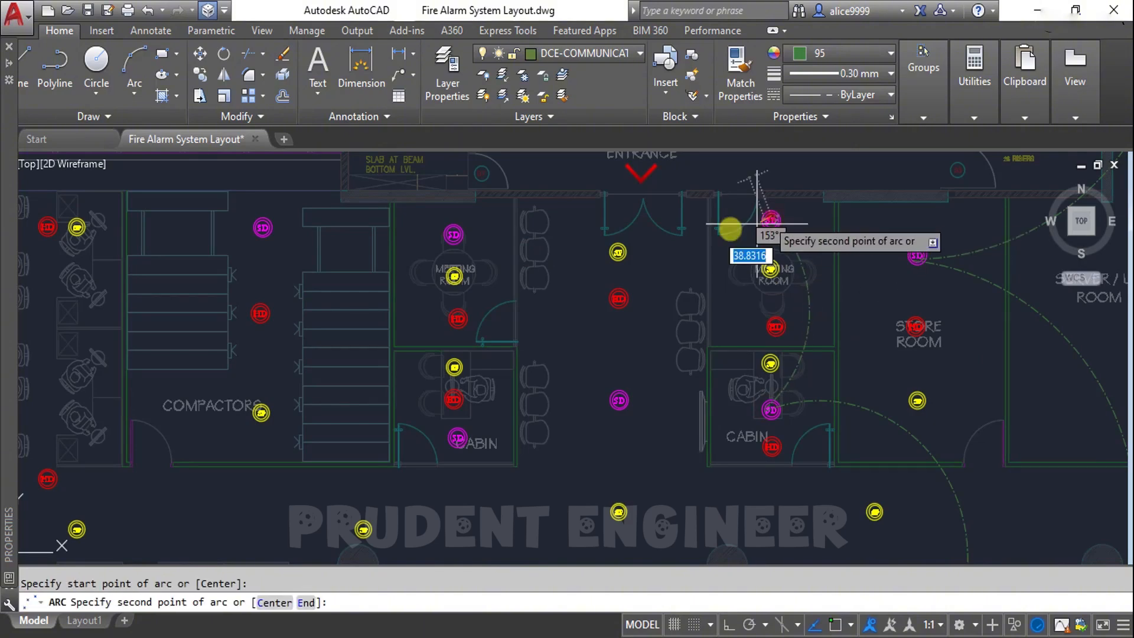
pyautogui.click(613, 275)
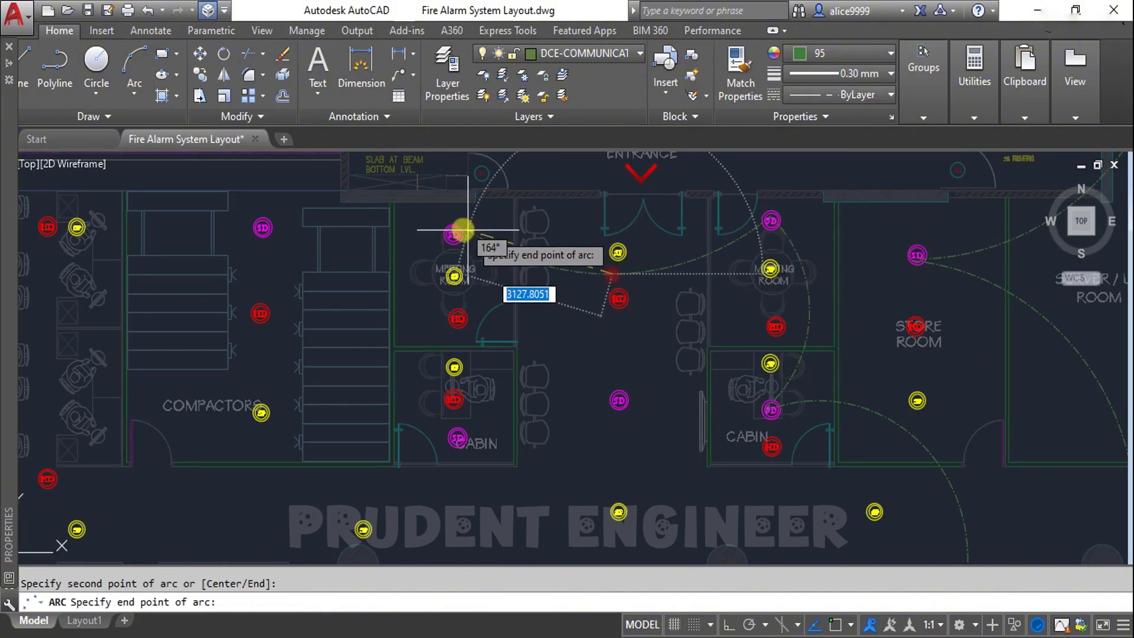
pyautogui.click(454, 235)
# Draw a cable arc from the left Meeting Room's smoke detector down to the smoke detector in the entrance lobby, bulging downward
pyautogui.press('space')
pyautogui.click(453, 234)
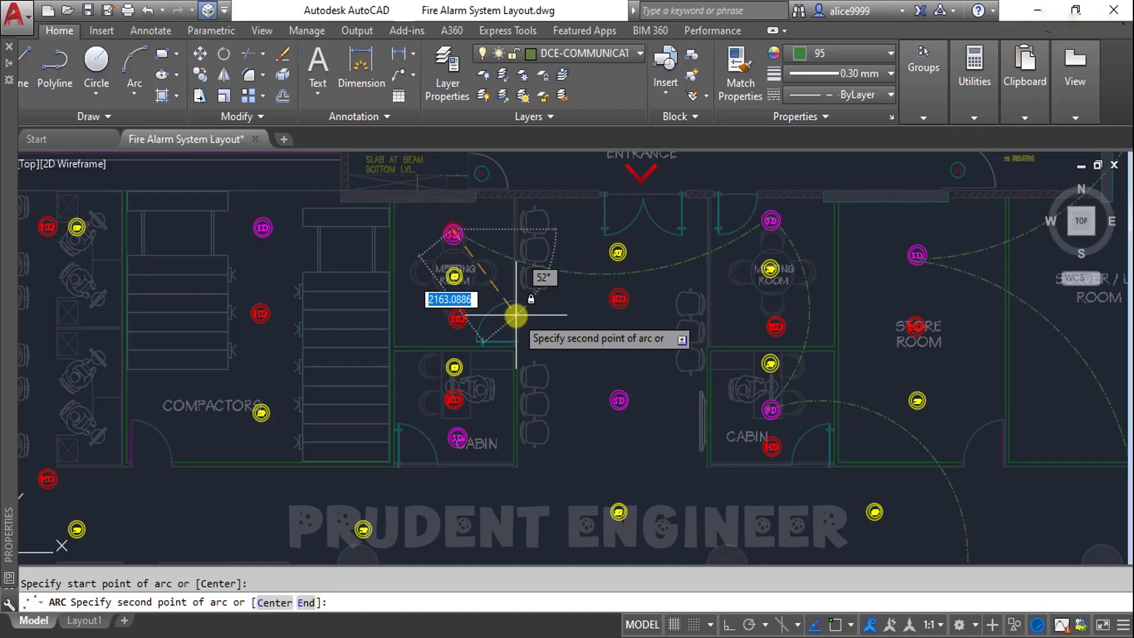
pyautogui.click(497, 342)
pyautogui.click(620, 400)
# Connect the lobby's smoke detector across the corridor to the Conference Room's upper one with a cable arc bulging right
pyautogui.scroll(-4, 703, 397)
pyautogui.scroll(5, 684, 311)
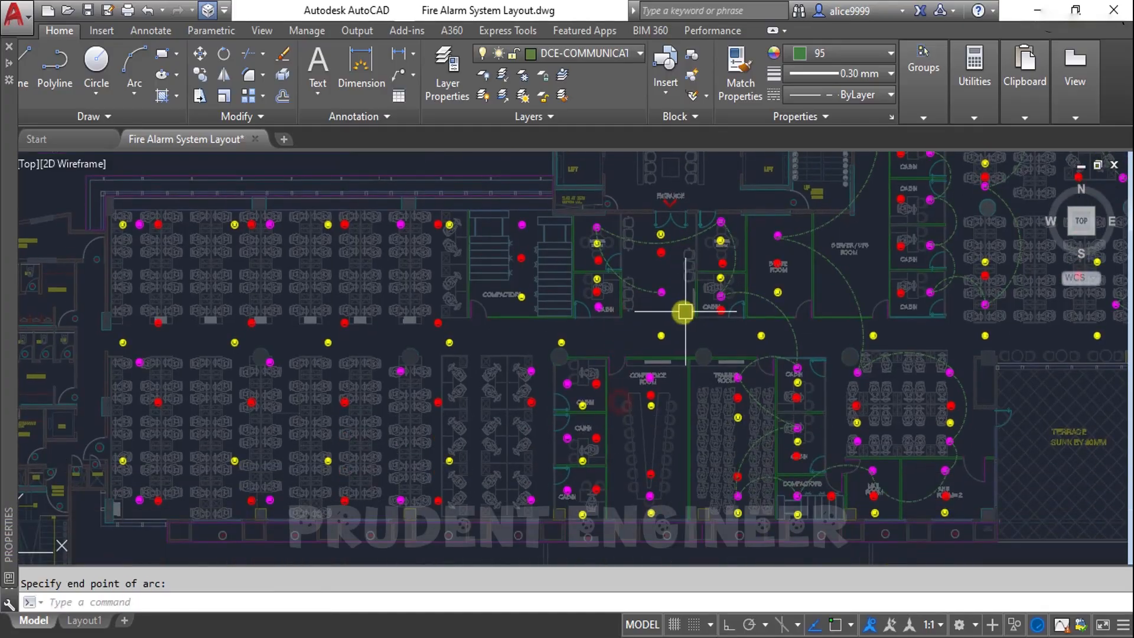
pyautogui.press('space')
pyautogui.click(663, 384)
pyautogui.click(703, 372)
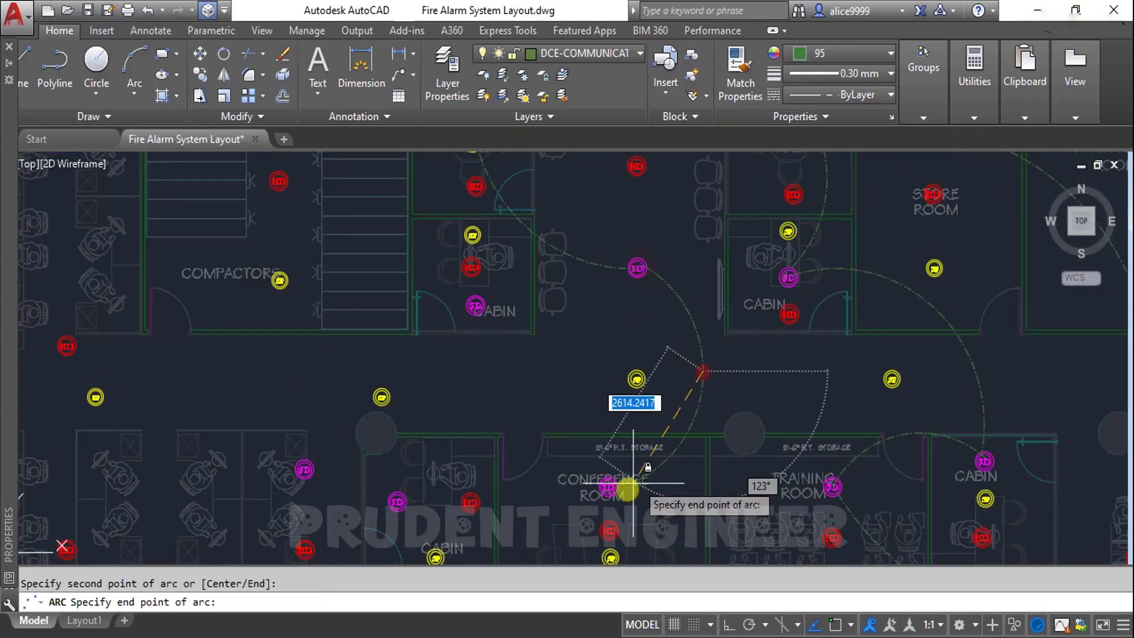
pyautogui.click(608, 489)
# Link the Conference Room's upper and lower smoke detectors with a cable arc bulging right
pyautogui.scroll(-4, 702, 212)
pyautogui.scroll(4, 661, 337)
pyautogui.press('space')
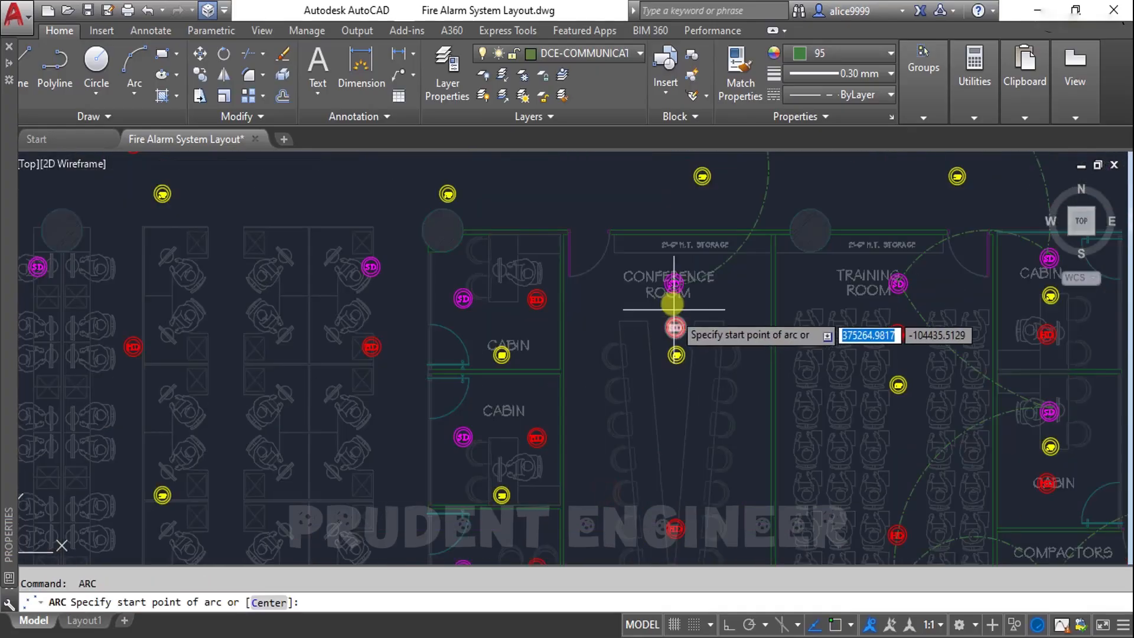
pyautogui.click(674, 282)
pyautogui.scroll(-2, 748, 346)
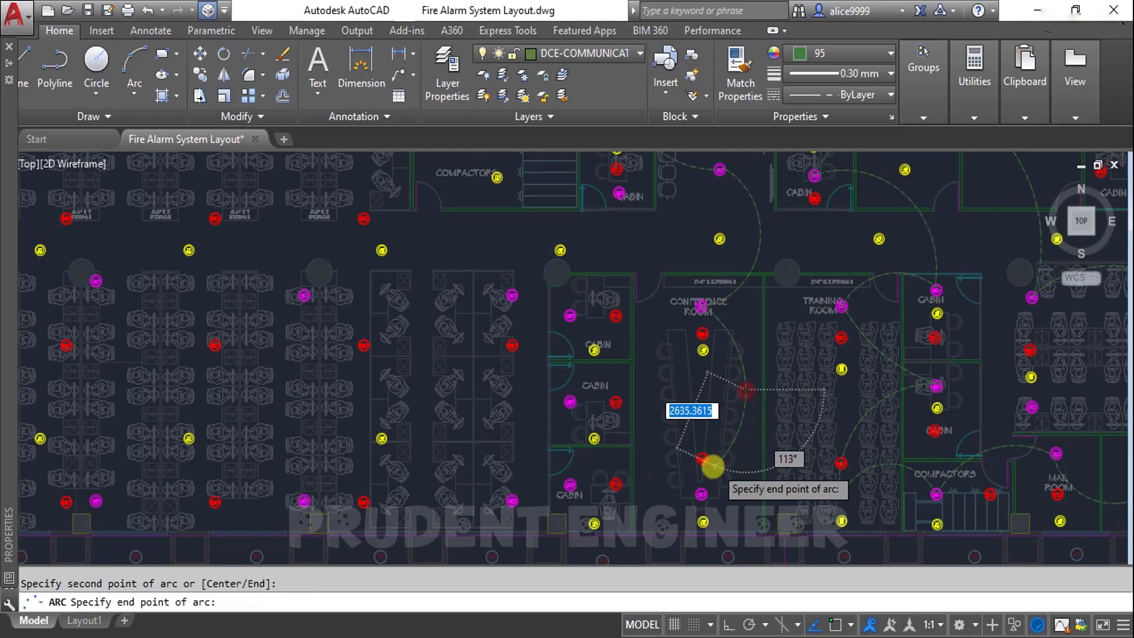
pyautogui.scroll(2, 697, 506)
pyautogui.click(691, 506)
# Draw a cable arc bulging upward from the Conference Room's lower smoke detector to the lowest cabin to its left
pyautogui.scroll(-3, 715, 422)
pyautogui.moveTo(714, 421); pyautogui.dragTo(755, 446, button='middle')
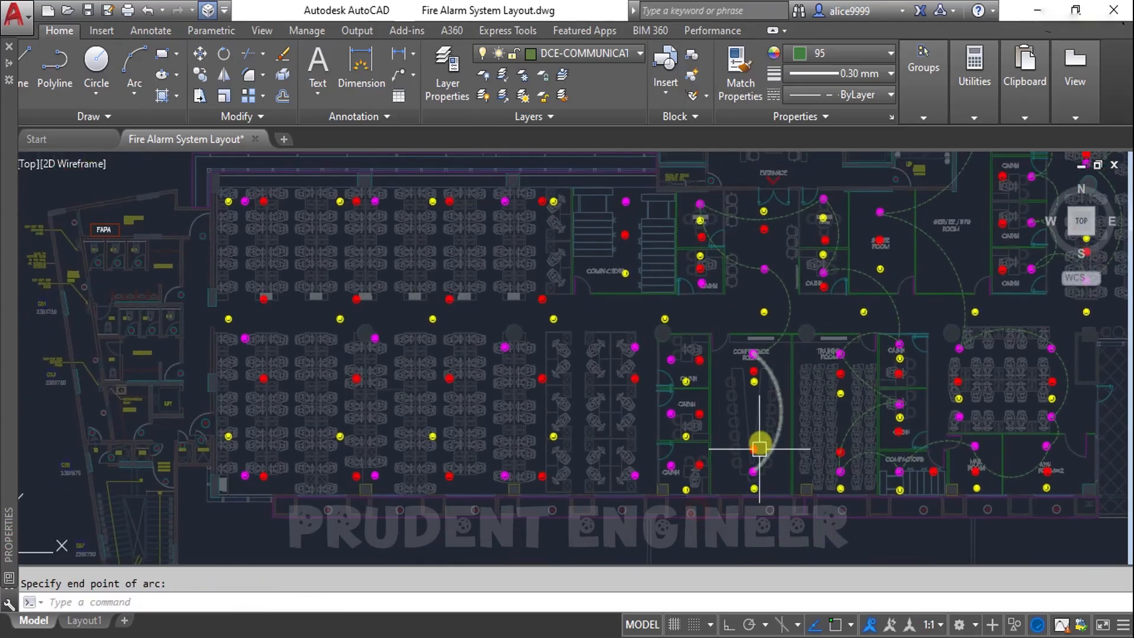
pyautogui.scroll(4, 765, 490)
pyautogui.press('space')
pyautogui.click(738, 475)
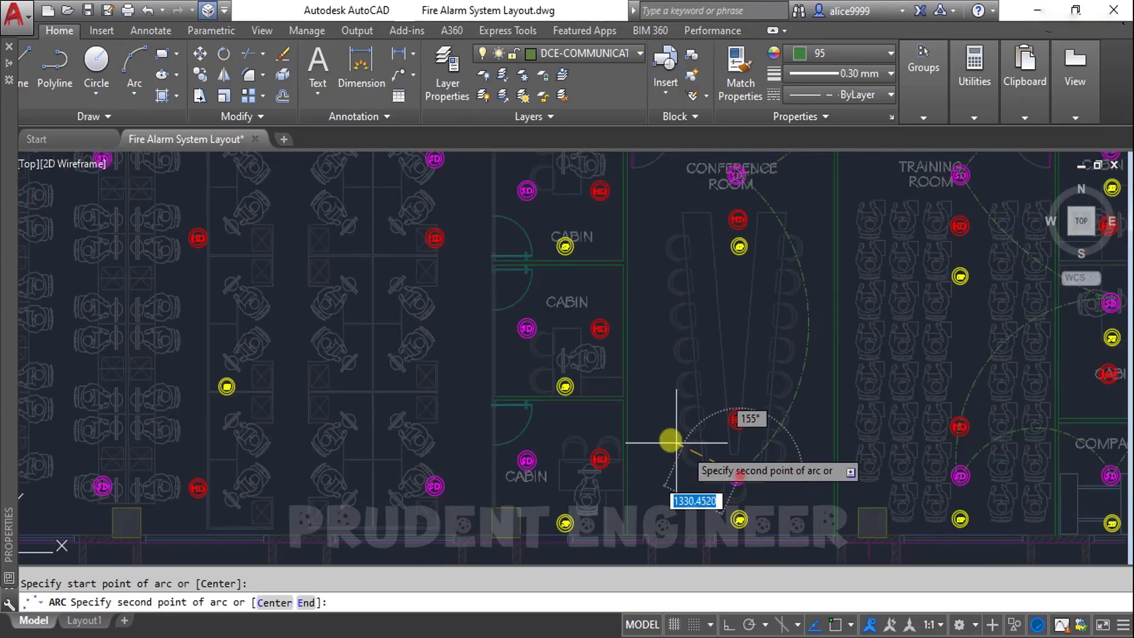
pyautogui.click(650, 418)
pyautogui.moveTo(507, 474); pyautogui.dragTo(628, 494, button='middle')
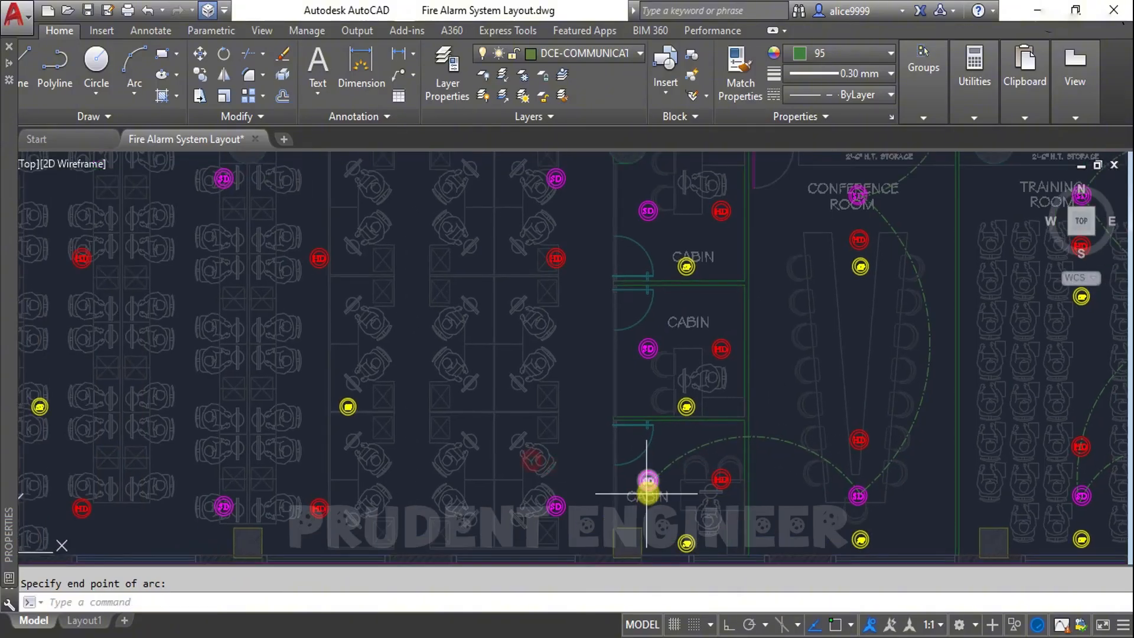
pyautogui.click(647, 480)
# Draw cable arcs from the lowest cabin to the lower smoke detector of the adjacent workstation area, and from there to the middle cabin
pyautogui.press('space')
pyautogui.click(583, 463)
pyautogui.click(555, 502)
pyautogui.press('space')
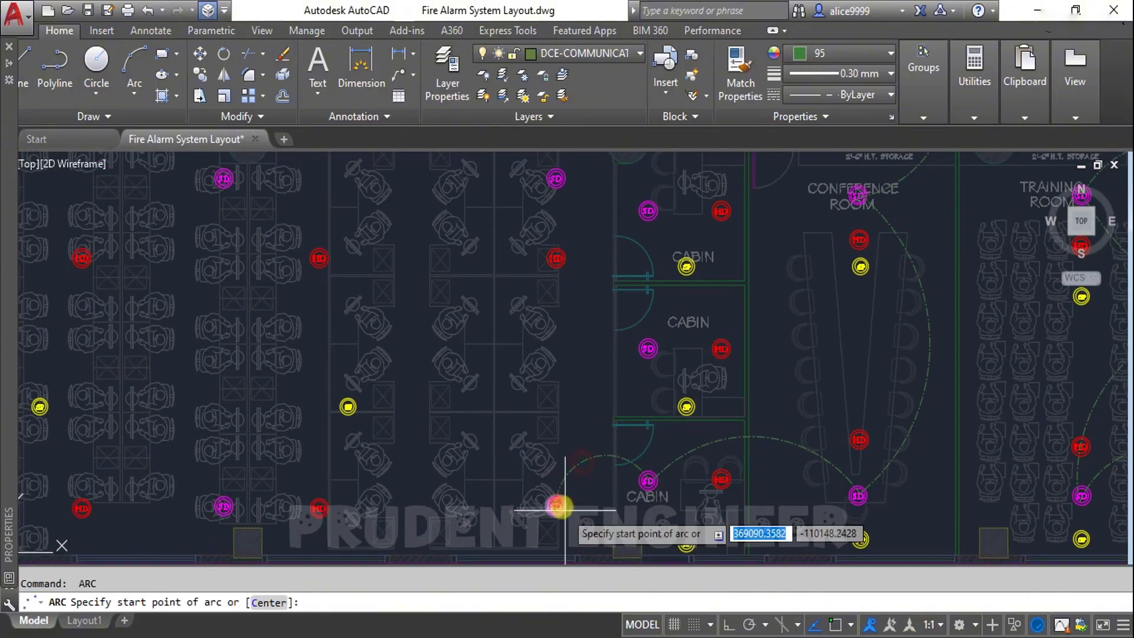
pyautogui.click(555, 504)
pyautogui.click(563, 387)
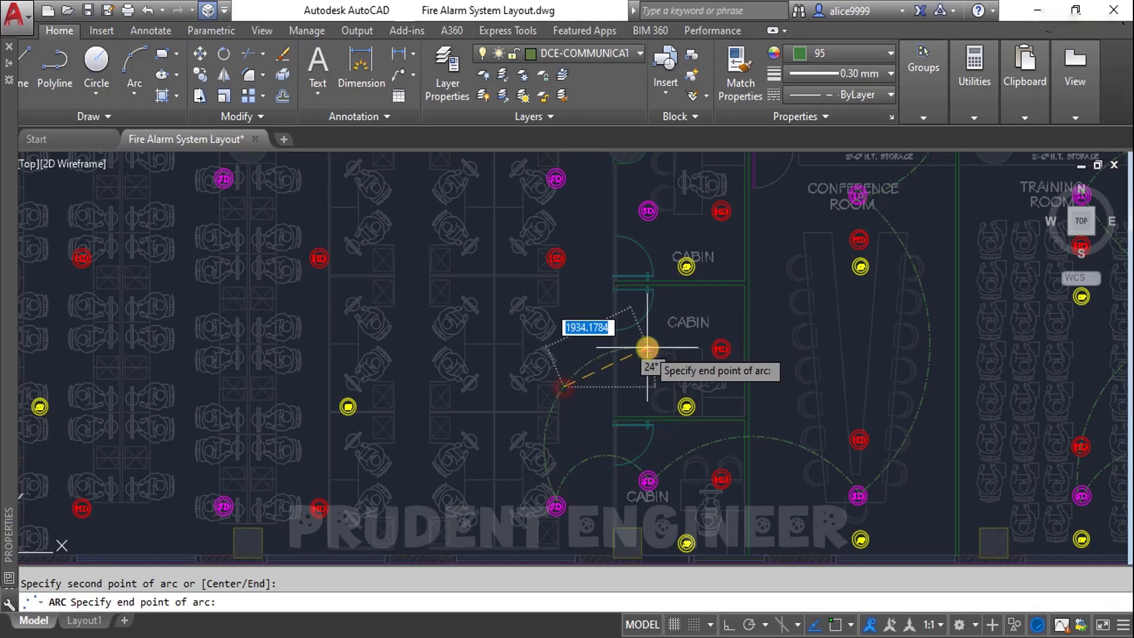
pyautogui.click(657, 339)
# Draw cable arcs from the middle cabin to the top cabin's smoke detector, and on to the workstation area's upper smoke detector
pyautogui.press('space')
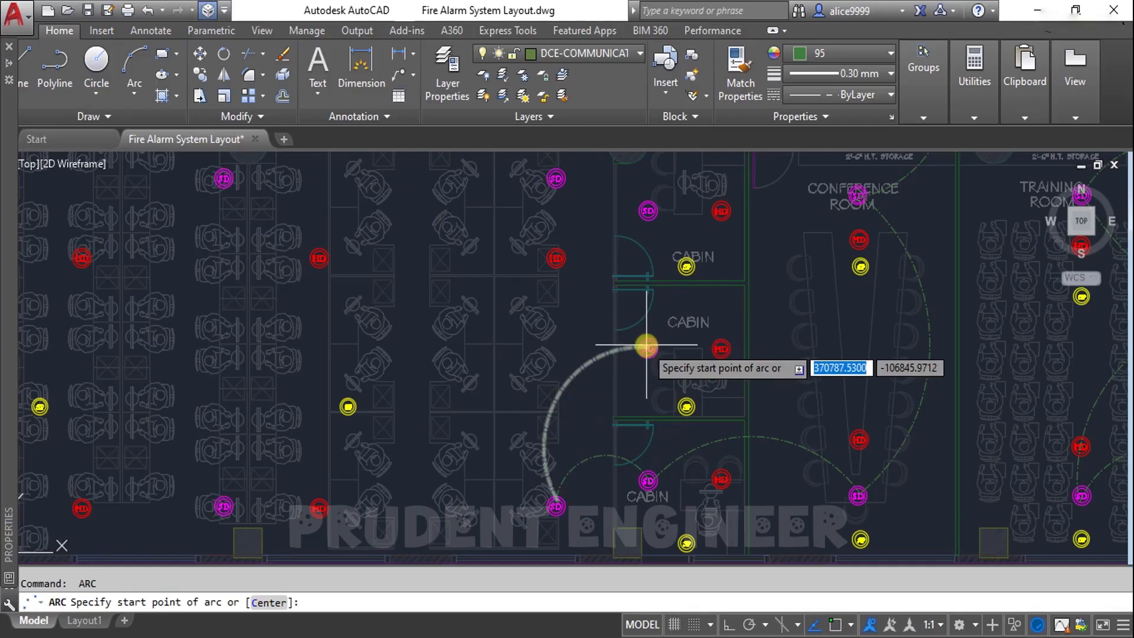
pyautogui.click(647, 347)
pyautogui.moveTo(644, 263); pyautogui.dragTo(635, 389, button='middle')
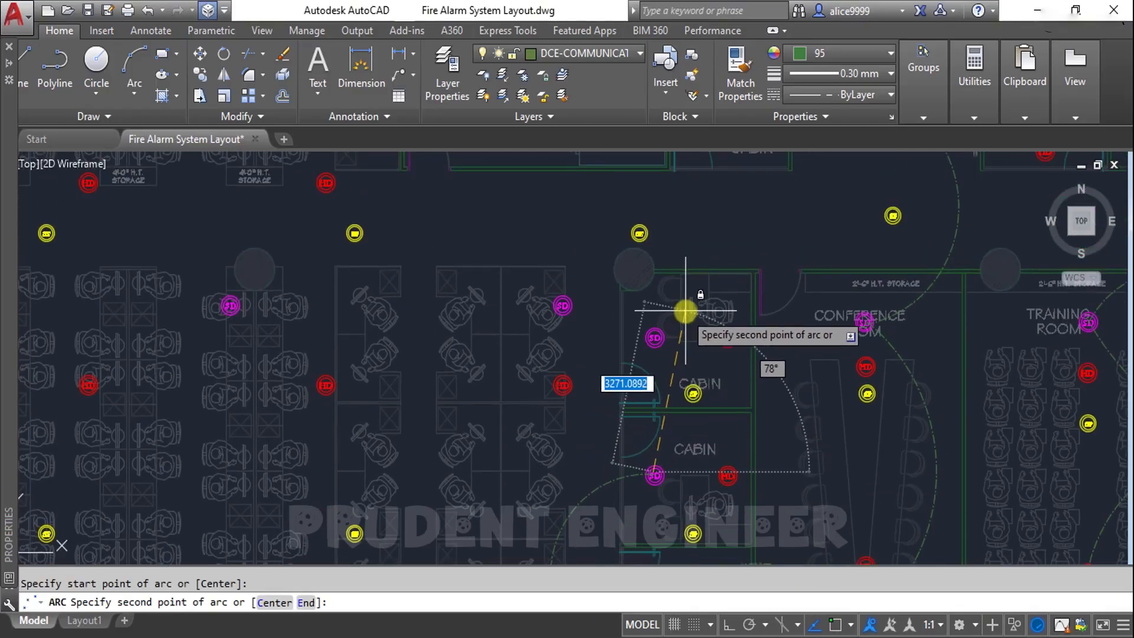
pyautogui.click(617, 387)
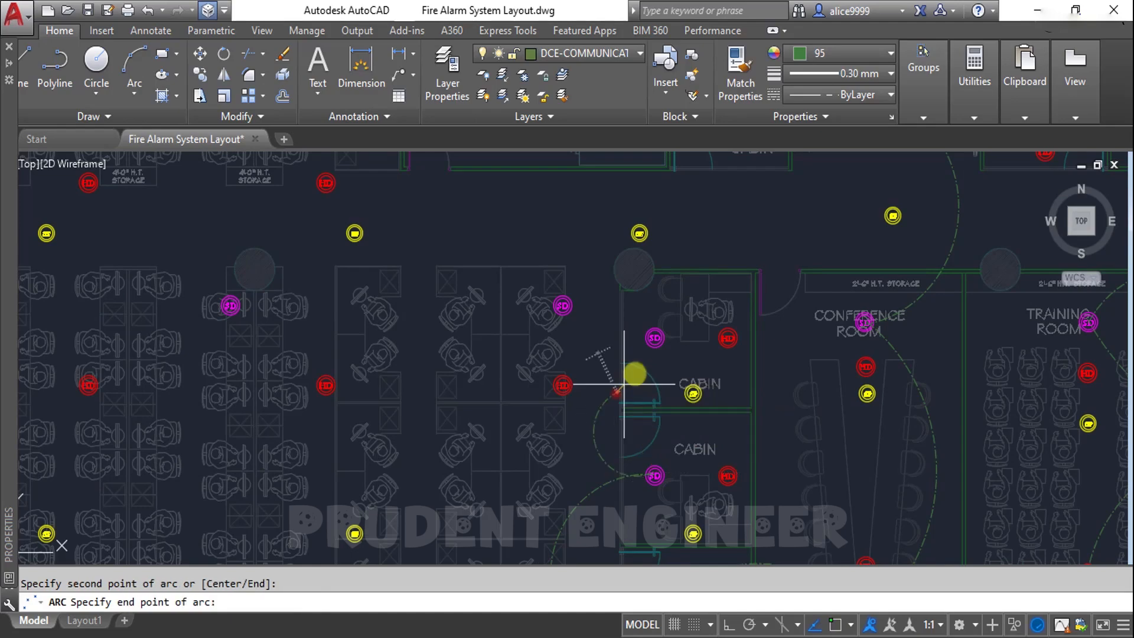
pyautogui.press('space')
pyautogui.click(654, 338)
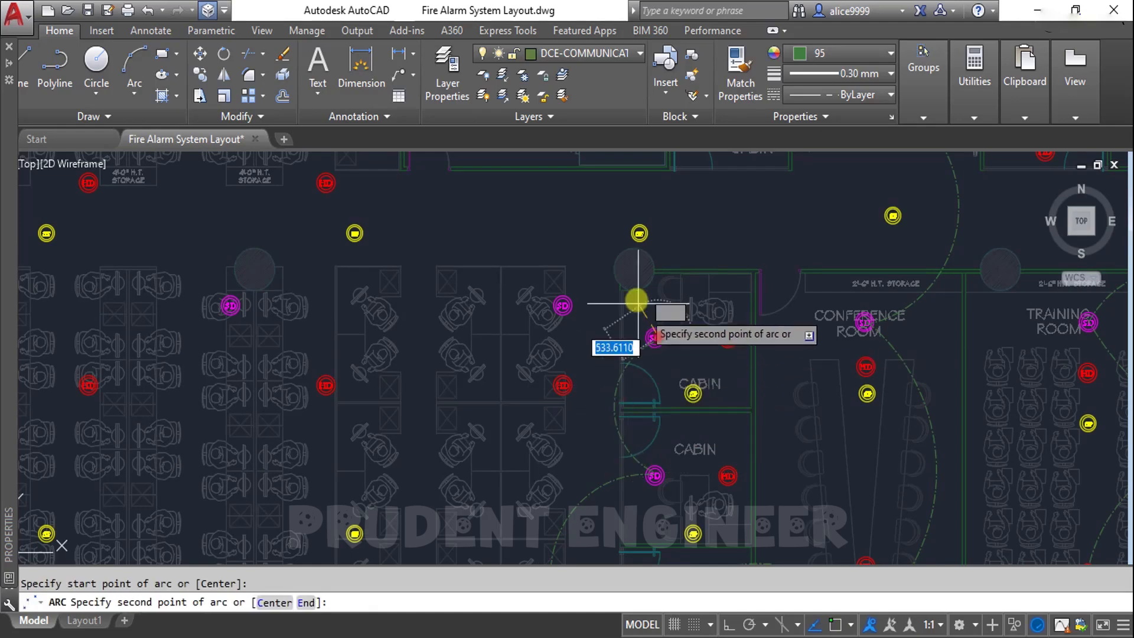
pyautogui.click(629, 288)
pyautogui.scroll(-3, 566, 378)
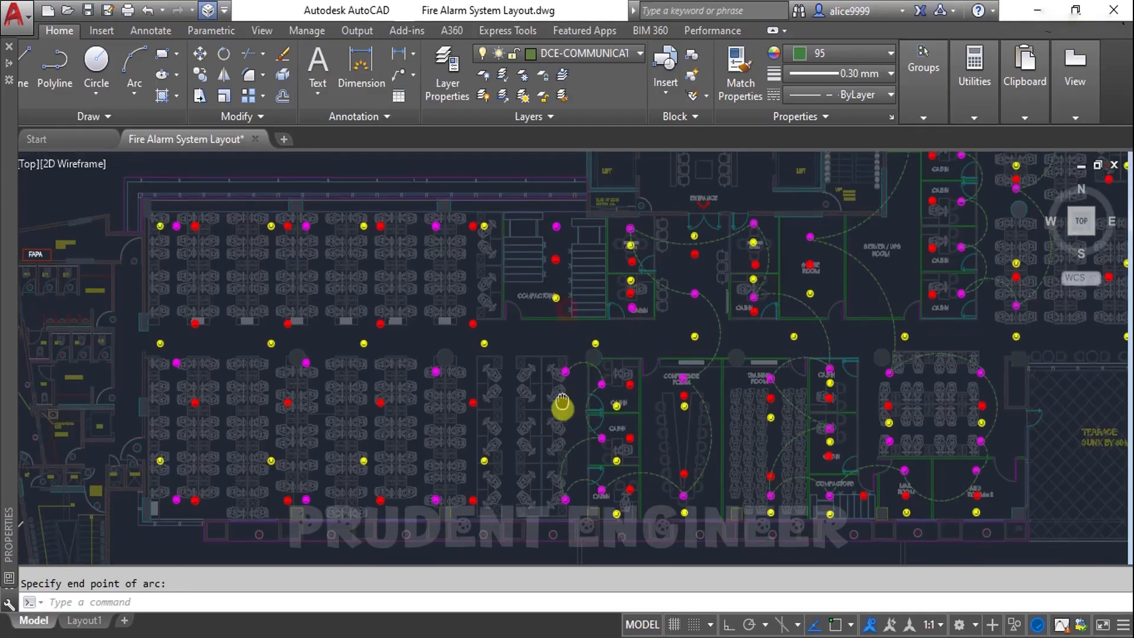
# Connect the workstation area's upper smoke detector to the upper one in the desk rows to its left with an arc bulging upward
pyautogui.scroll(3, 562, 396)
pyautogui.press('space')
pyautogui.click(565, 375)
pyautogui.scroll(-2, 552, 391)
pyautogui.scroll(-3, 526, 416)
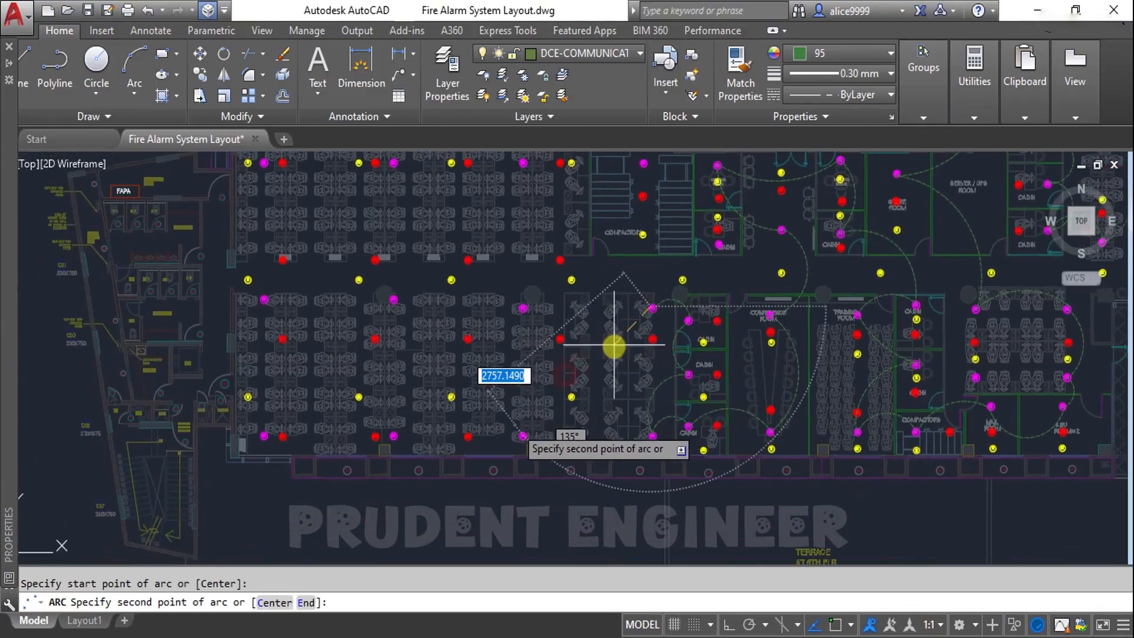
pyautogui.scroll(3, 613, 366)
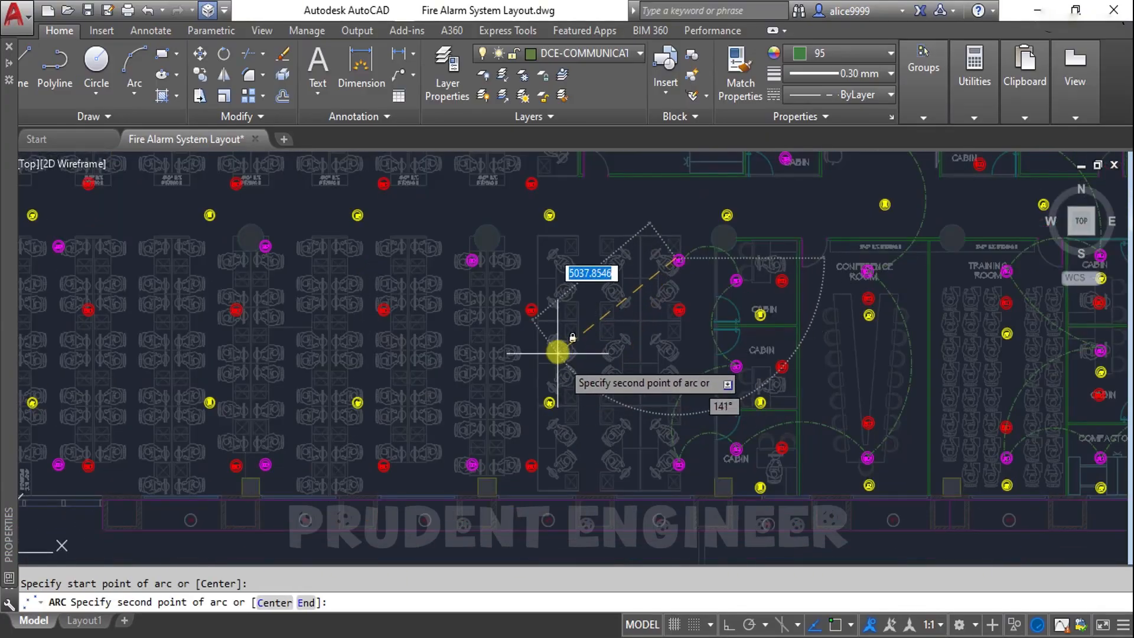
pyautogui.click(565, 229)
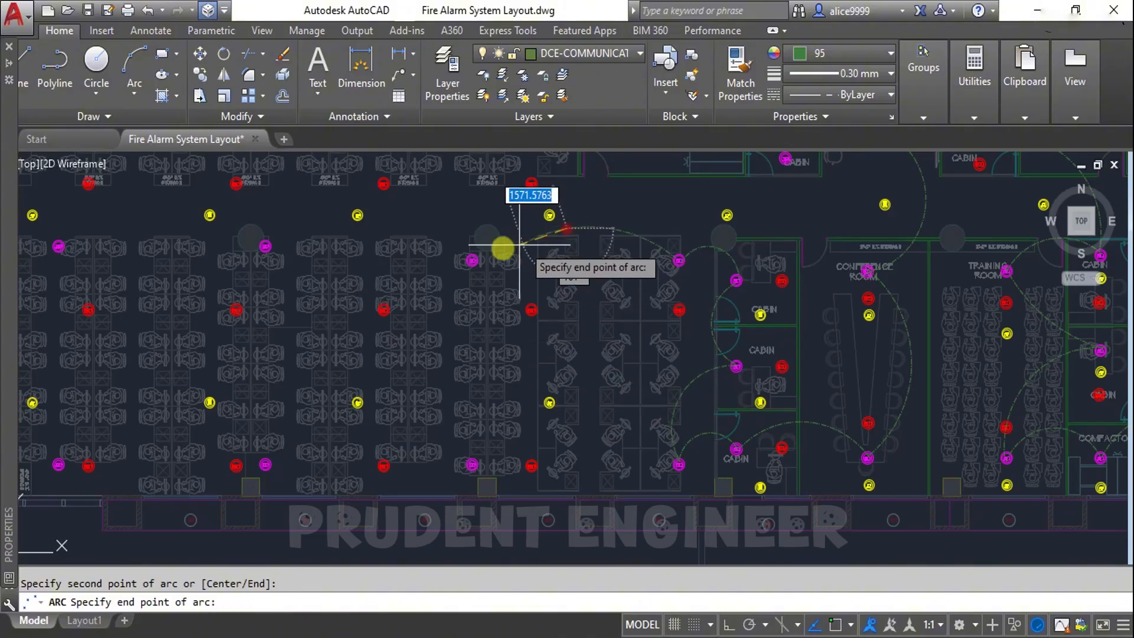
pyautogui.click(474, 259)
# Draw a cable arc bulging right between the upper and lower smoke detectors of the lower desk hall's right column
pyautogui.press('space')
pyautogui.click(474, 258)
pyautogui.click(512, 360)
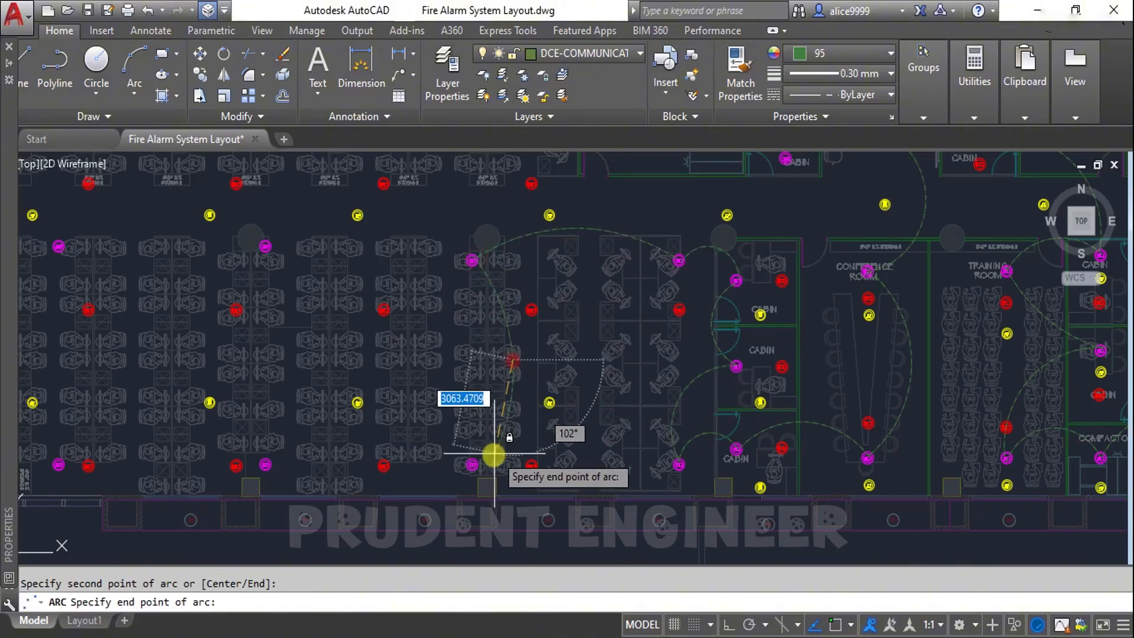
pyautogui.click(472, 465)
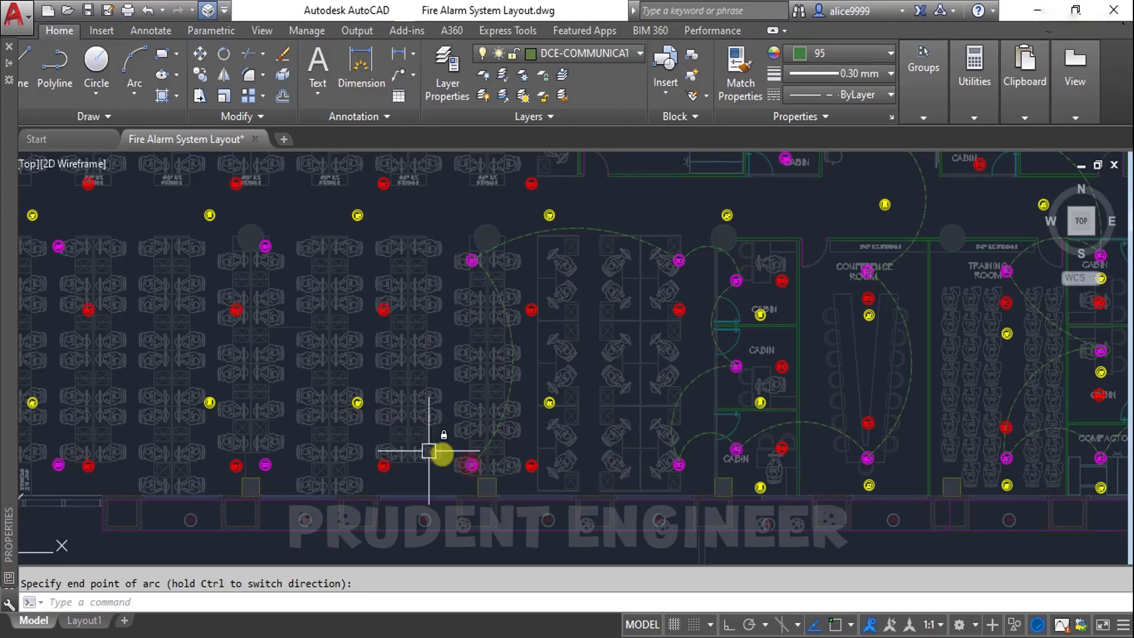
# Connect the lower smoke detectors of the lower desk hall's right and middle columns with a cable arc bulging upward
pyautogui.press('space')
pyautogui.scroll(3, 473, 463)
pyautogui.click(471, 465)
pyautogui.scroll(-5, 473, 463)
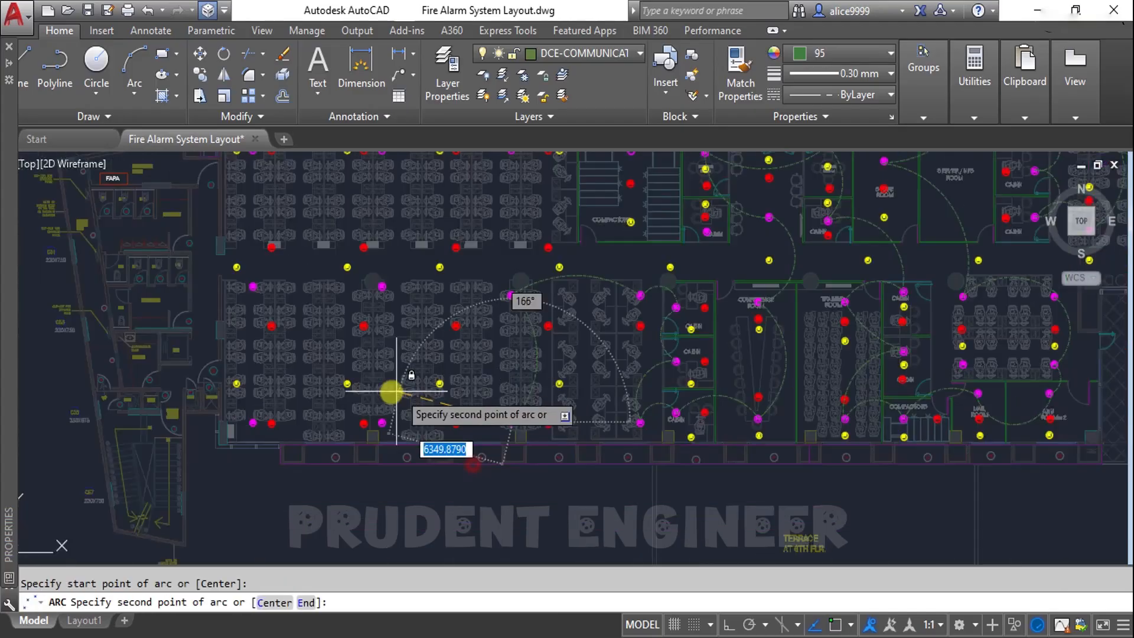
pyautogui.click(442, 393)
pyautogui.click(381, 423)
# Draw a cable arc bulging left from the lower to the upper smoke detector of the lower desk hall's middle column
pyautogui.moveTo(381, 423); pyautogui.dragTo(604, 488, button='middle')
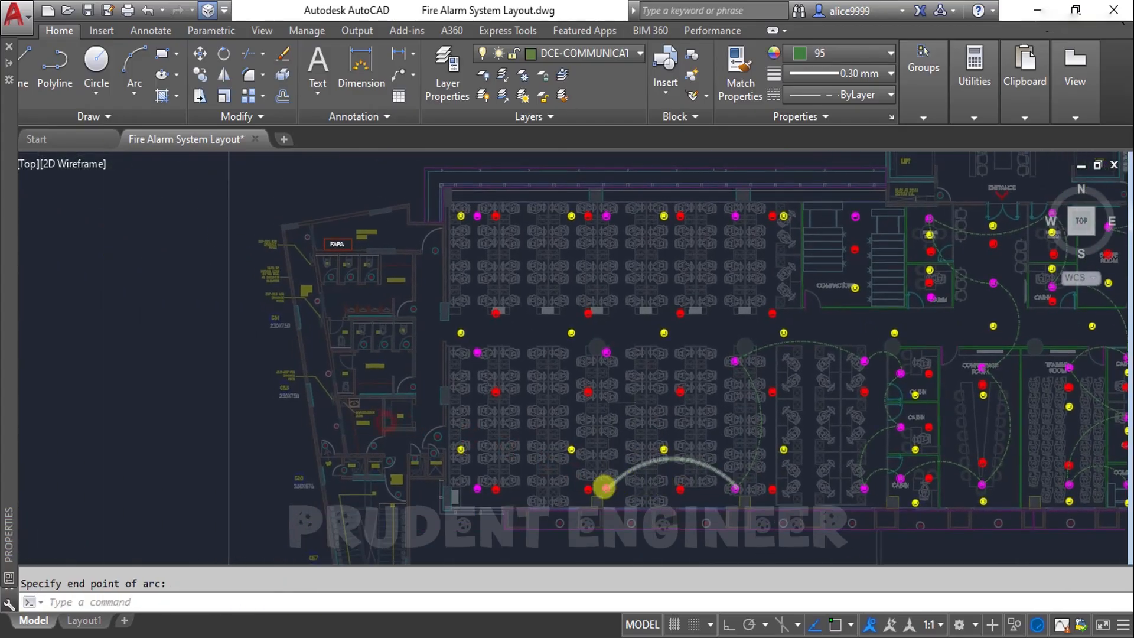
pyautogui.press('space')
pyautogui.scroll(3, 603, 488)
pyautogui.click(604, 488)
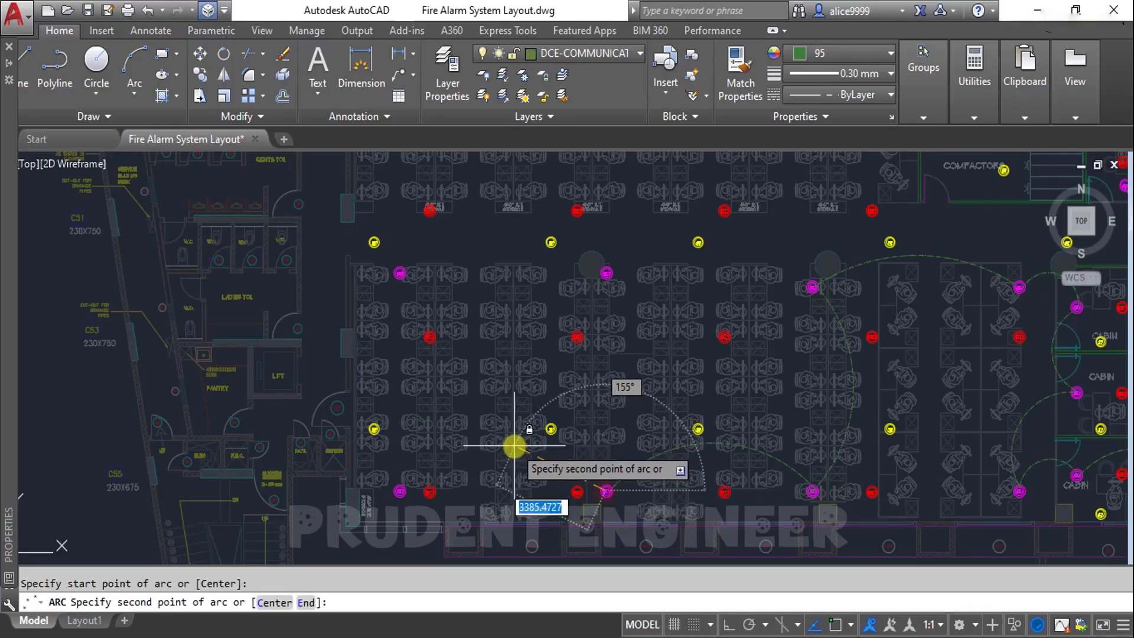
pyautogui.click(538, 384)
pyautogui.click(610, 279)
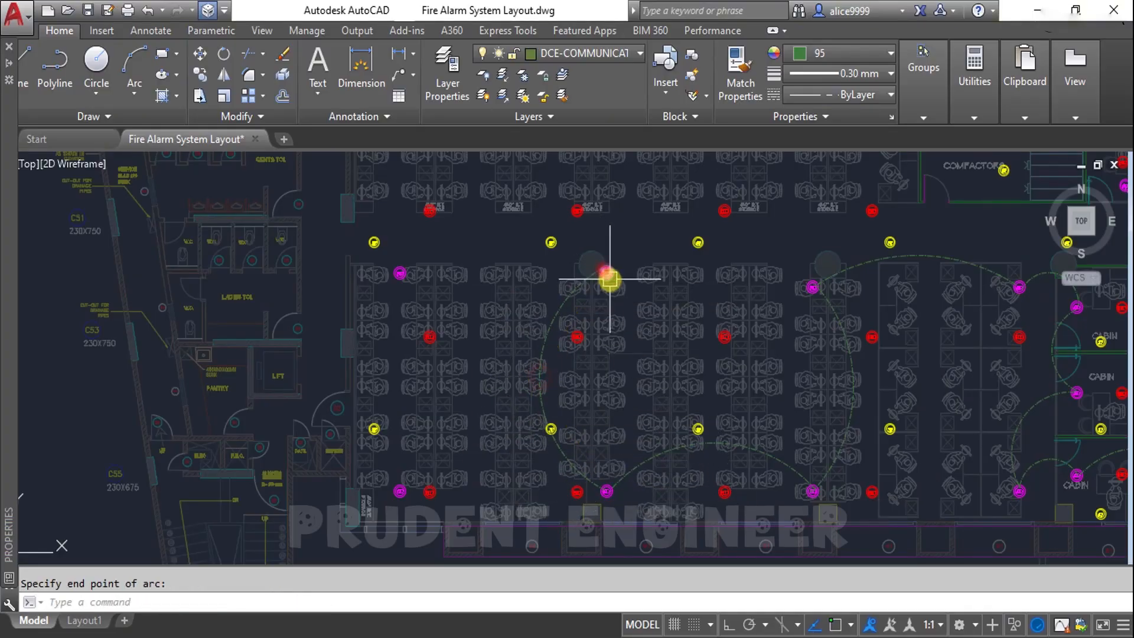
# Draw a cable arc across the corridor from the lower hall's upper middle smoke detector to the middle one in the upper desk hall, bulging right
pyautogui.press('space')
pyautogui.click(609, 276)
pyautogui.moveTo(609, 275); pyautogui.dragTo(637, 480, button='middle')
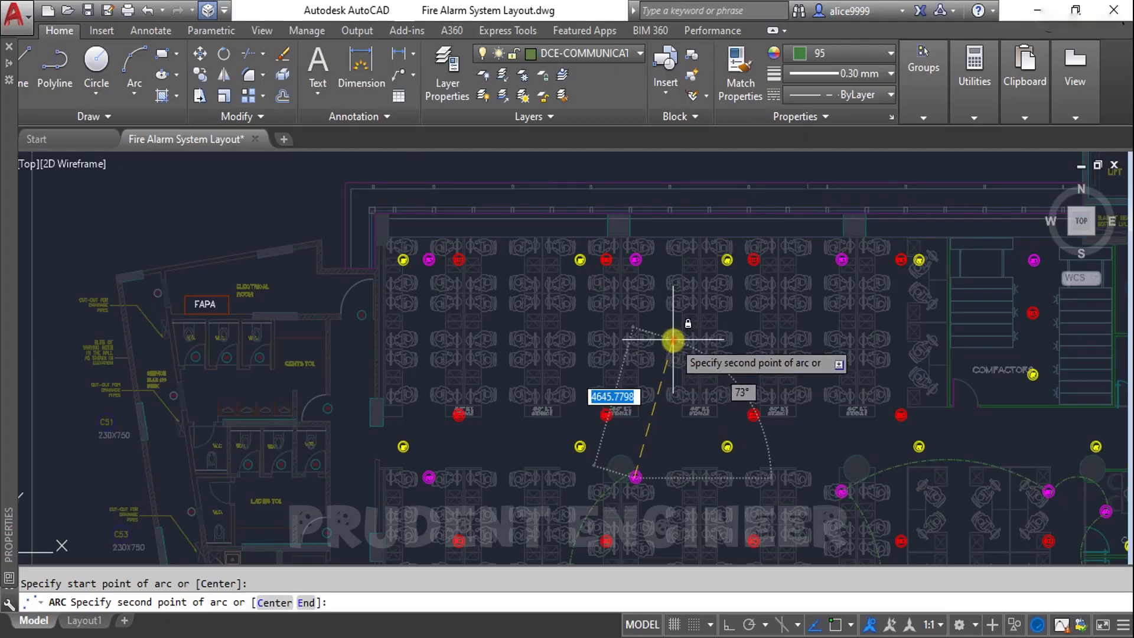
pyautogui.click(673, 340)
pyautogui.click(637, 257)
# Draw a downward-bulging cable arc leftward from the upper hall's middle smoke detector and stretch its end onto the leftmost smoke detector
pyautogui.press('space')
pyautogui.click(636, 258)
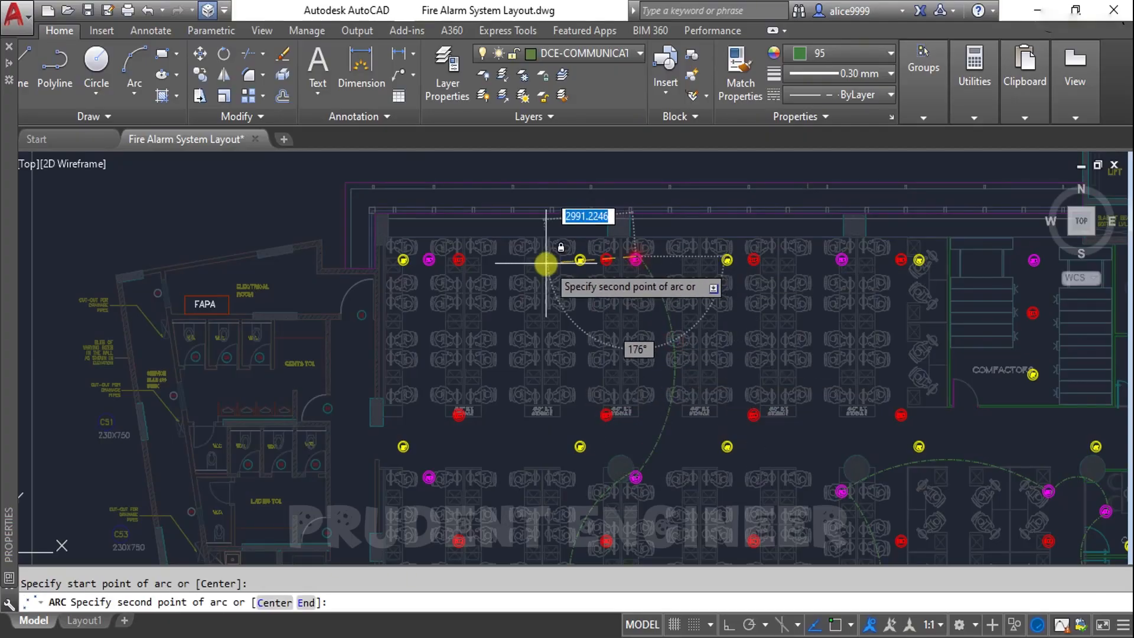
pyautogui.click(532, 281)
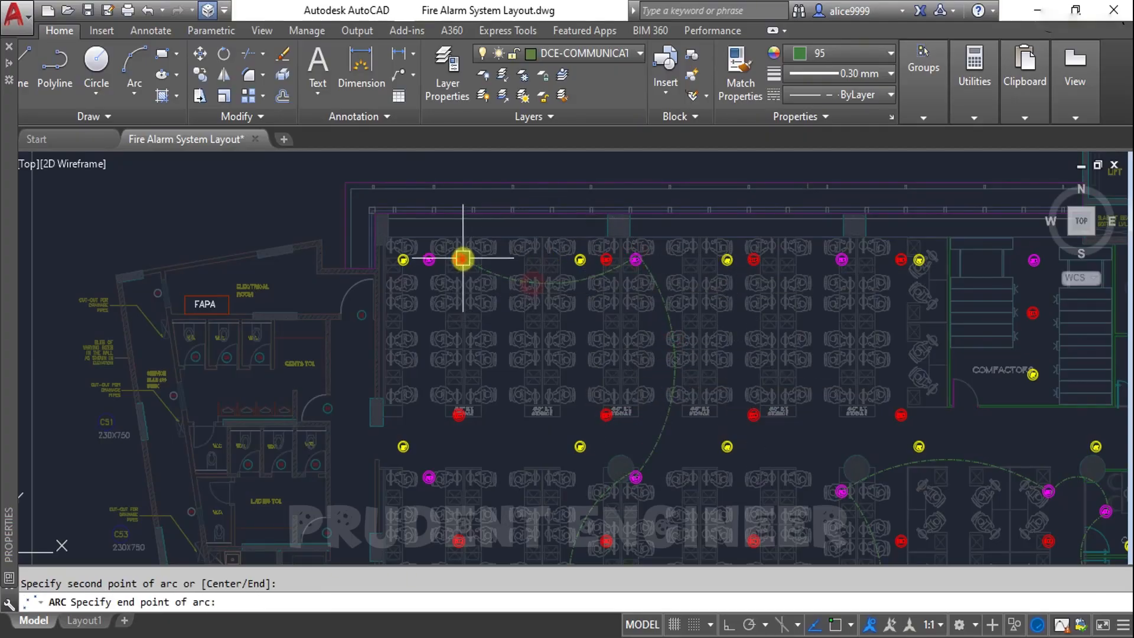
pyautogui.click(463, 259)
pyautogui.click(462, 258)
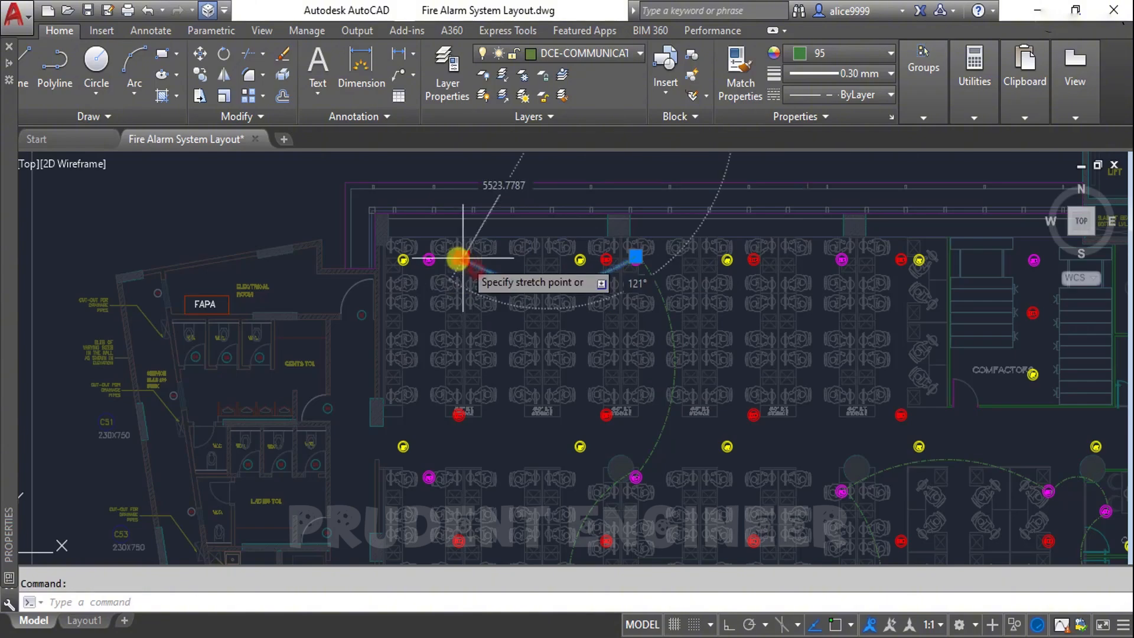
pyautogui.click(427, 259)
# Connect the upper hall's leftmost smoke detector across the corridor to the lower hall's upper-left one with an arc bulging right
pyautogui.press('space')
pyautogui.click(428, 258)
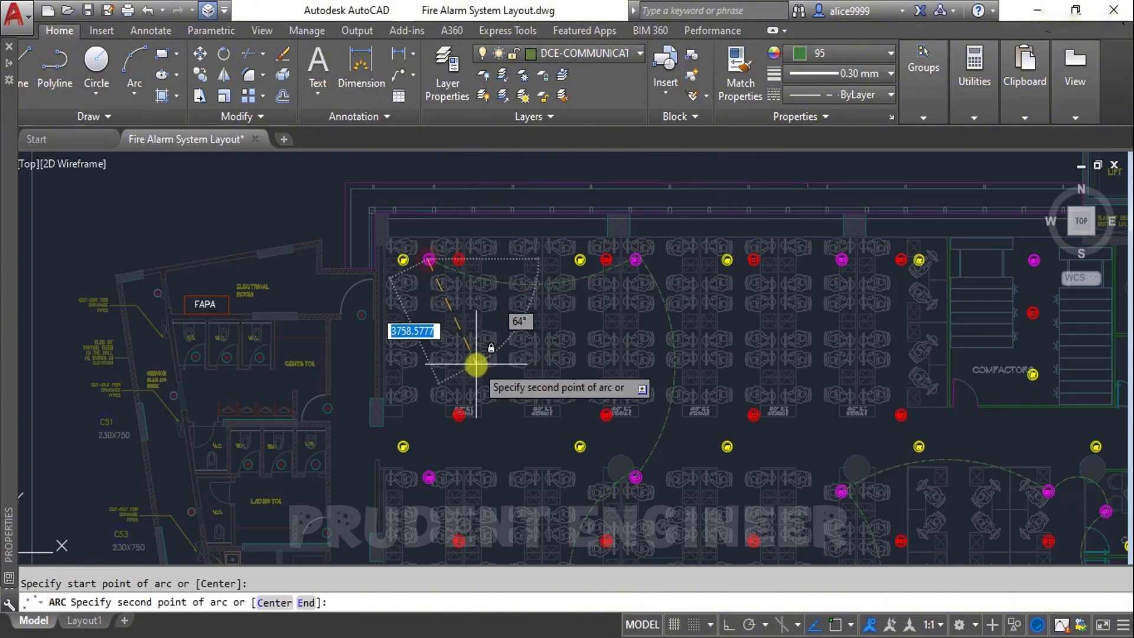
pyautogui.moveTo(476, 362); pyautogui.dragTo(593, 292, button='middle')
pyautogui.click(575, 284)
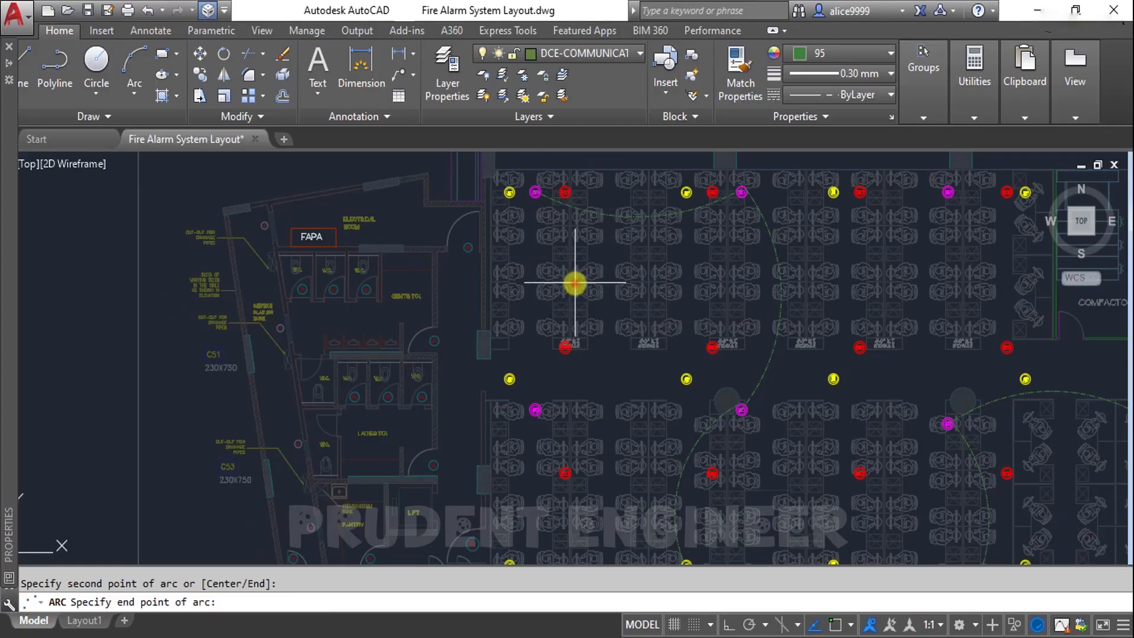
pyautogui.click(536, 410)
# Draw a cable arc bulging right from the lower desk hall's upper-left smoke detector down to its lower-left one
pyautogui.press('space')
pyautogui.click(536, 410)
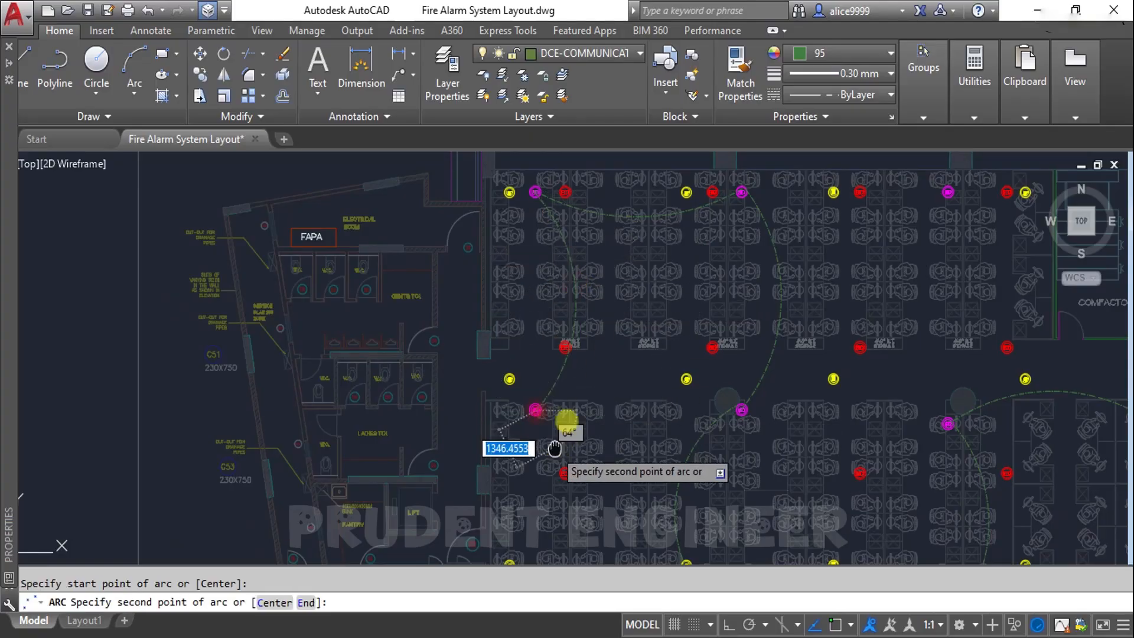
pyautogui.moveTo(557, 447); pyautogui.dragTo(600, 329, button='middle')
pyautogui.click(612, 367)
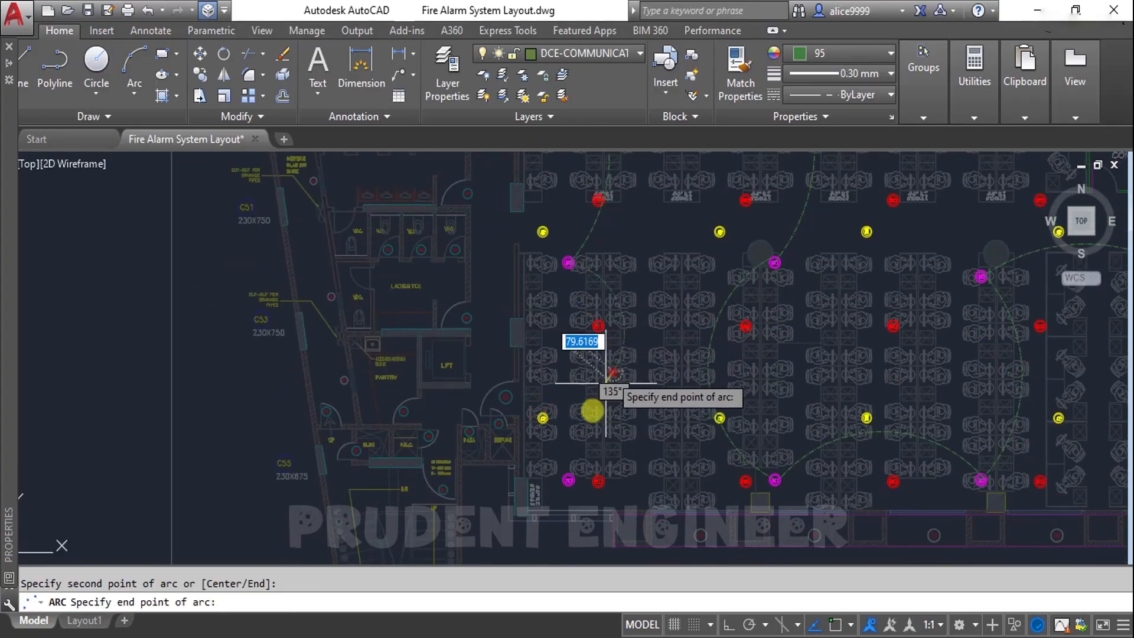
pyautogui.click(563, 482)
pyautogui.scroll(-3, 563, 482)
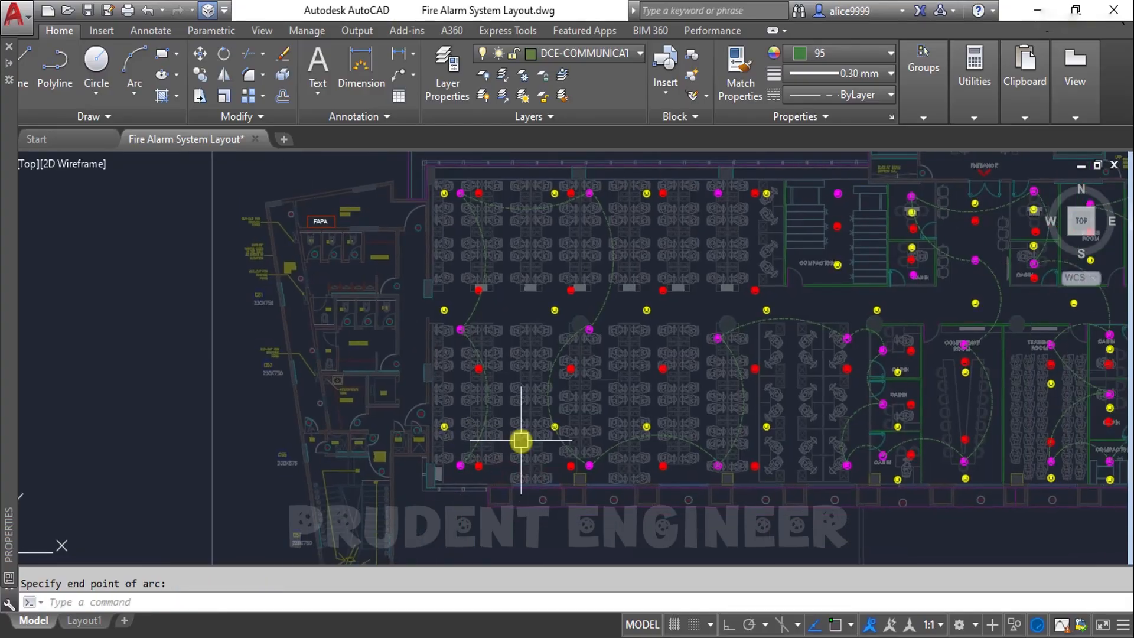
# Draw a cable arc bulging left from the lower-left smoke detector up to a free point in the passage beside the toilets
pyautogui.scroll(2, 467, 480)
pyautogui.press('space')
pyautogui.click(459, 461)
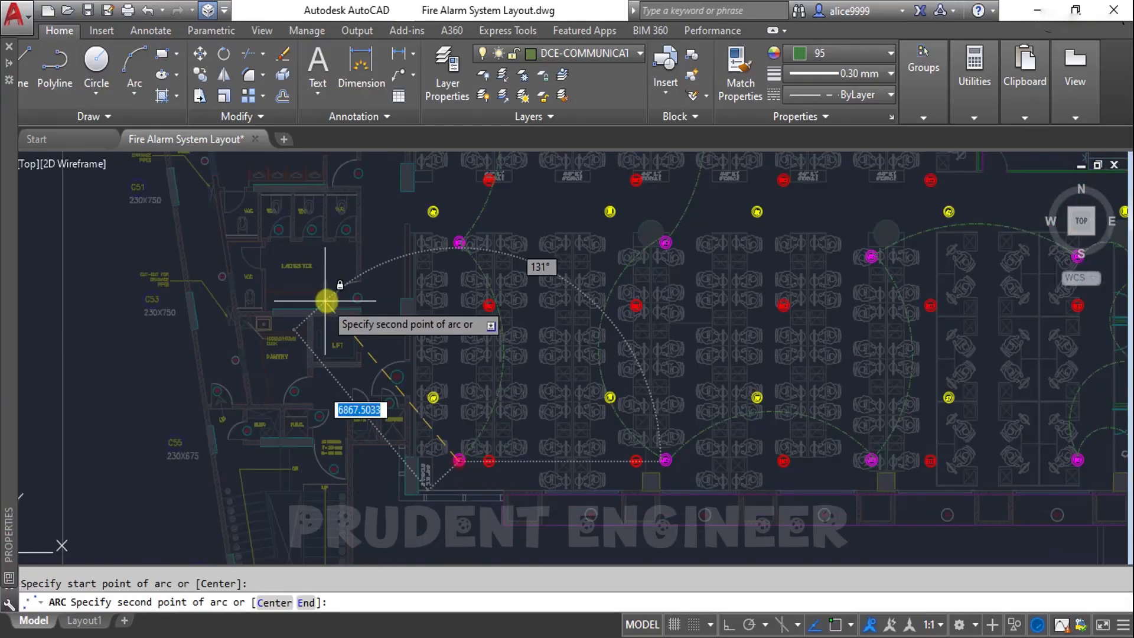
pyautogui.moveTo(324, 299); pyautogui.dragTo(442, 454, button='middle')
pyautogui.click(446, 413)
pyautogui.click(451, 278)
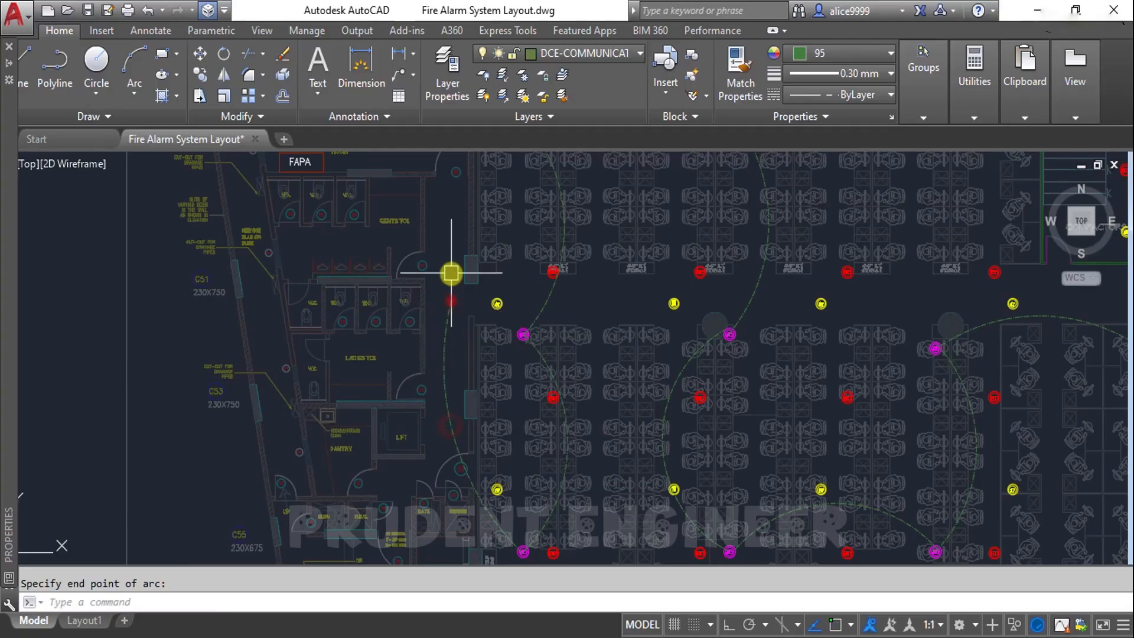
# Continue the cable with an arc bulging right from its free end up the passage into the electrical room, ending with object snap off
pyautogui.press('space')
pyautogui.press('F3')
pyautogui.click(455, 304)
pyautogui.scroll(3, 472, 325)
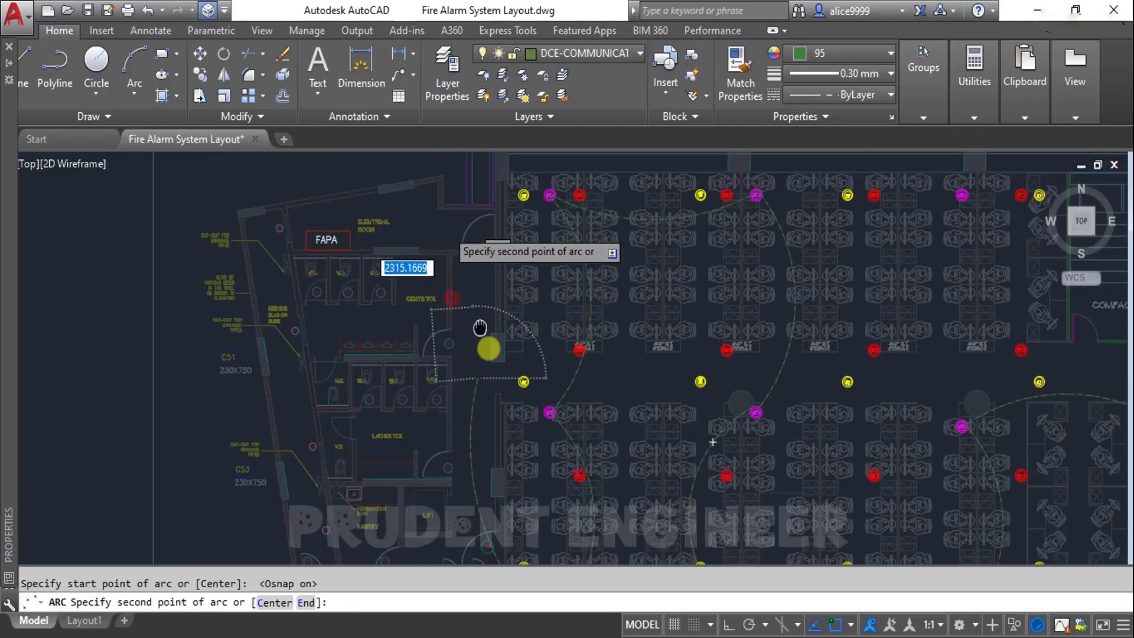
pyautogui.click(467, 233)
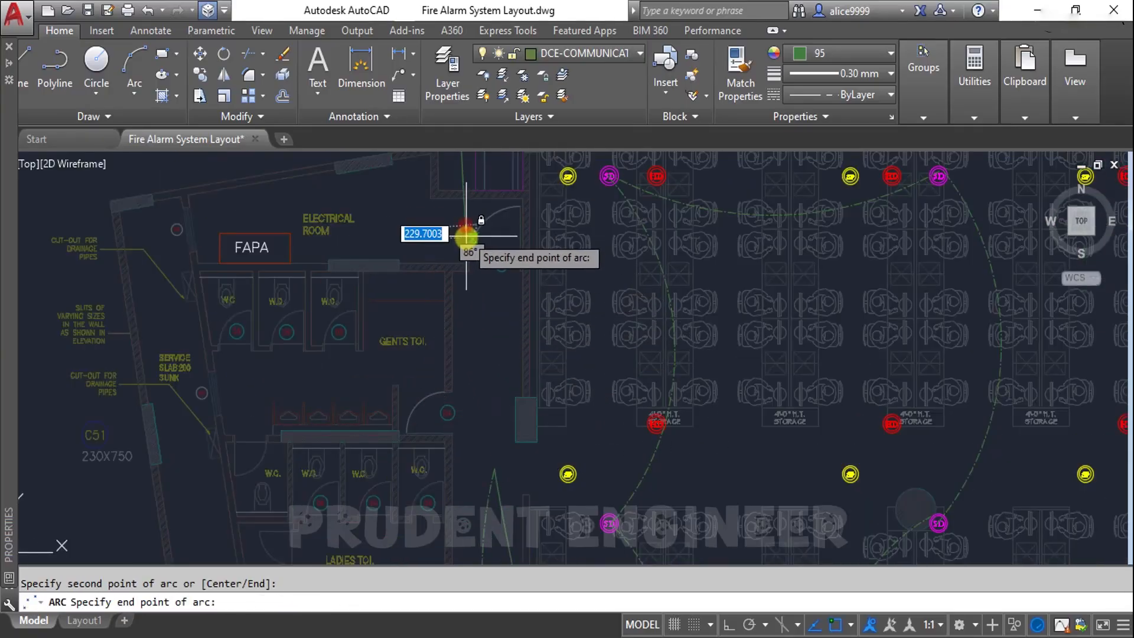
pyautogui.press('F3')
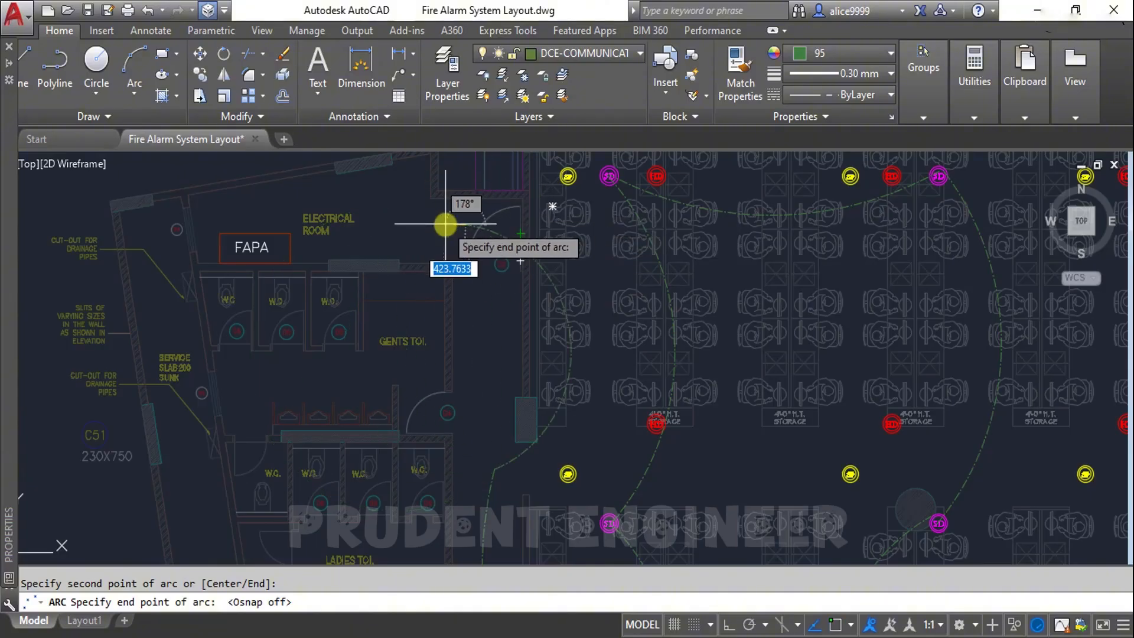
pyautogui.click(460, 217)
pyautogui.scroll(3, 514, 425)
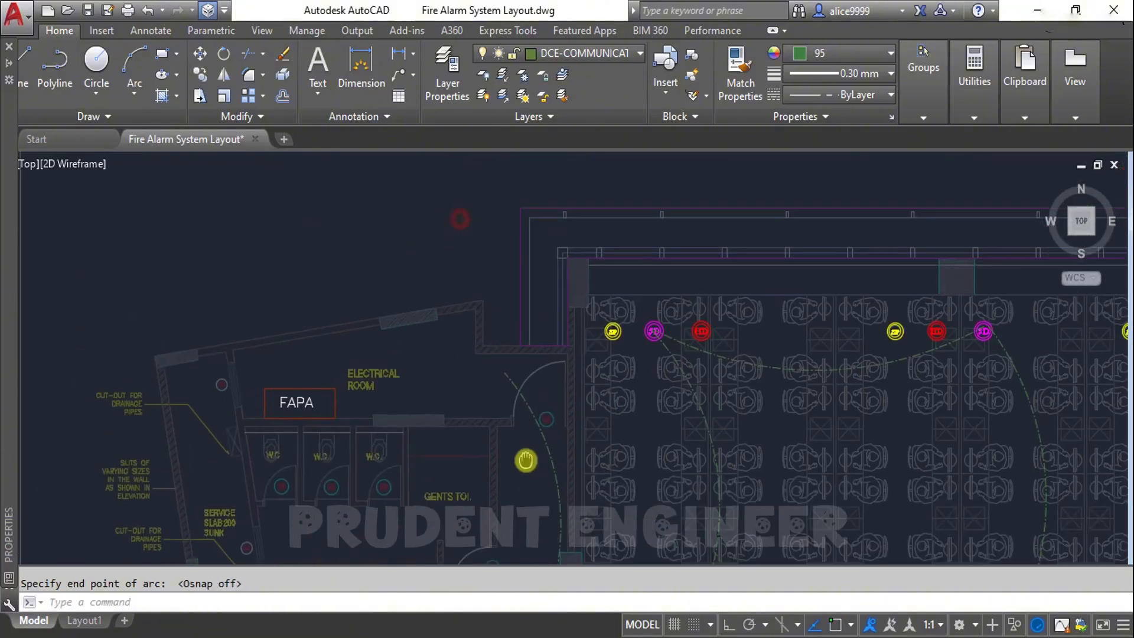
# Draw an upward-bulging cable arc through the electrical room to the FAPA panel and save the drawing
pyautogui.press('Return')
pyautogui.click(507, 341)
pyautogui.click(357, 341)
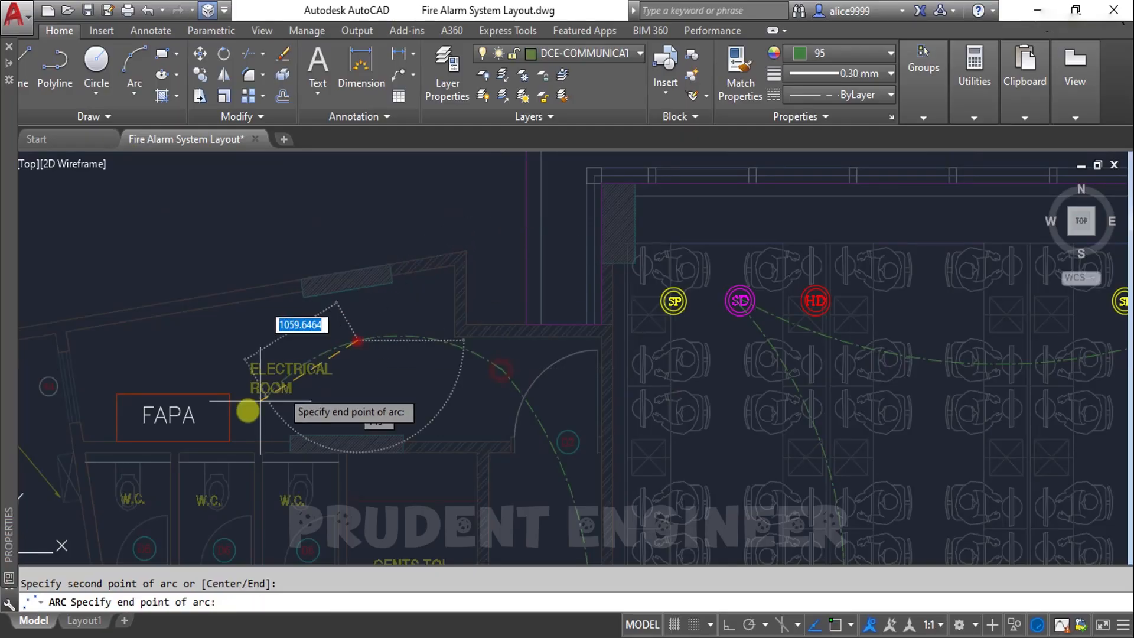
pyautogui.press('Escape')
pyautogui.scroll(-6, 552, 426)
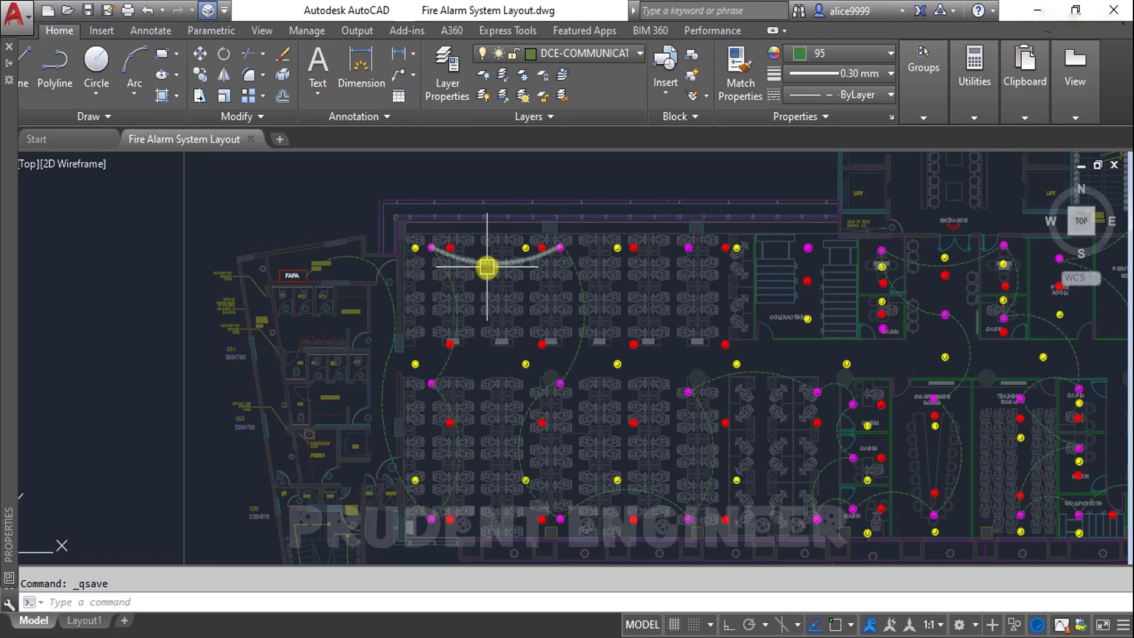
# Isolate the layers of the upper hall's cable arc and smoke detector with LAYISO
pyautogui.moveTo(488, 267)
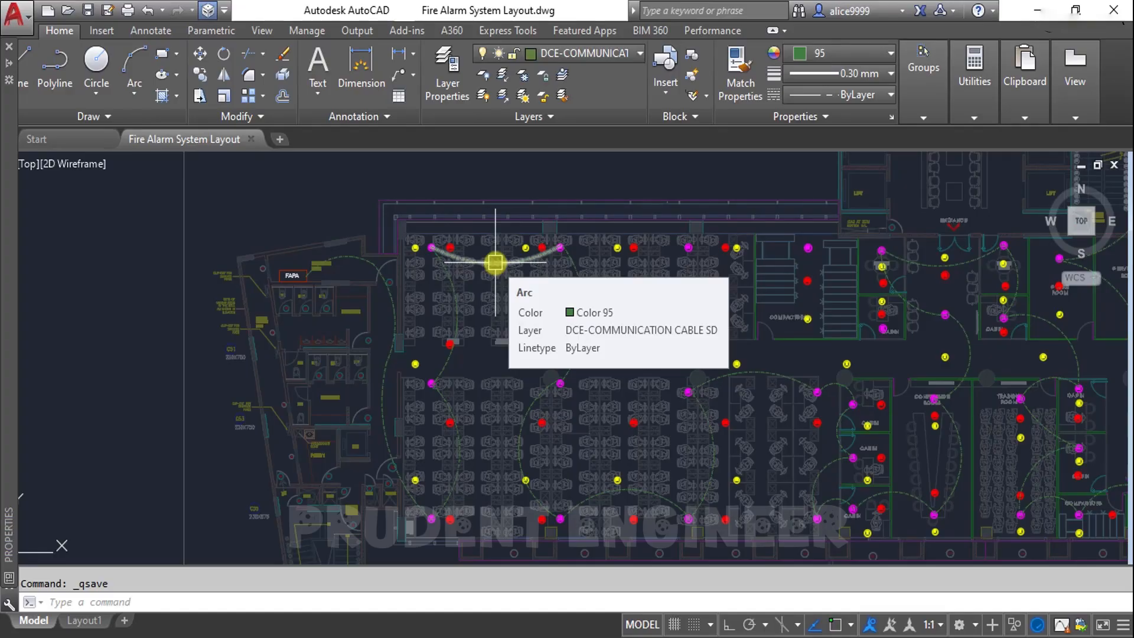
pyautogui.write('LAYISO')
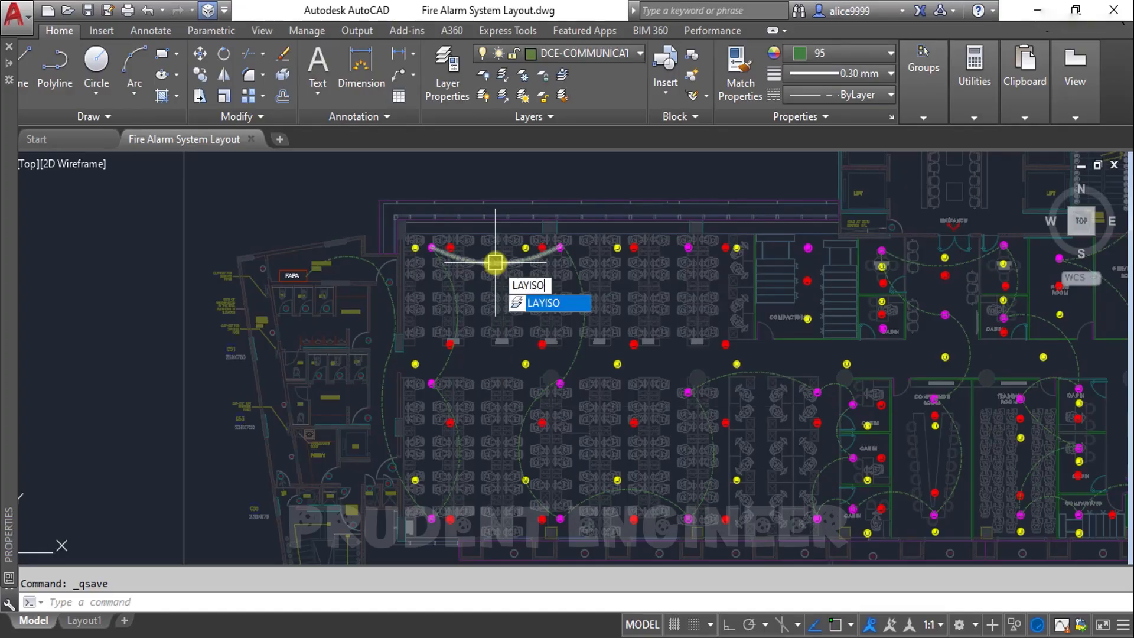
pyautogui.press('Return')
pyautogui.scroll(4, 496, 262)
pyautogui.click(508, 261)
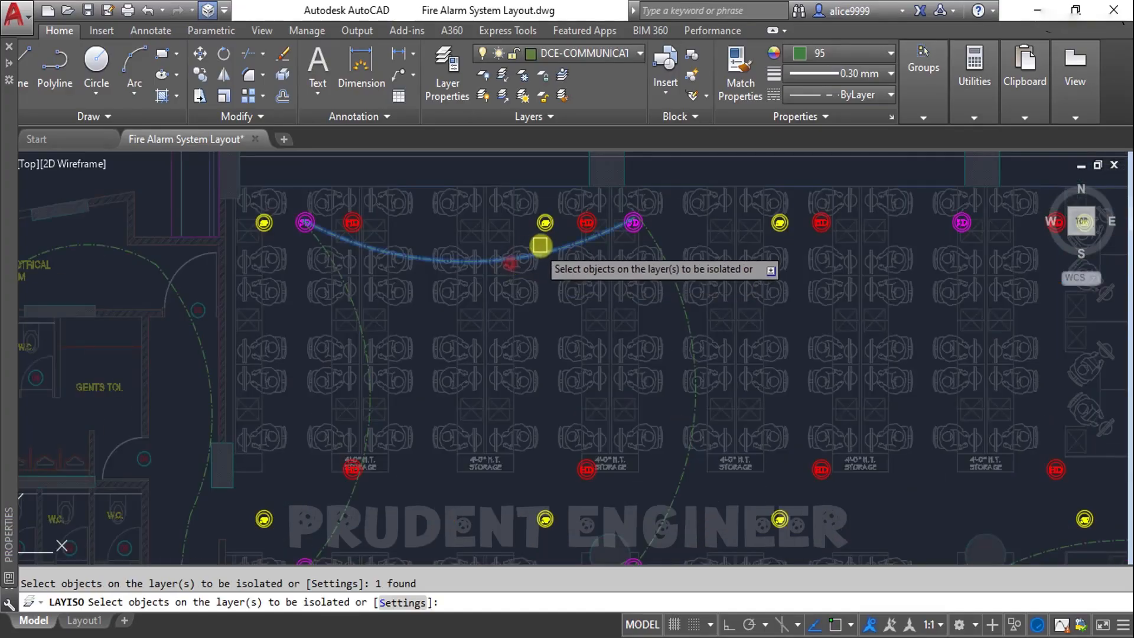
pyautogui.scroll(3, 634, 230)
pyautogui.click(627, 223)
pyautogui.press('Return')
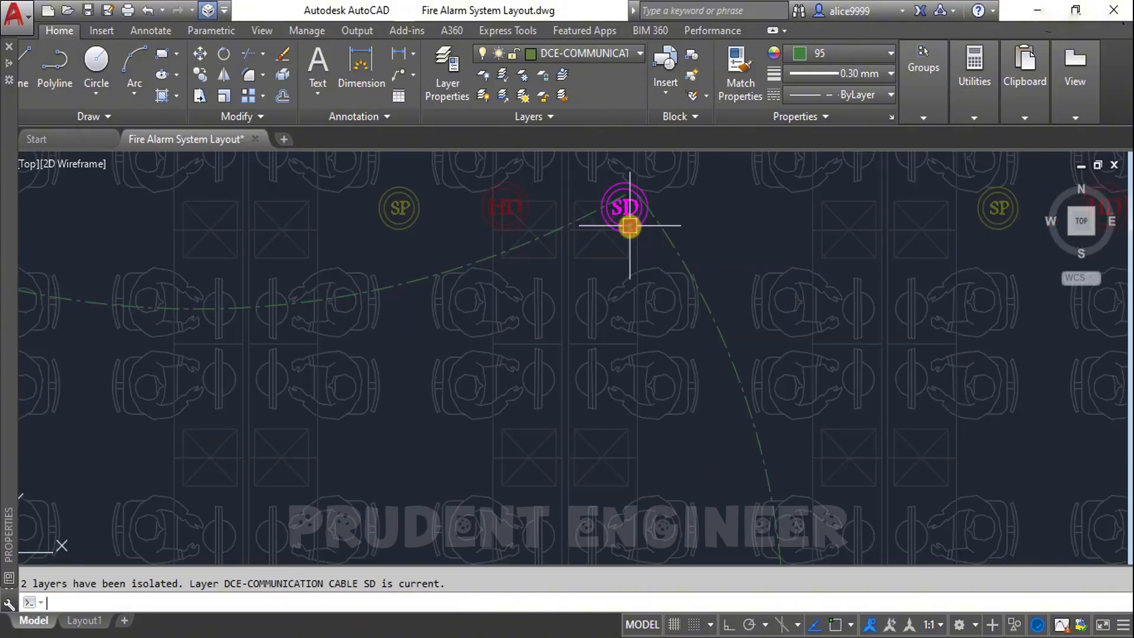
pyautogui.scroll(-6, 550, 306)
pyautogui.moveTo(643, 360); pyautogui.dragTo(572, 309, button='middle')
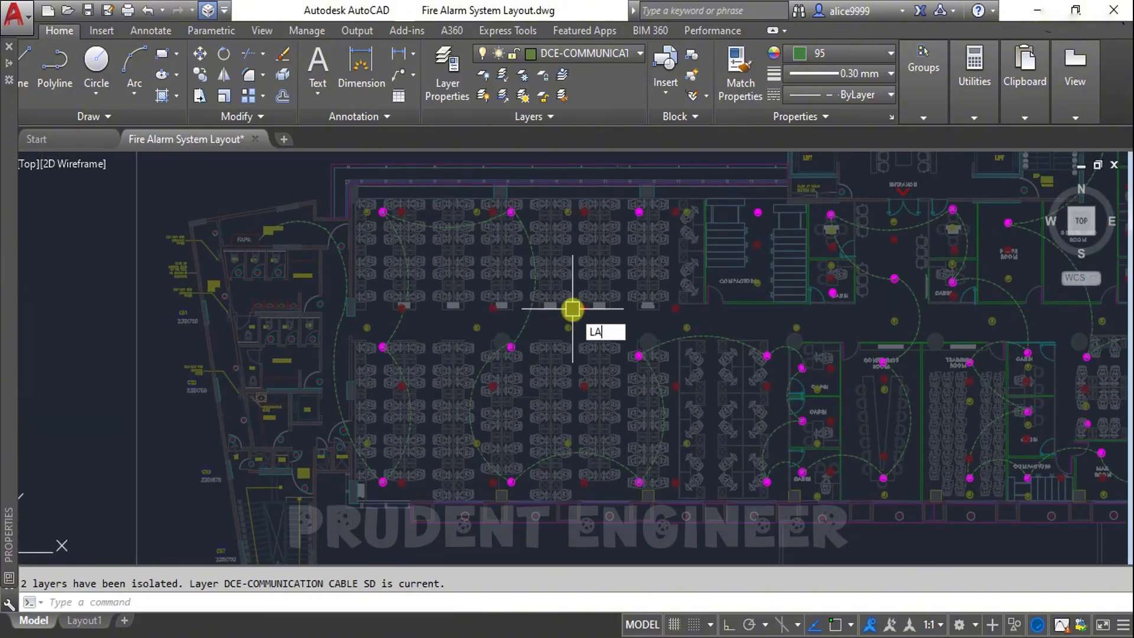
pyautogui.write('LA')
pyautogui.press('Return')
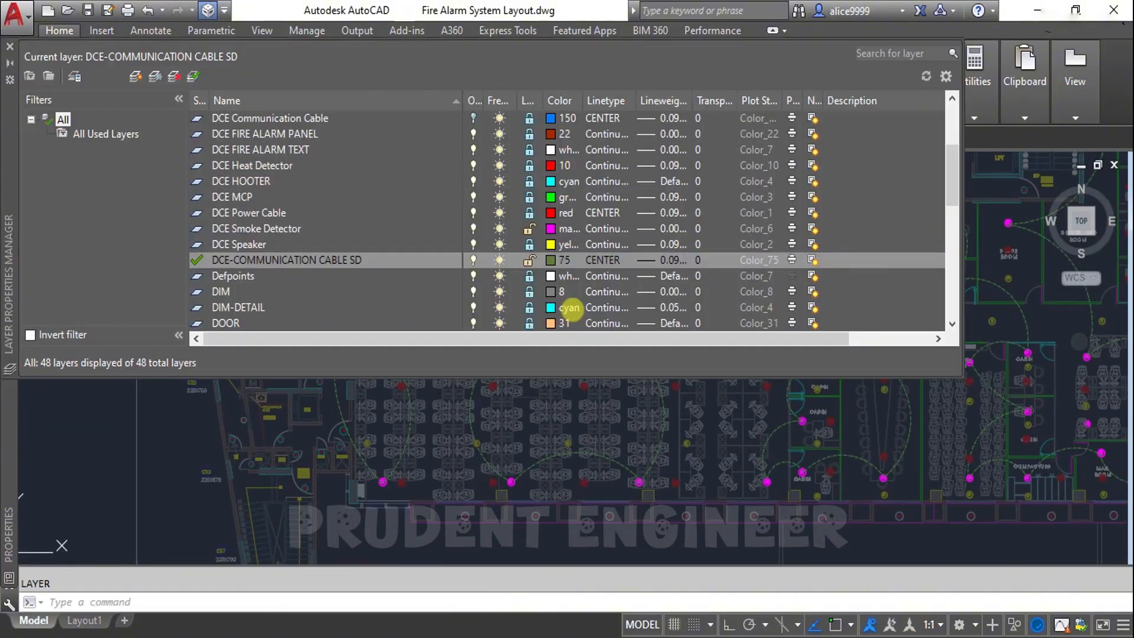
pyautogui.click(9, 46)
# In the layer settings, set layers that are not isolated to Off instead of Lock and fade
pyautogui.moveTo(343, 266)
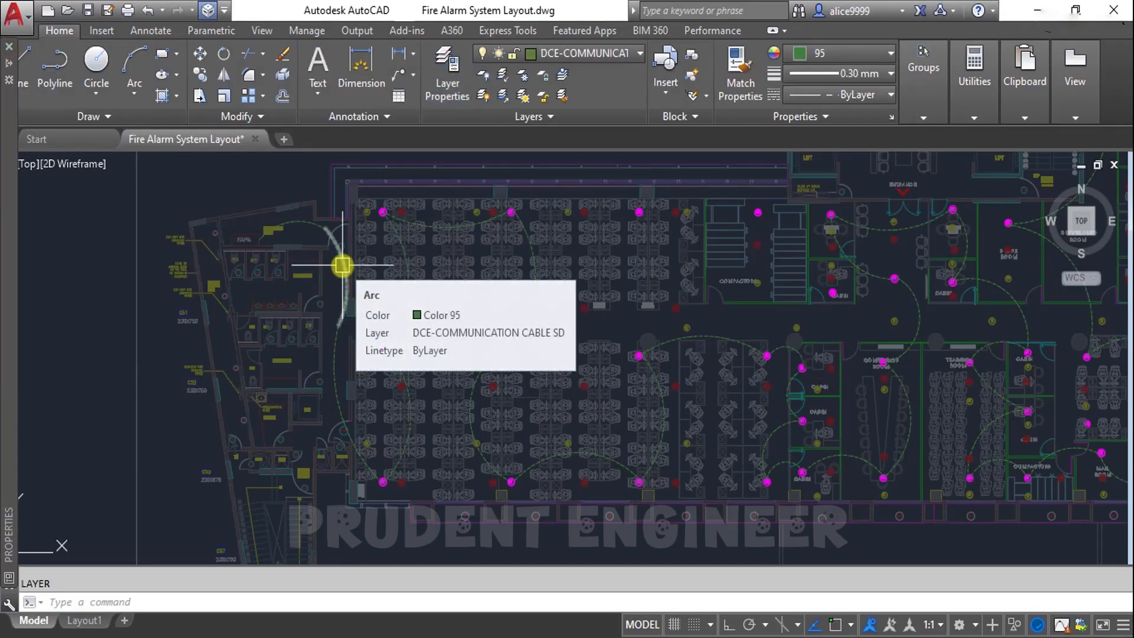
pyautogui.write('LA')
pyautogui.press('Return')
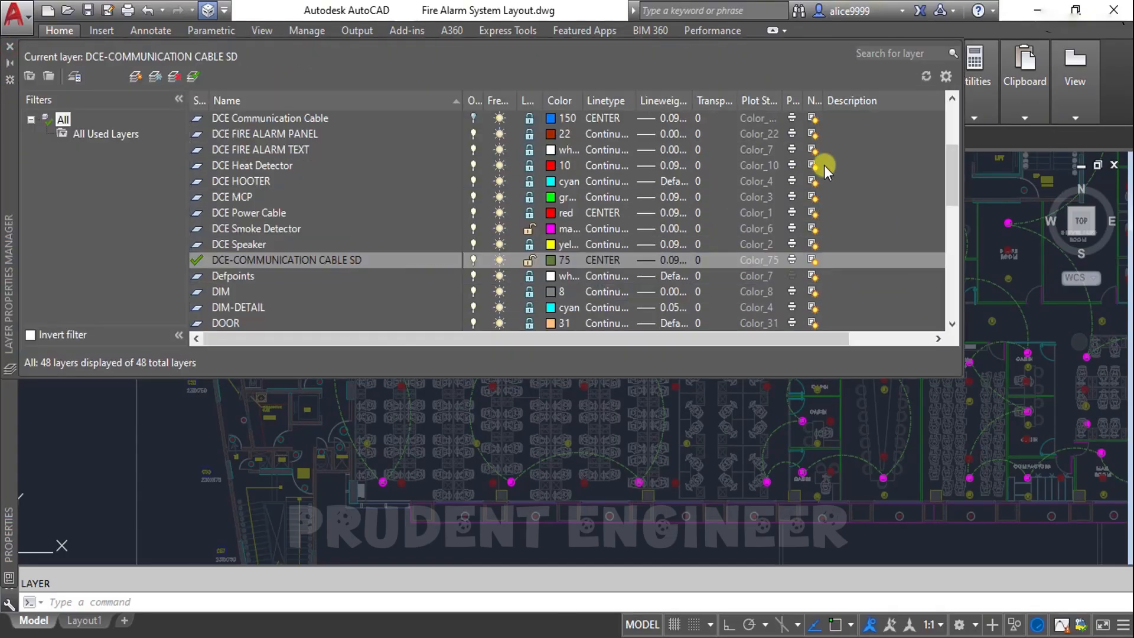
pyautogui.click(945, 76)
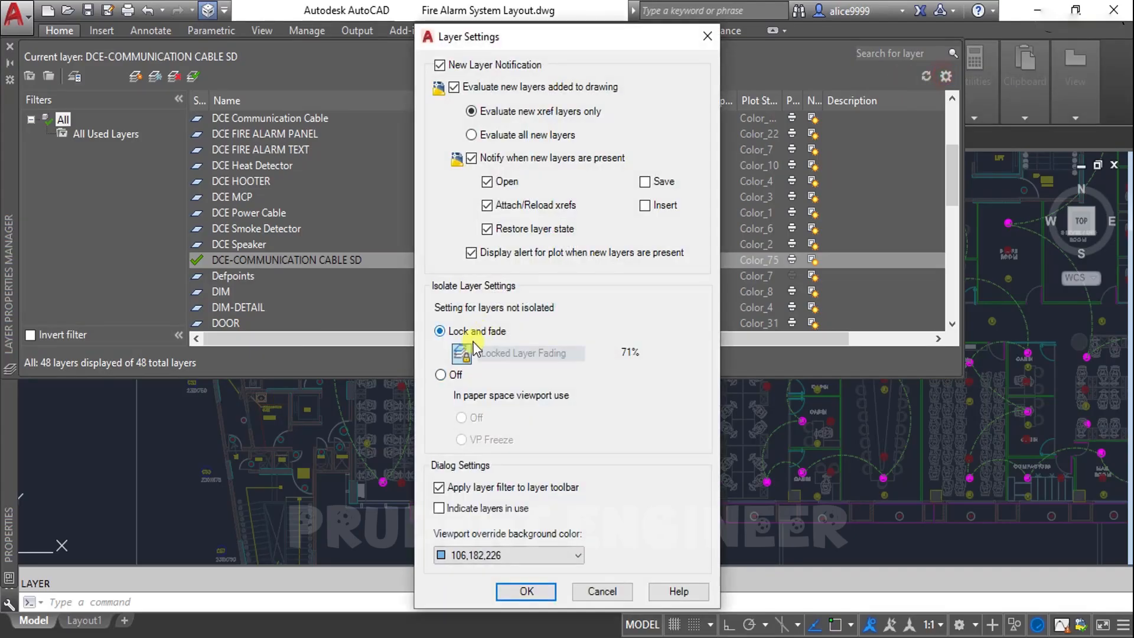
pyautogui.click(526, 592)
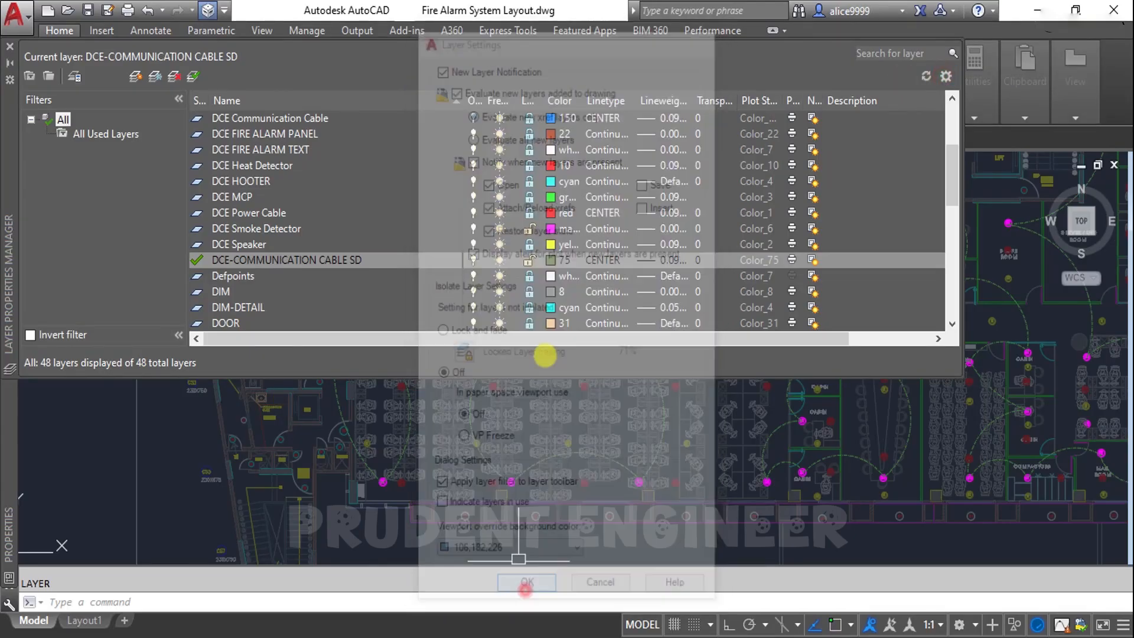
pyautogui.click(9, 47)
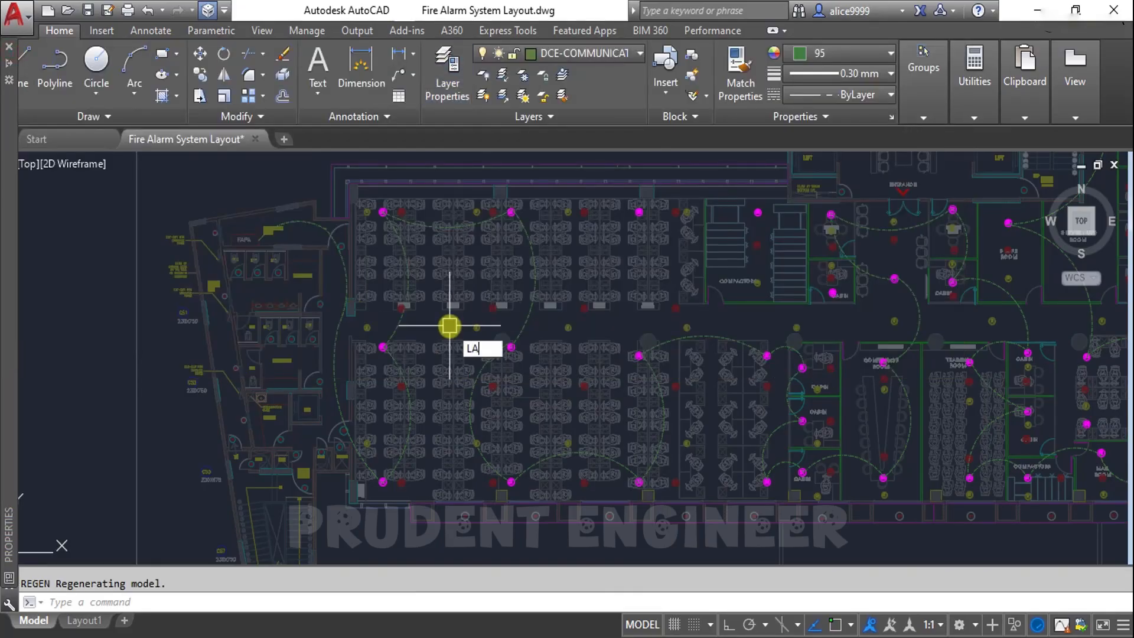
# Isolate the communication cable and smoke detector layers with LAYISO so that all other layers are hidden
pyautogui.press('Escape')
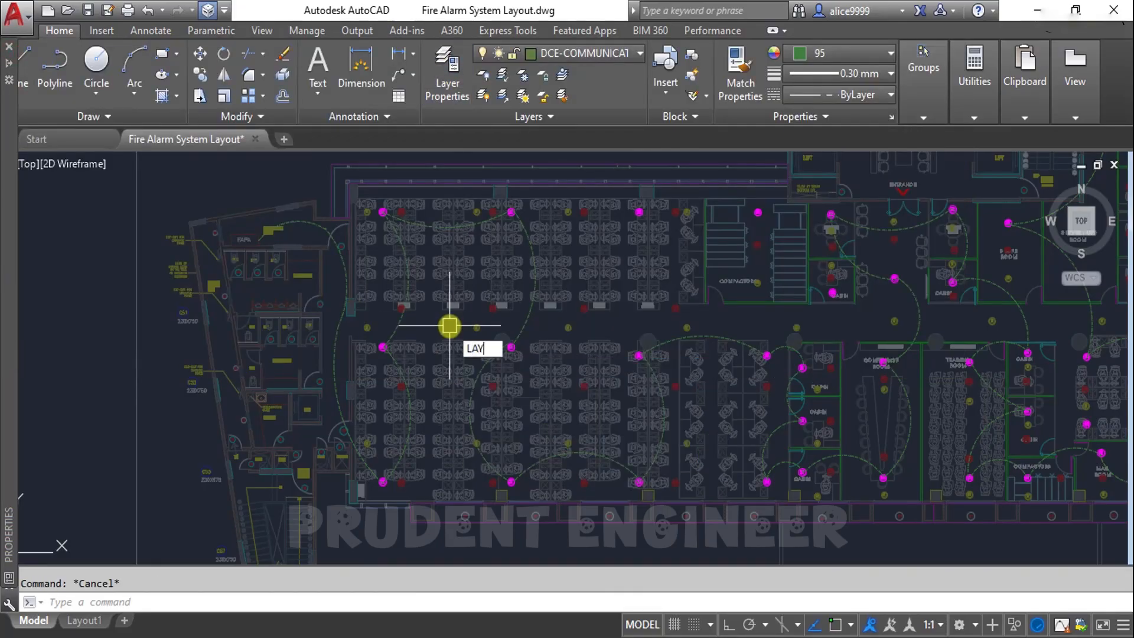
pyautogui.write('LAYISO')
pyautogui.press('Return')
pyautogui.scroll(4, 379, 304)
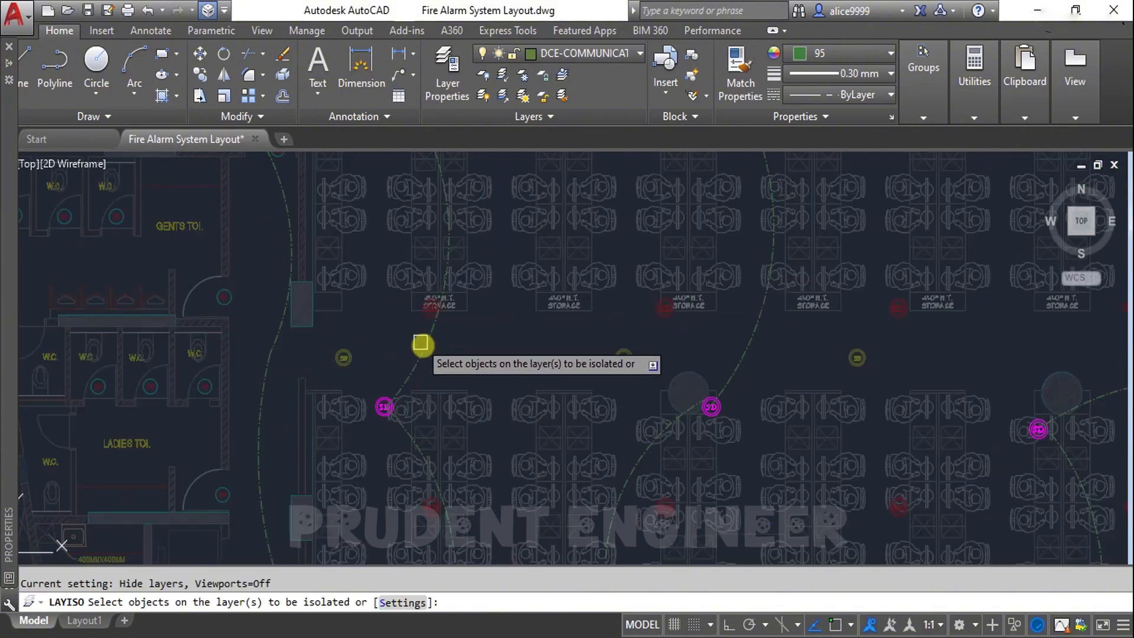
pyautogui.click(402, 402)
pyautogui.click(375, 397)
pyautogui.press('Return')
# Examine the isolated cable run across the whole floor for smoke detectors that are left unconnected
pyautogui.scroll(-5, 499, 363)
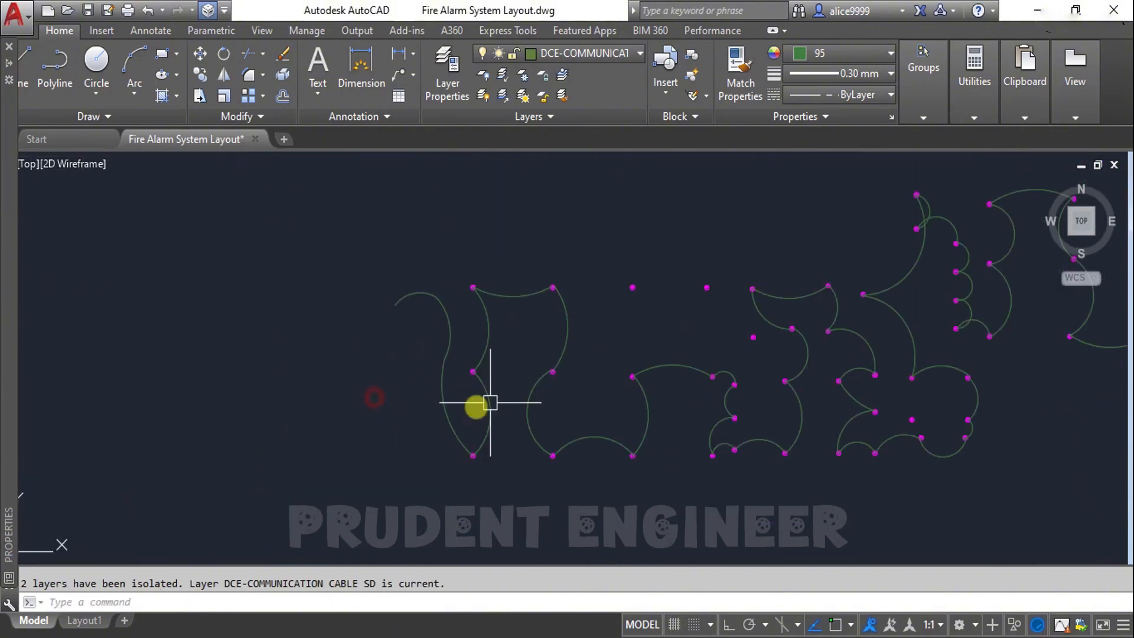
pyautogui.moveTo(762, 397); pyautogui.dragTo(457, 403, button='middle')
pyautogui.moveTo(863, 348); pyautogui.dragTo(618, 350, button='middle')
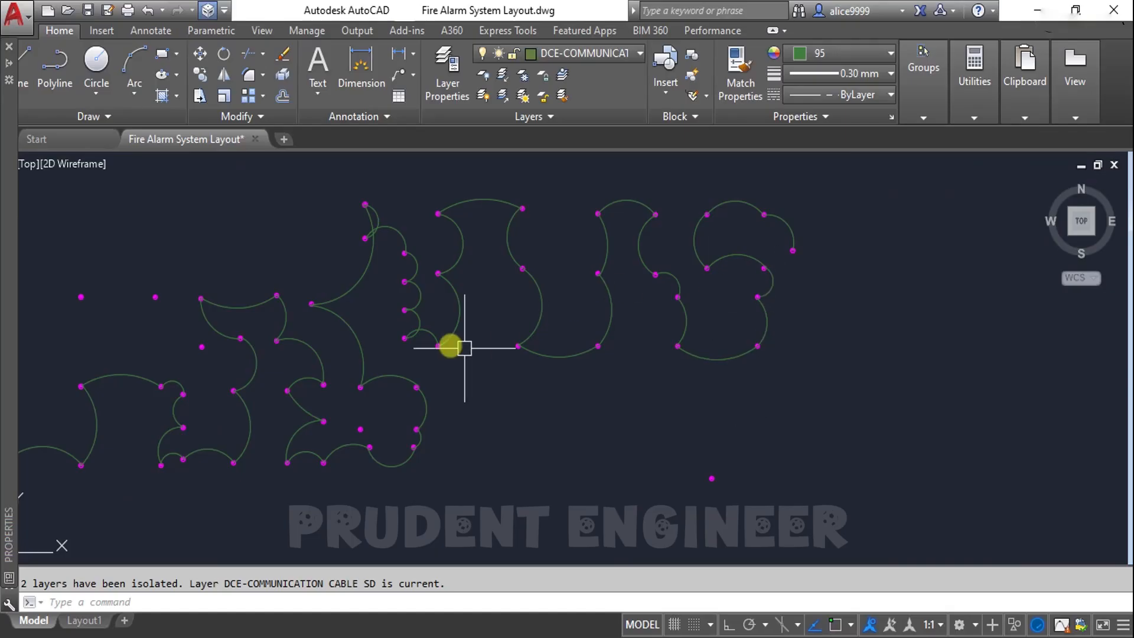
pyautogui.moveTo(426, 340); pyautogui.dragTo(669, 322, button='middle')
pyautogui.scroll(2, 619, 185)
pyautogui.scroll(-2, 689, 306)
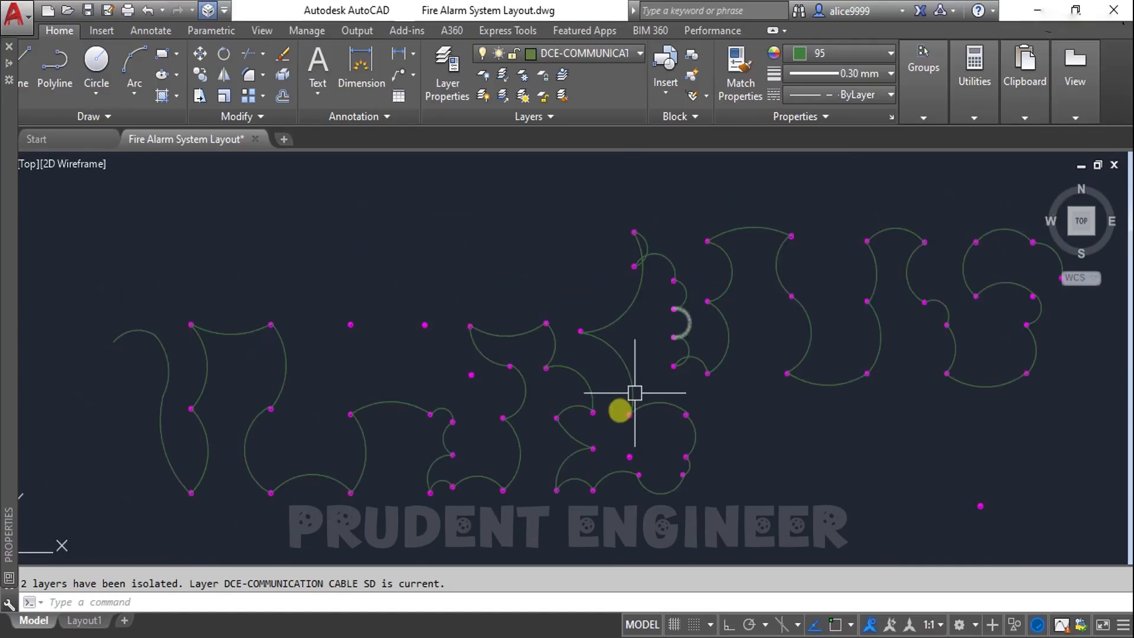
pyautogui.moveTo(636, 393); pyautogui.dragTo(856, 354, button='middle')
pyautogui.scroll(4, 868, 444)
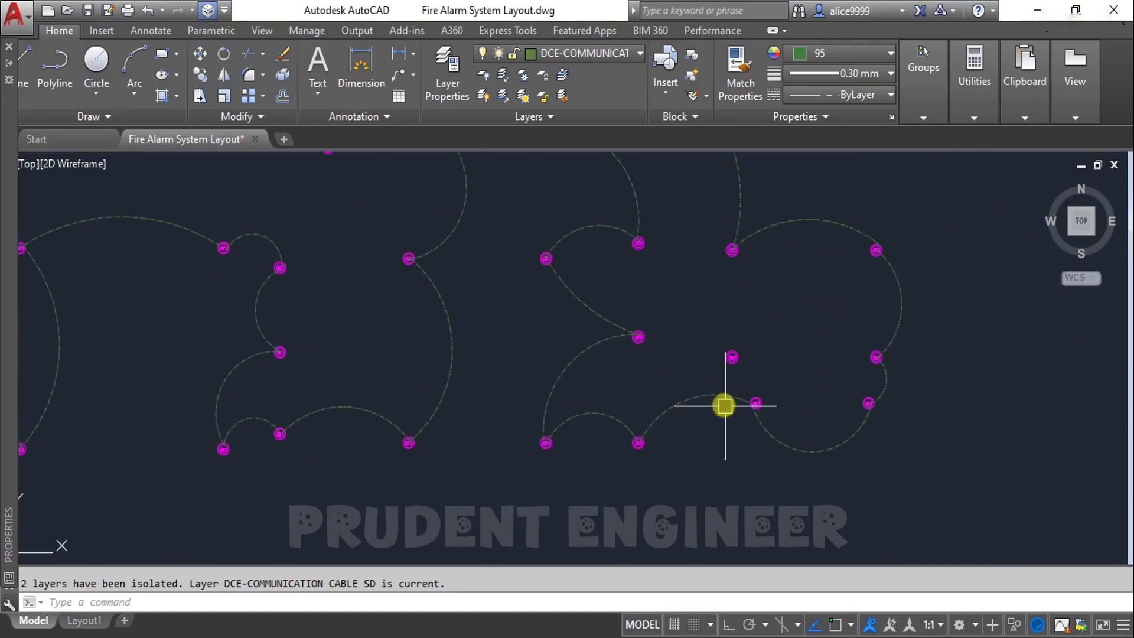
# Delete the cable arc that passes below the unconnected smoke detector in the lower row of rooms
pyautogui.click(724, 401)
pyautogui.scroll(2, 750, 407)
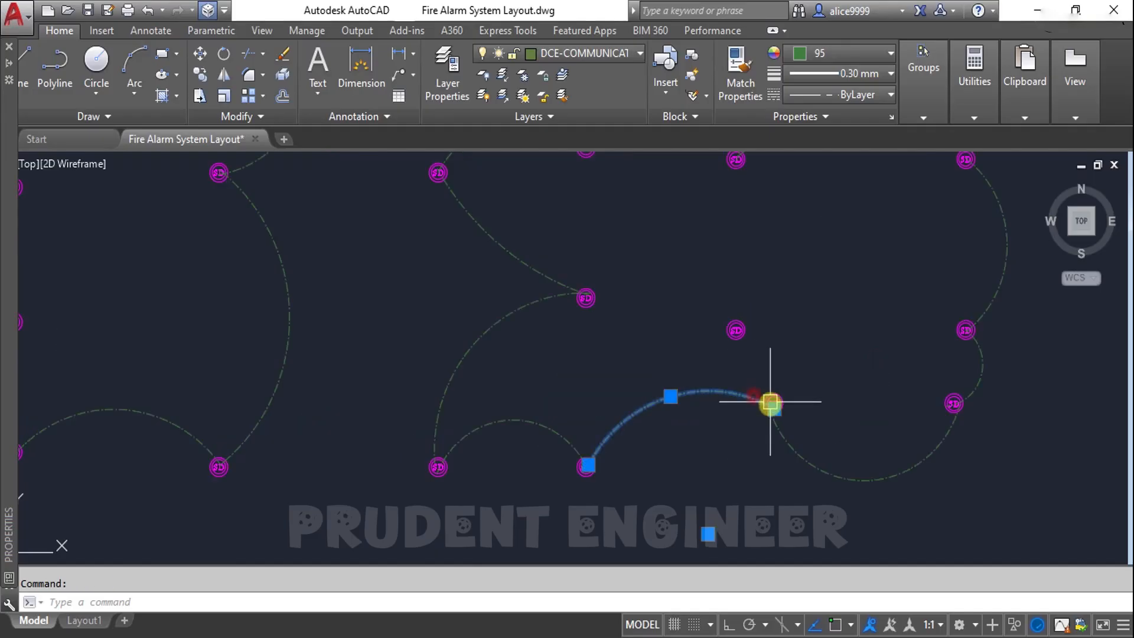
pyautogui.click(771, 403)
pyautogui.press('Escape')
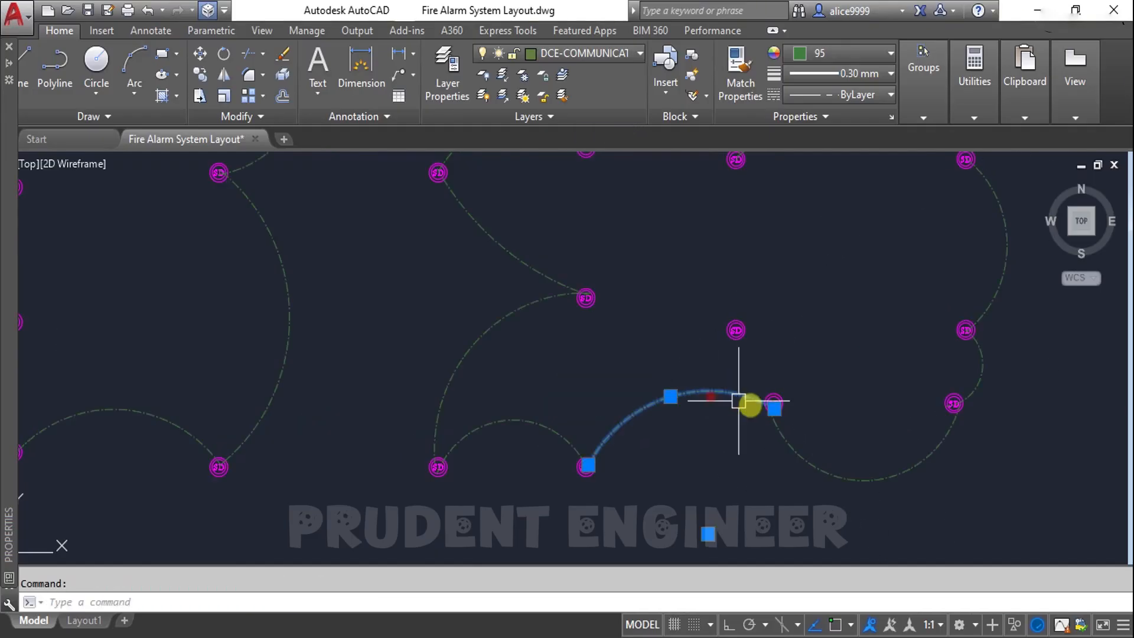
pyautogui.click(774, 408)
pyautogui.press('Escape')
pyautogui.press('Escape')
pyautogui.write('tr')
pyautogui.press('Return')
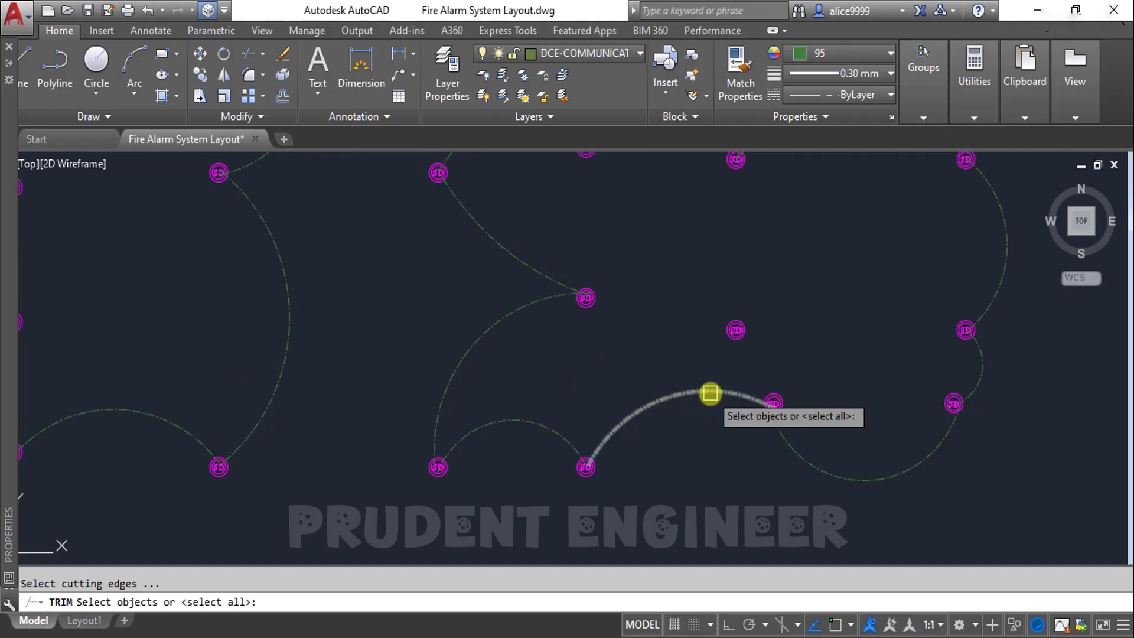
pyautogui.press('Escape')
pyautogui.press('Escape')
# Draw a cable arc bulging up and left from the lower smoke detector to the unconnected one at its upper right
pyautogui.write('A')
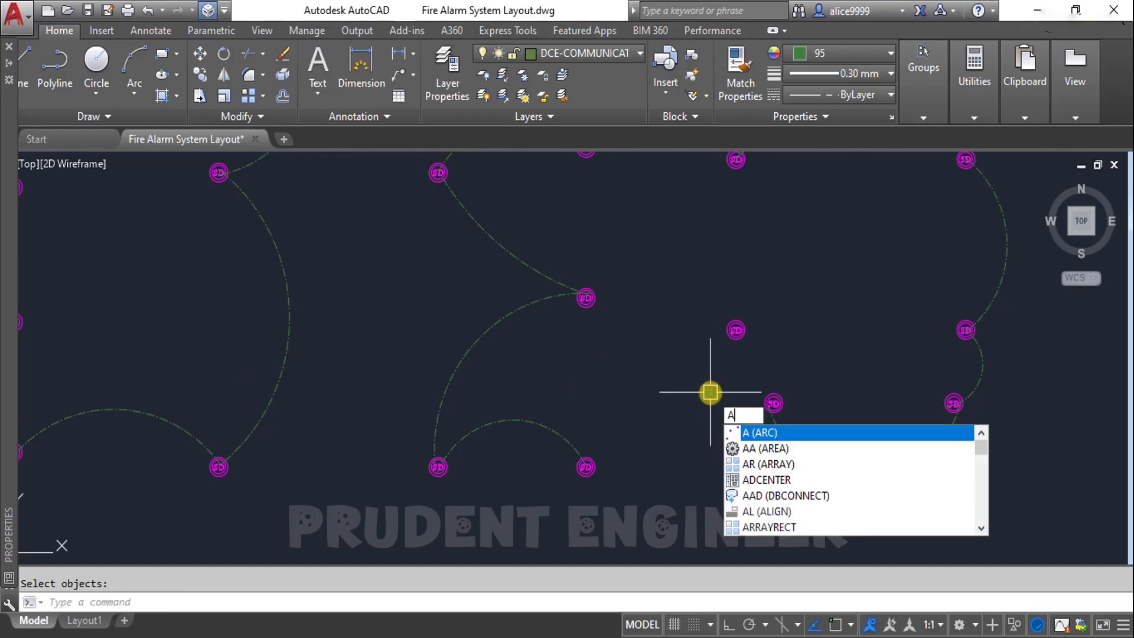
pyautogui.press('Return')
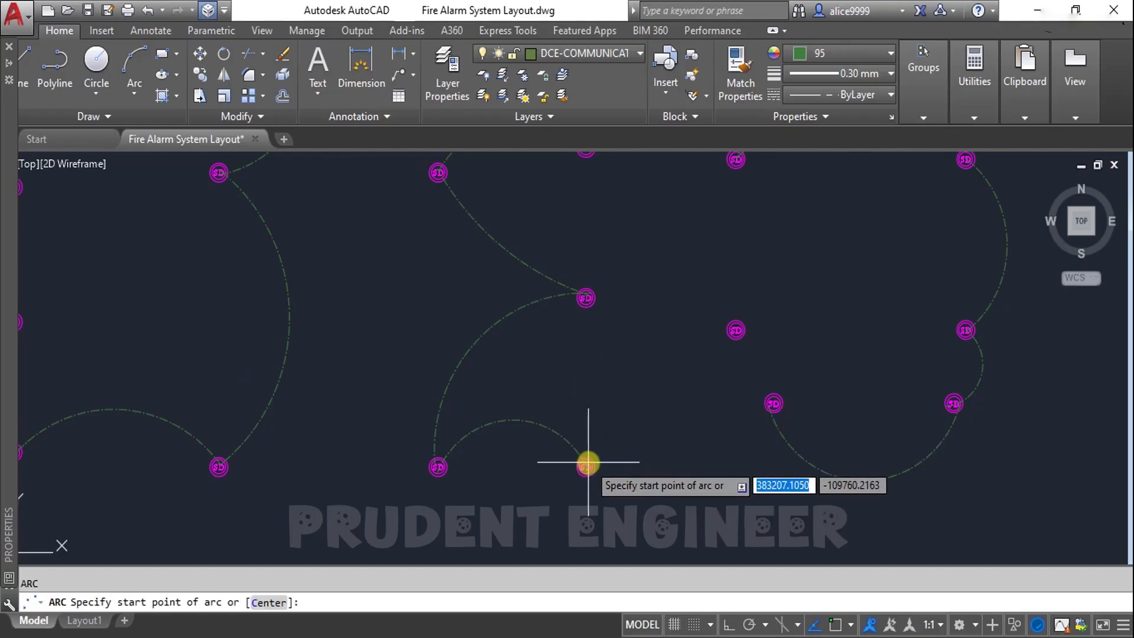
pyautogui.click(586, 464)
pyautogui.click(618, 377)
pyautogui.click(739, 332)
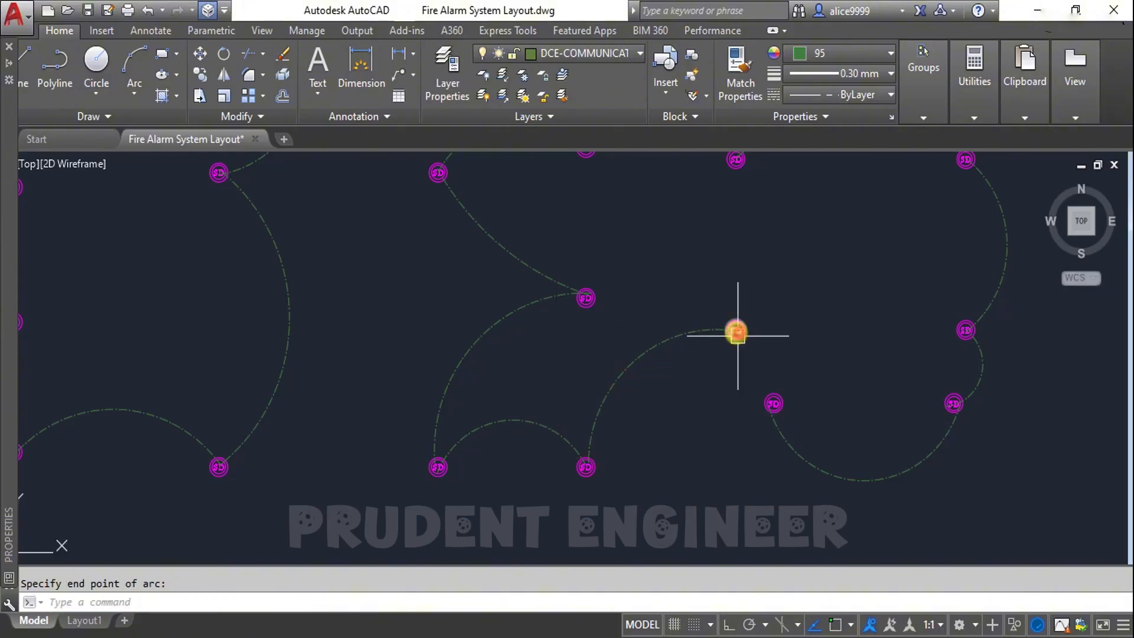
# Draw a cable arc bulging up and right from the newly connected smoke detector to the nearby one at its lower right
pyautogui.press('Return')
pyautogui.click(736, 331)
pyautogui.click(767, 358)
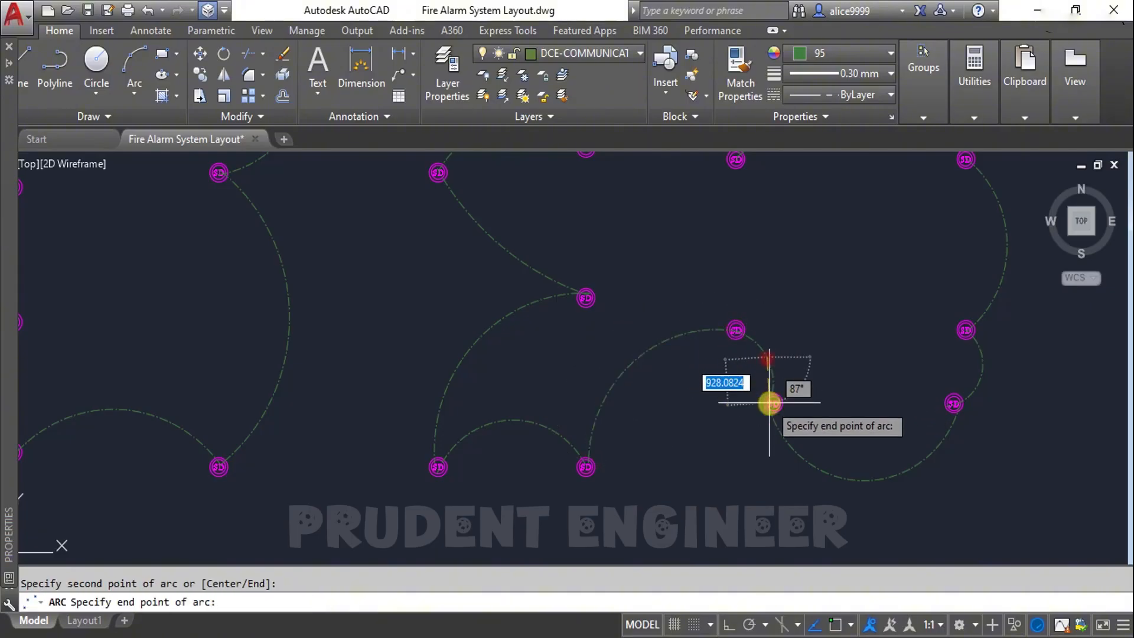
pyautogui.click(773, 403)
pyautogui.press('Escape')
# Delete the cable arc between the two middle-row smoke detectors that lie below the unconnected detectors in the left wing
pyautogui.scroll(-3, 674, 454)
pyautogui.scroll(-1, 657, 425)
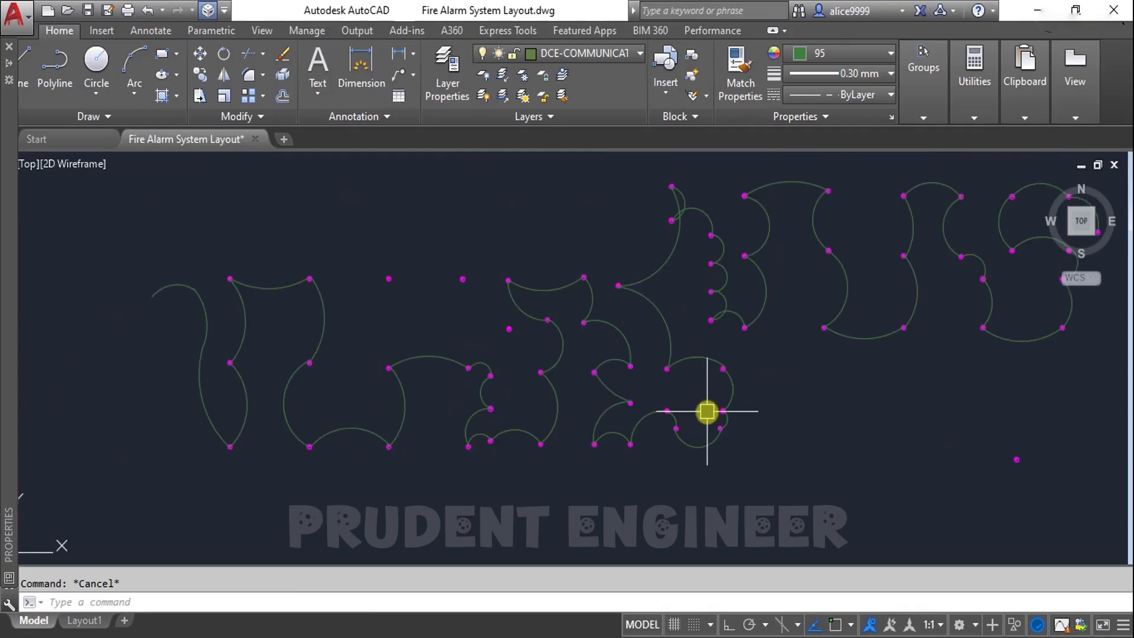
pyautogui.moveTo(842, 353); pyautogui.dragTo(700, 374, button='middle')
pyautogui.moveTo(484, 434); pyautogui.dragTo(709, 426, button='middle')
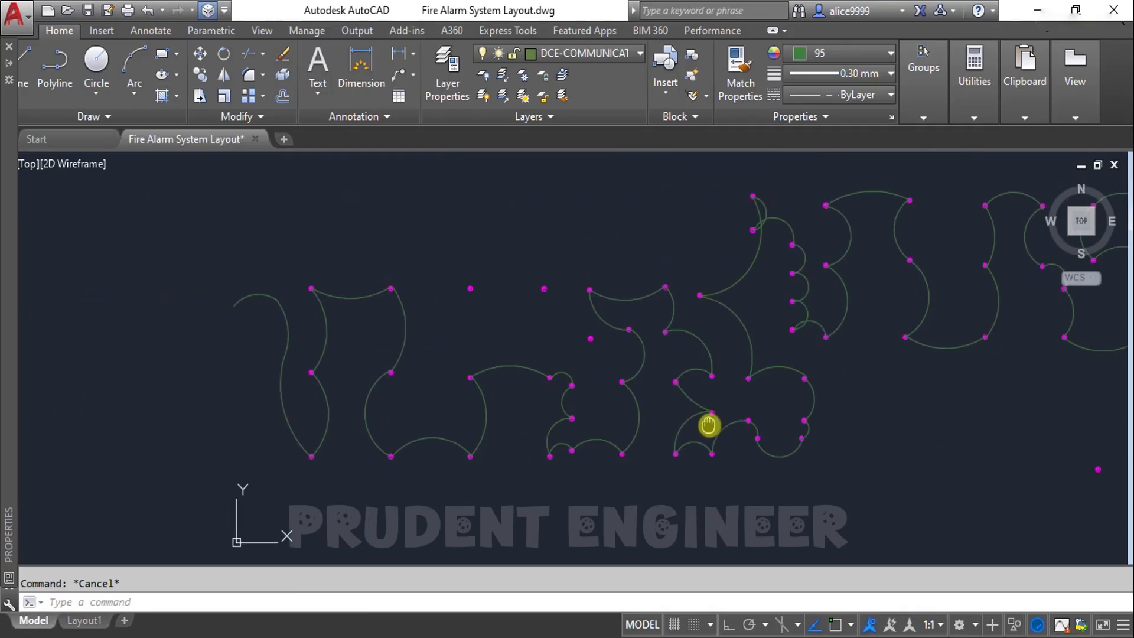
pyautogui.scroll(2, 508, 280)
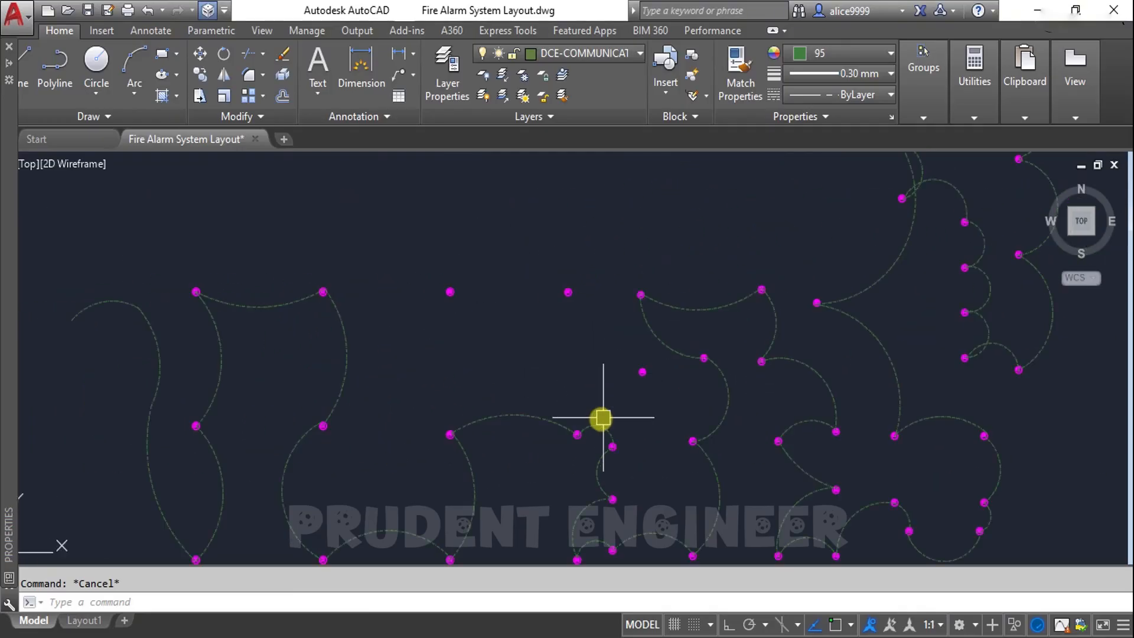
pyautogui.scroll(1, 583, 433)
pyautogui.press('Escape')
pyautogui.scroll(-1, 631, 419)
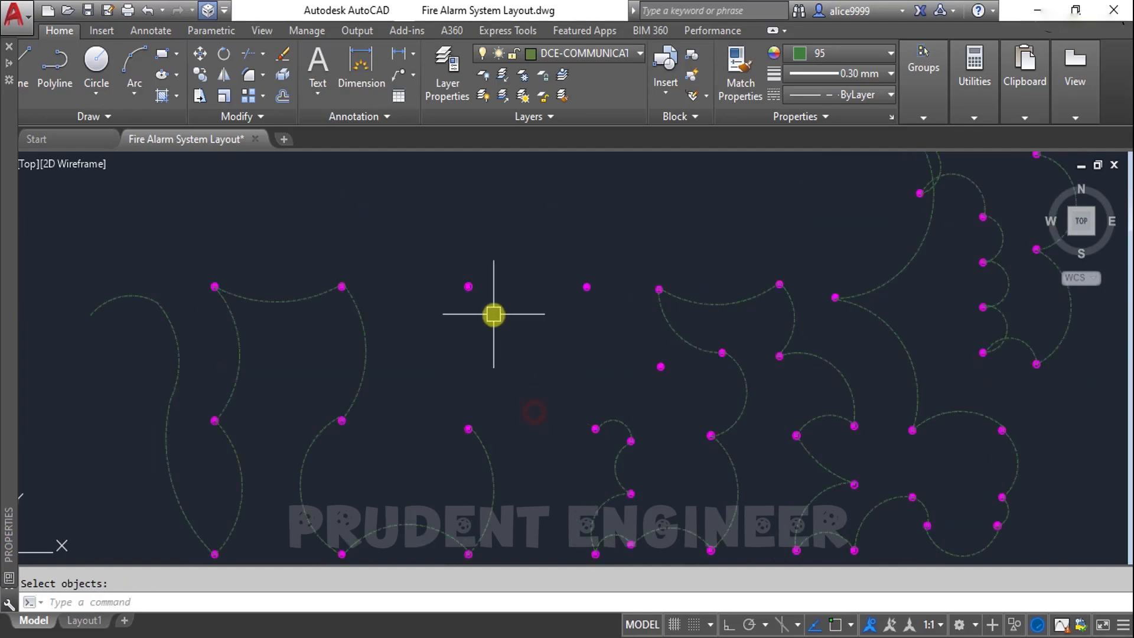
# Draw a cable arc from the open middle-row smoke detector up to the unconnected one above, and another across to its top-row neighbour
pyautogui.write('arc')
pyautogui.press('Return')
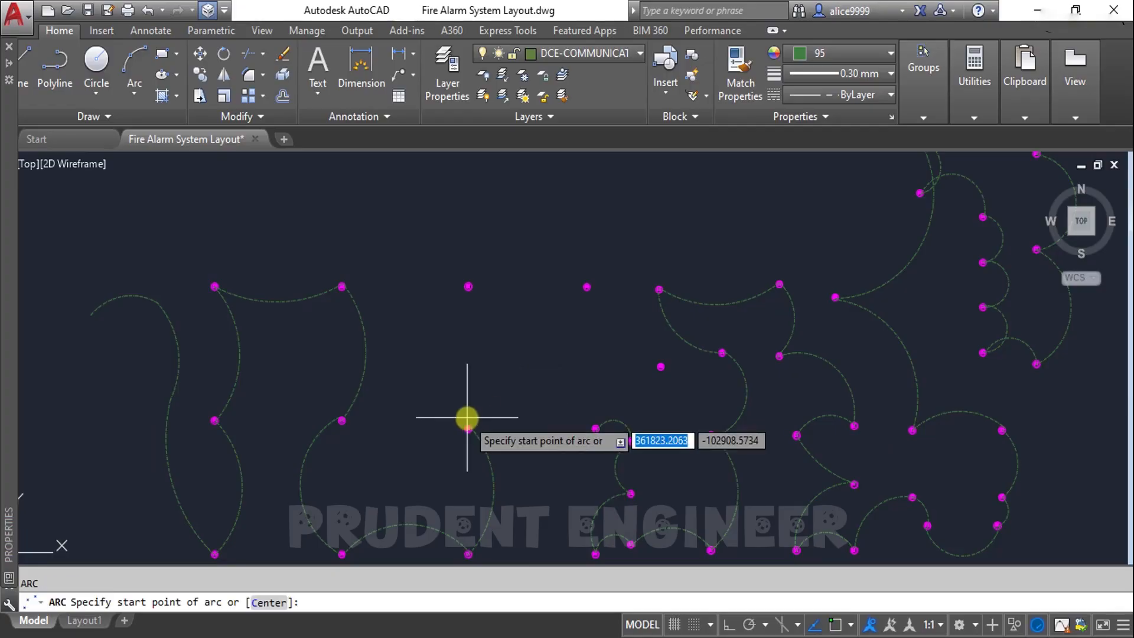
pyautogui.click(469, 429)
pyautogui.click(448, 365)
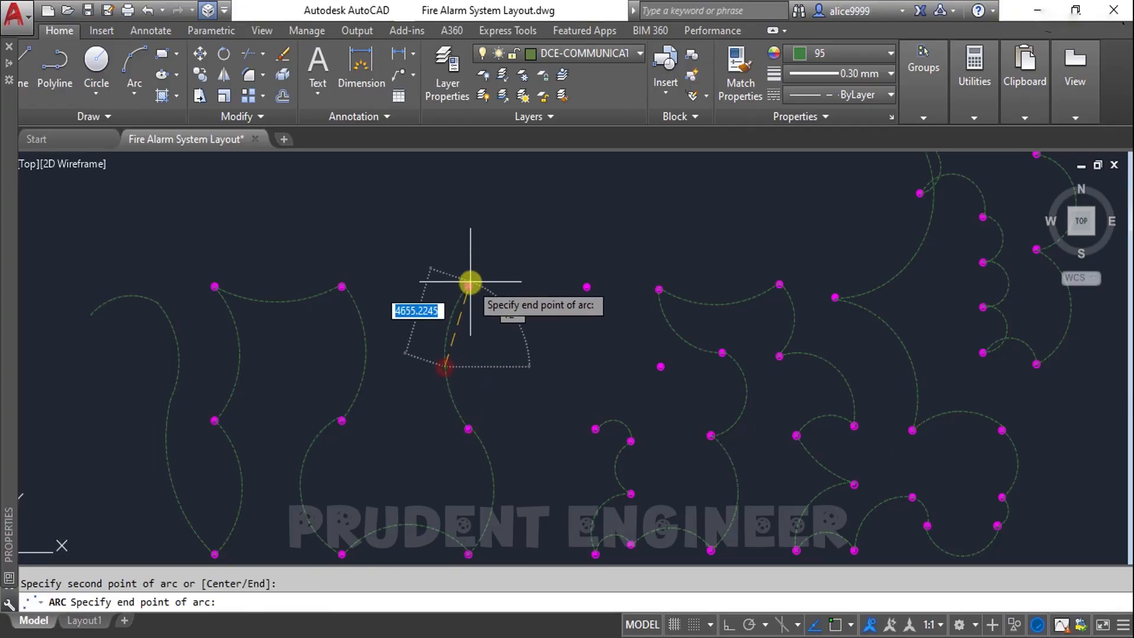
pyautogui.click(468, 288)
pyautogui.press('Return')
pyautogui.click(468, 287)
pyautogui.click(536, 267)
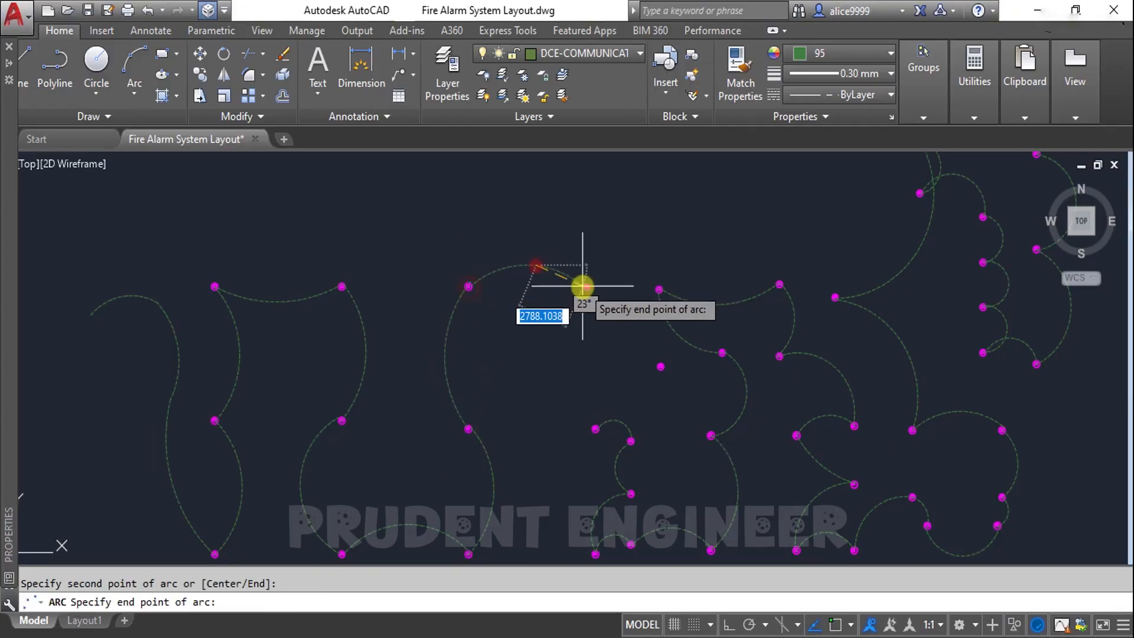
pyautogui.click(584, 287)
# Draw cable arcs from the second top-row smoke detector to the isolated one at its lower right, and on to the open middle-row detector
pyautogui.press('Return')
pyautogui.click(585, 288)
pyautogui.click(618, 306)
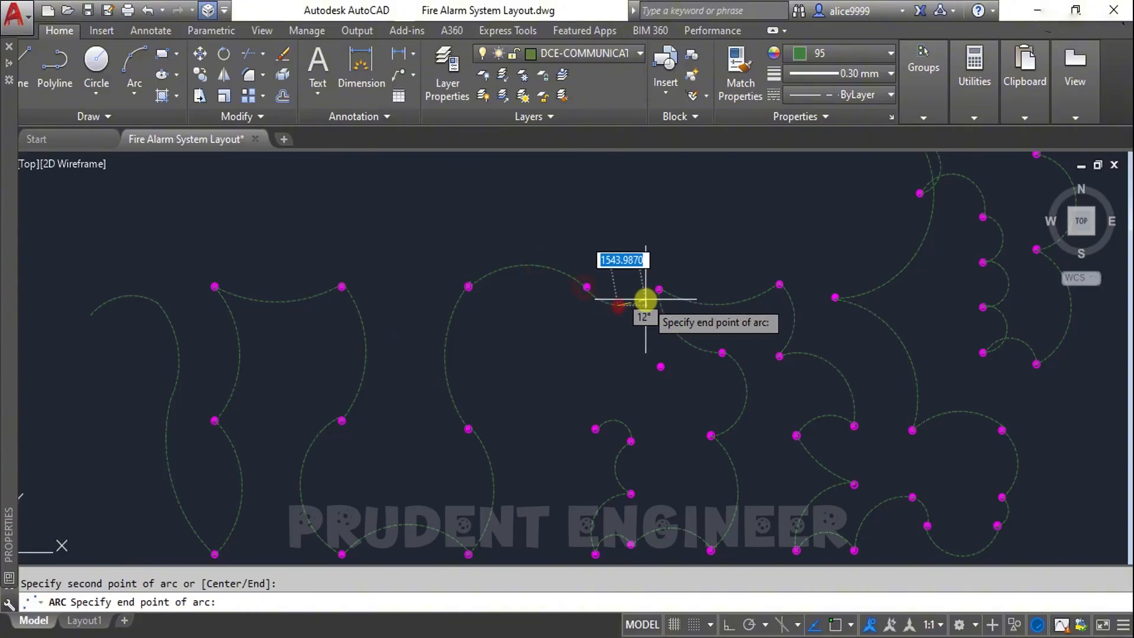
pyautogui.click(661, 366)
pyautogui.press('Return')
pyautogui.click(660, 367)
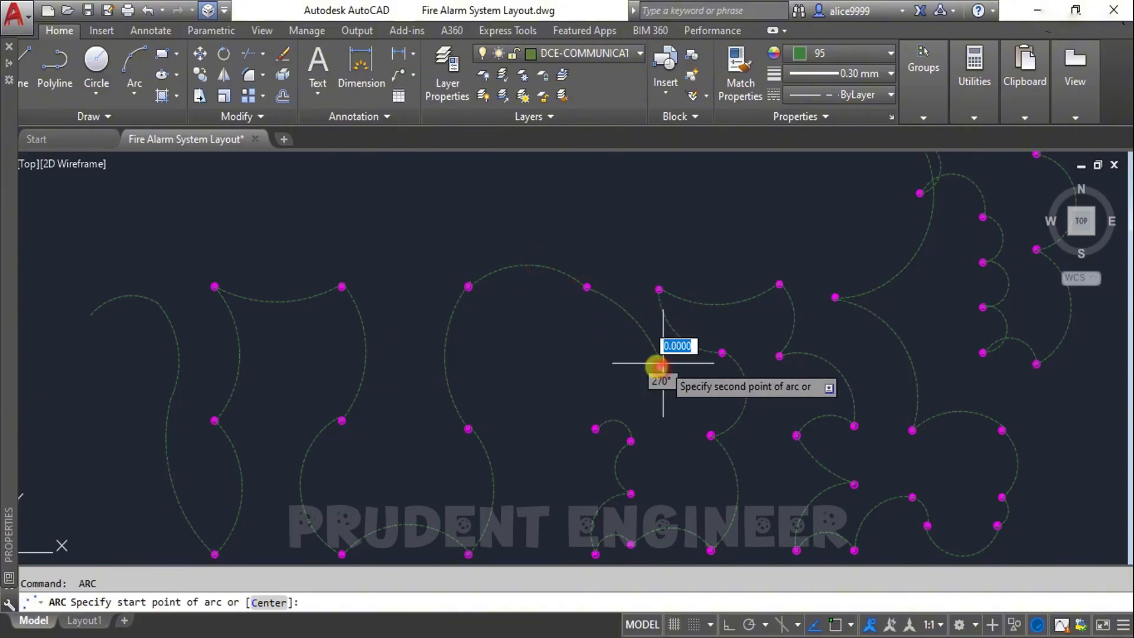
pyautogui.click(618, 381)
pyautogui.click(597, 425)
pyautogui.press('Escape')
# End the layer isolation to bring back all hidden layers of the floor plan, and save the drawing
pyautogui.scroll(-2, 582, 375)
pyautogui.scroll(-2, 625, 380)
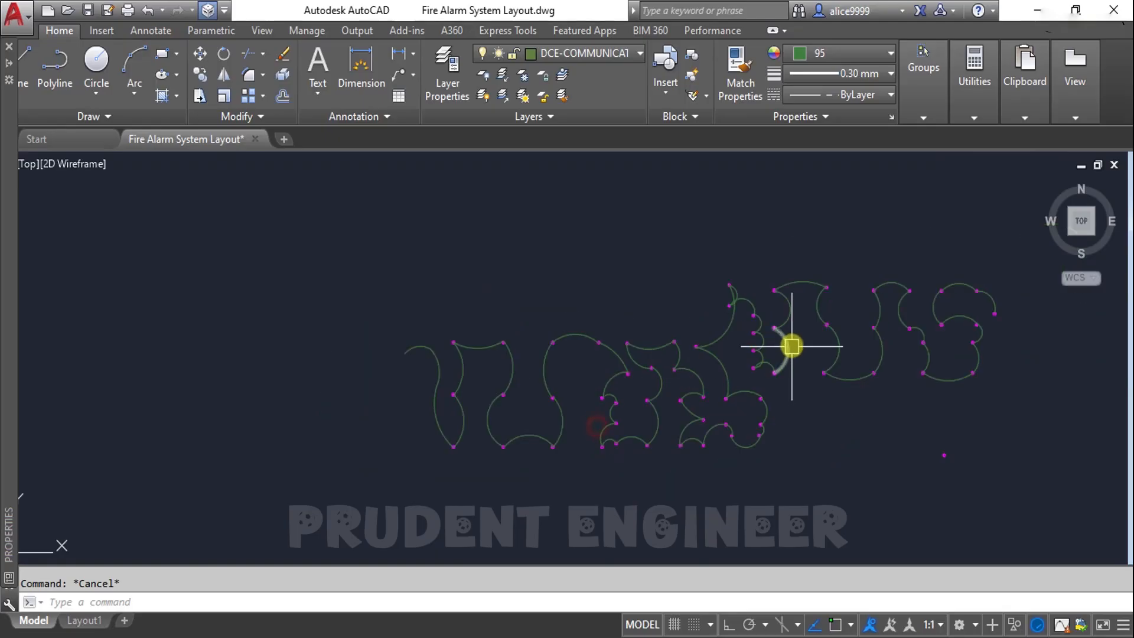
pyautogui.moveTo(832, 397); pyautogui.dragTo(715, 384, button='middle')
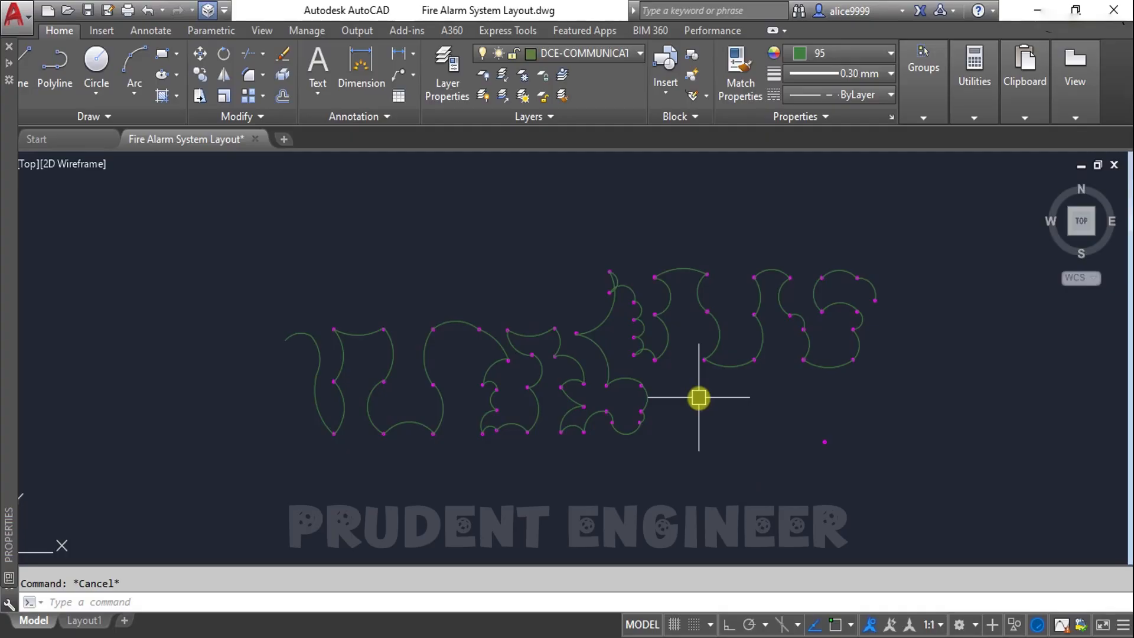
pyautogui.press('Return')
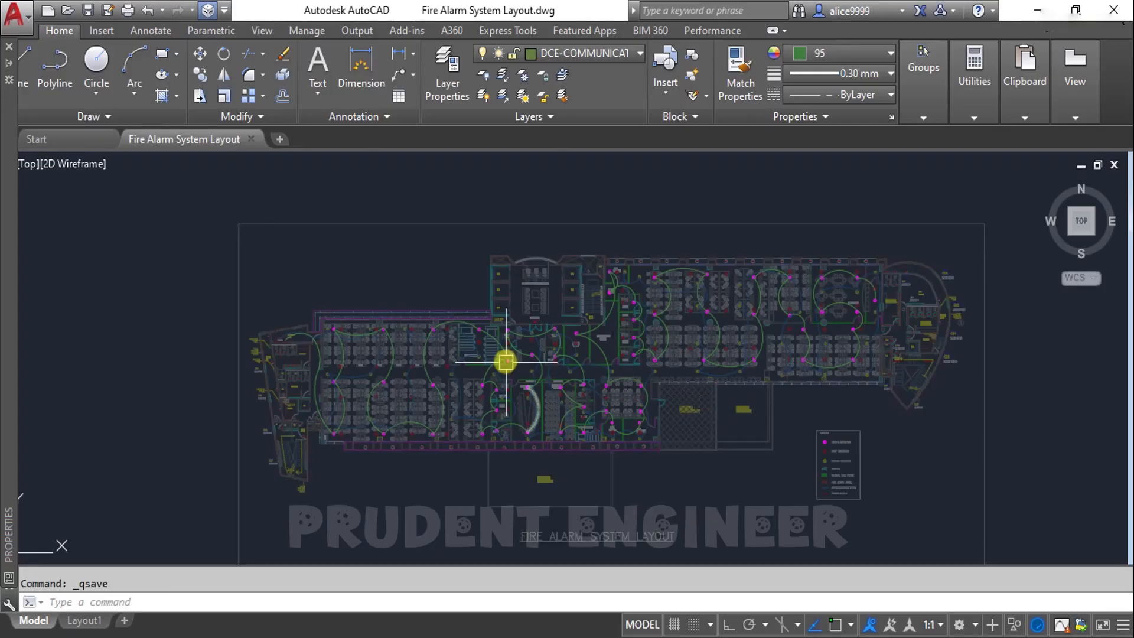
# Look over the wired floor plan and open the Layer Properties Manager
pyautogui.moveTo(335, 409); pyautogui.dragTo(552, 362, button='middle')
pyautogui.scroll(6, 521, 328)
pyautogui.moveTo(846, 336); pyautogui.dragTo(464, 342, button='middle')
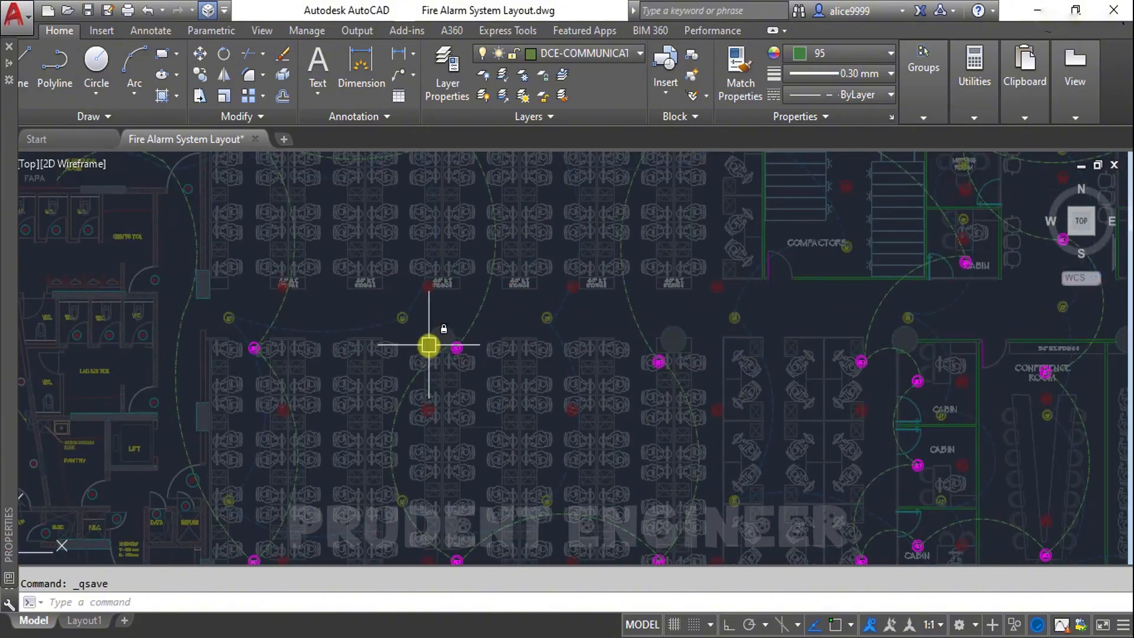
pyautogui.scroll(-4, 480, 346)
pyautogui.scroll(4, 545, 331)
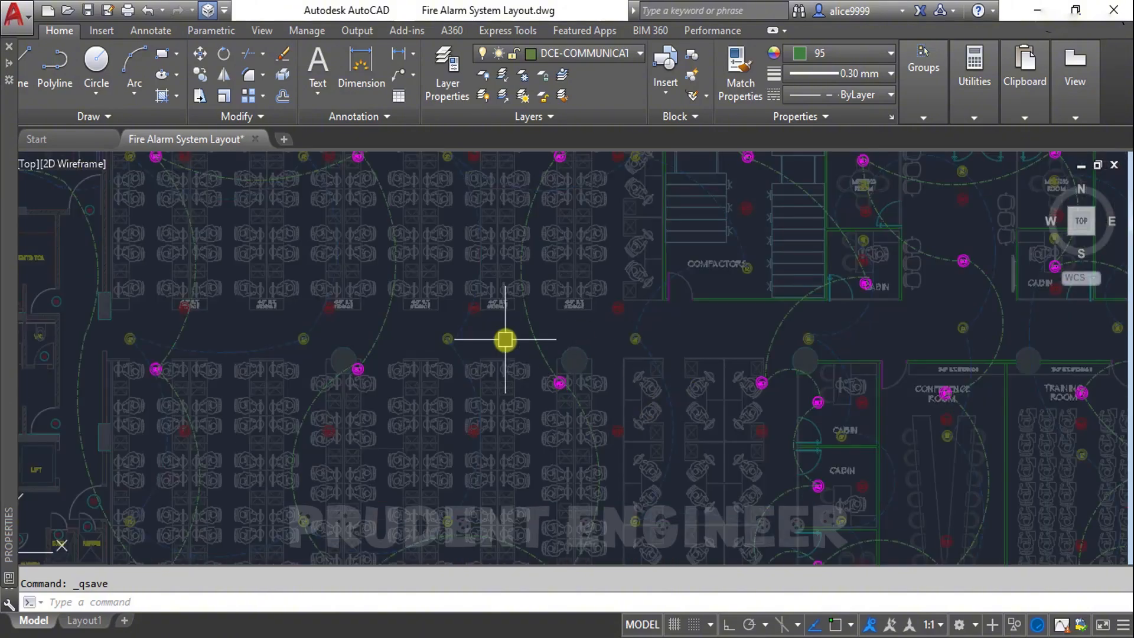
pyautogui.scroll(-5, 505, 339)
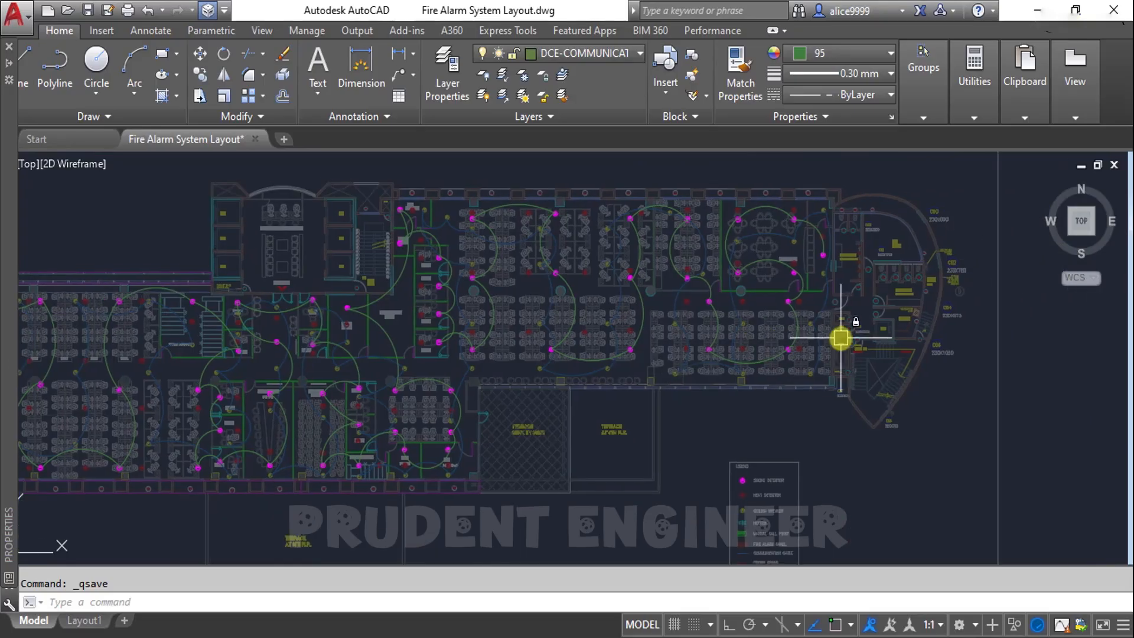
pyautogui.write('la')
pyautogui.press('Return')
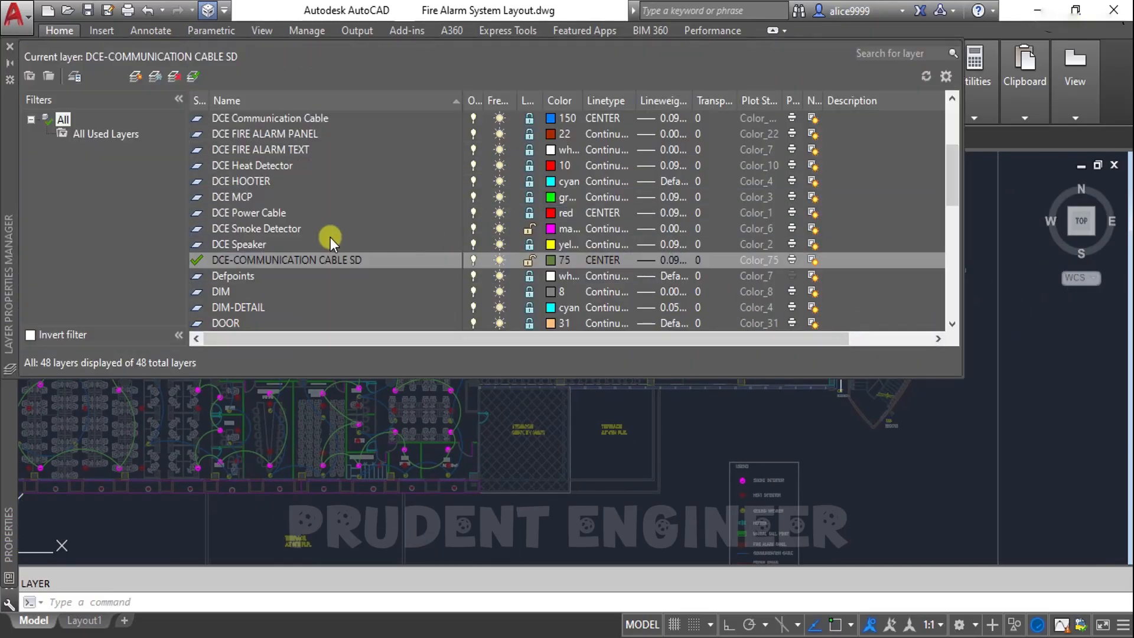
# Unlock all layers of the drawing together
pyautogui.click(331, 243)
pyautogui.hotkey('ctrl', 'a')
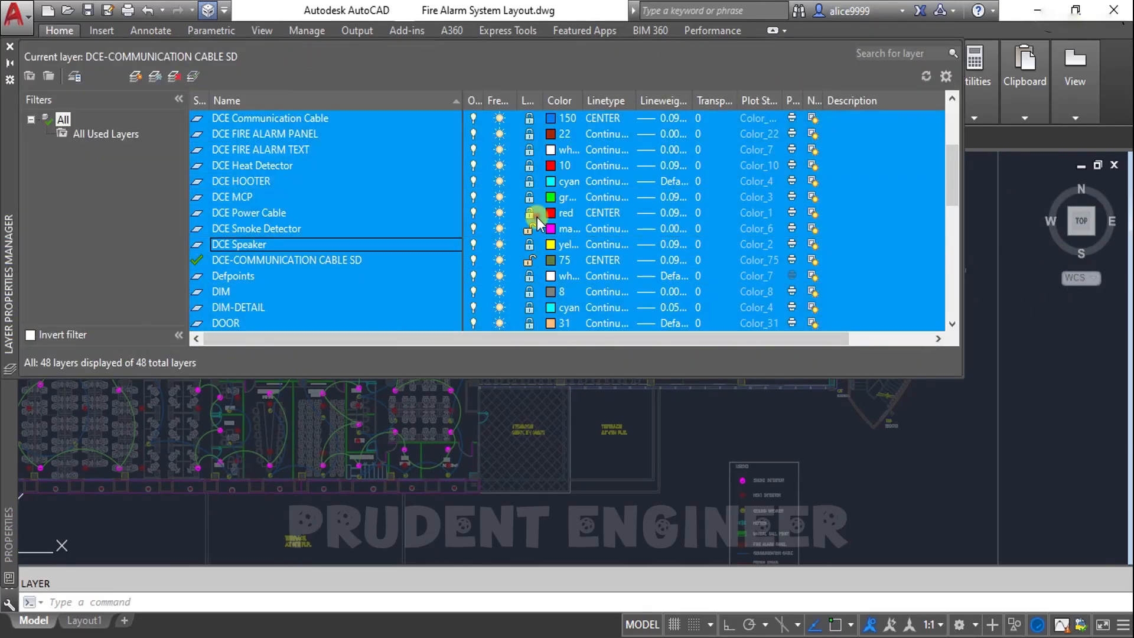
pyautogui.click(523, 243)
# Lock all layers of the drawing together
pyautogui.click(257, 261)
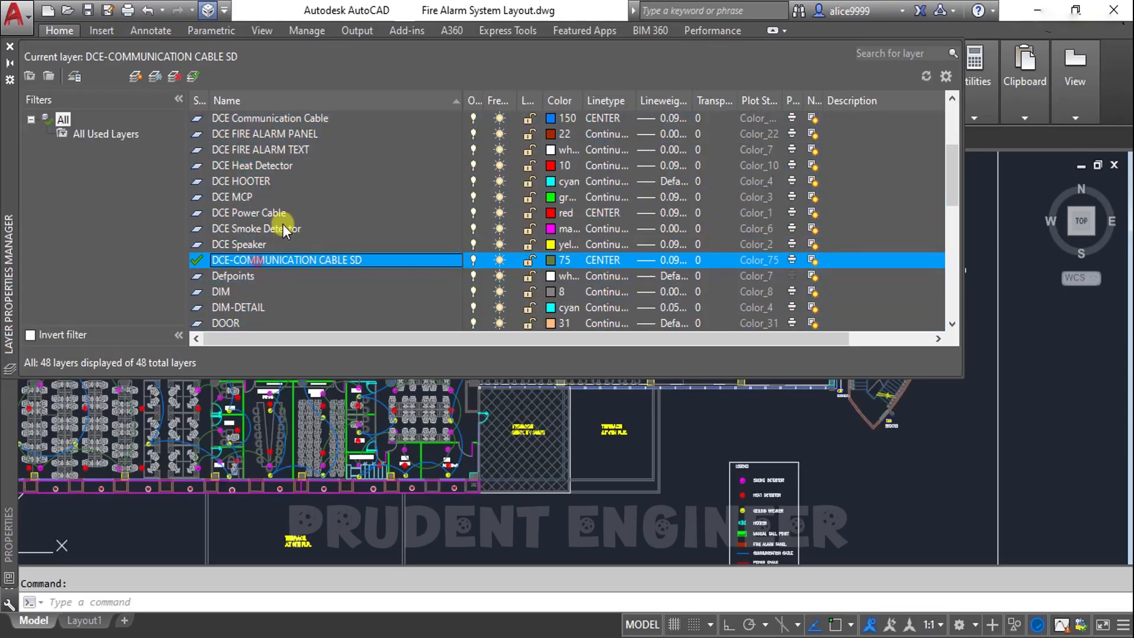
pyautogui.click(283, 228)
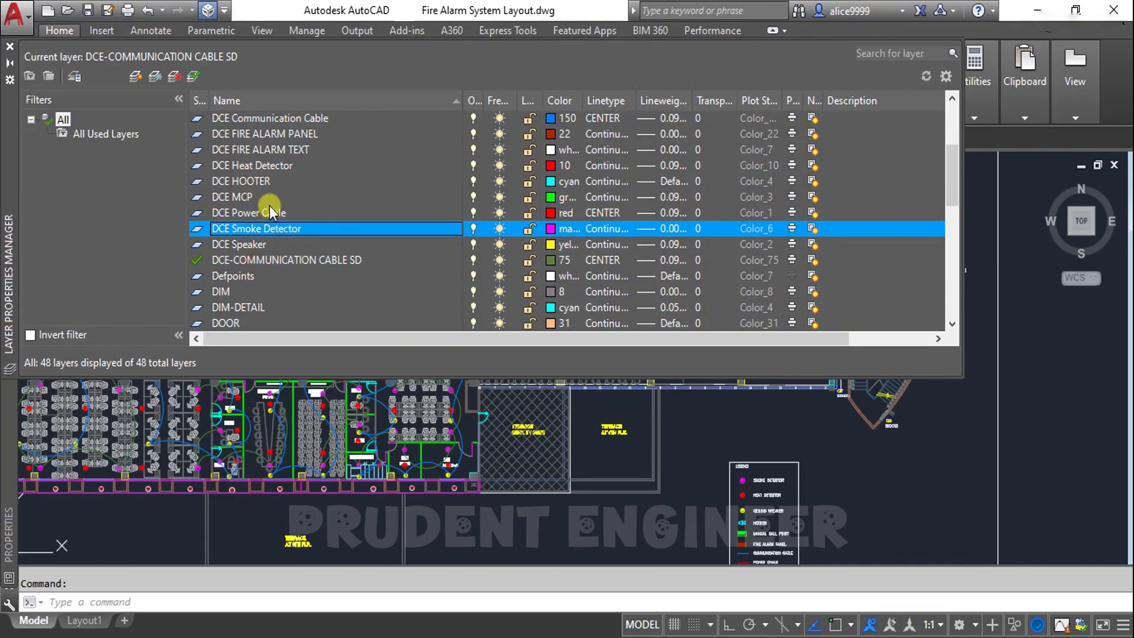
pyautogui.hotkey('ctrl', 'a')
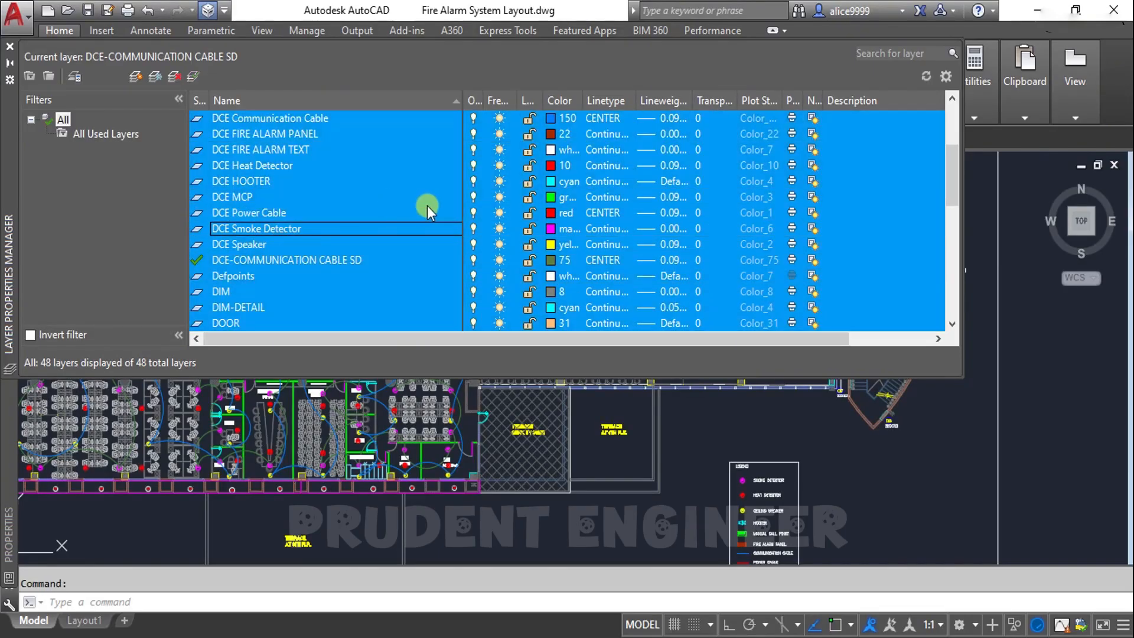
pyautogui.click(522, 198)
# Unlock only the fire alarm layers from DCE Communication Cable through DCE-COMMUNICATION CABLE SD, and close the layer manager
pyautogui.click(267, 225)
pyautogui.press('Up')
pyautogui.press('Up')
pyautogui.press('Up')
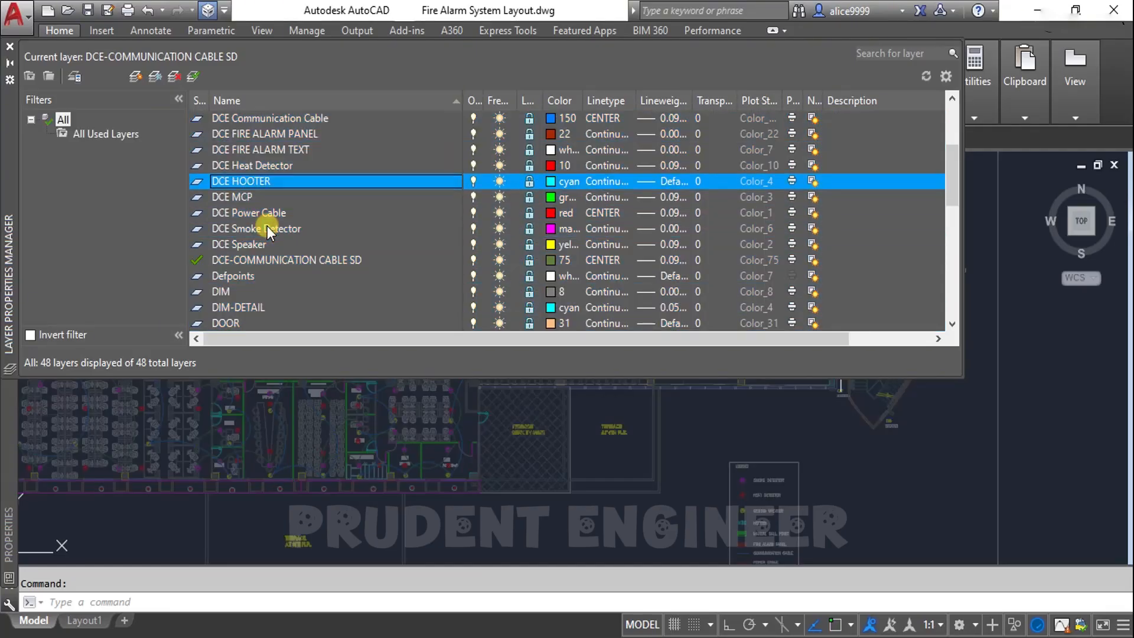
pyautogui.press('Up')
pyautogui.press('Up')
pyautogui.press('Up')
pyautogui.press('Up')
pyautogui.press('Up')
pyautogui.press('Up')
pyautogui.press('Down')
pyautogui.press('Down')
pyautogui.hotkey('shift', 'Down')
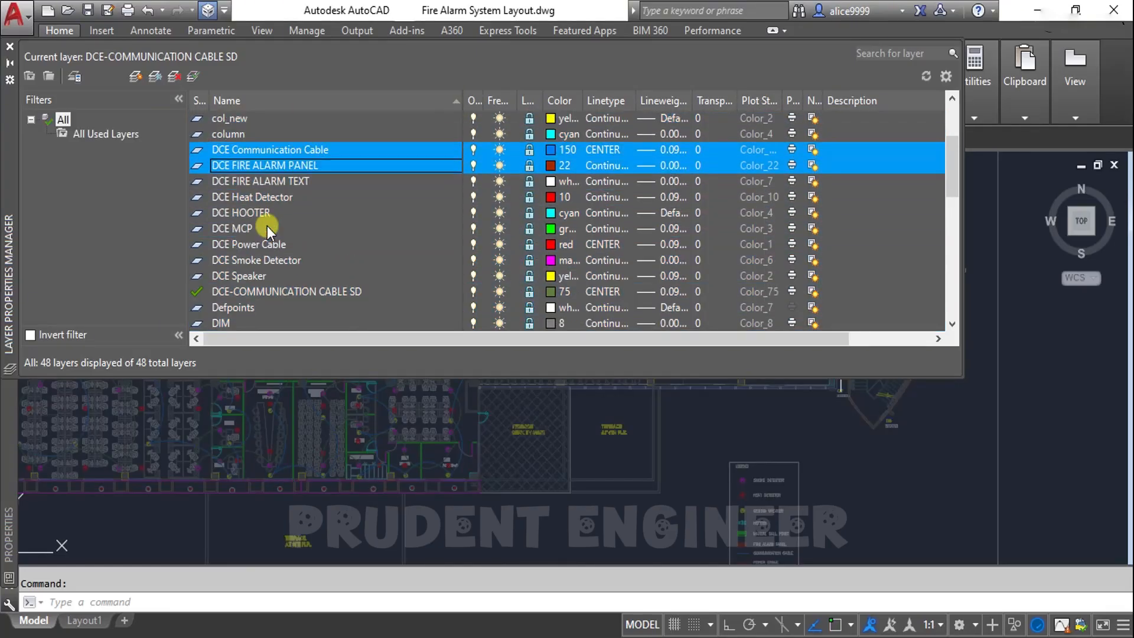
pyautogui.hotkey('shift', 'Down')
pyautogui.hotkey('shift', 'Down')
pyautogui.hotkey('shift', 'Down')
pyautogui.hotkey('shift', 'Down')
pyautogui.hotkey('shift', 'Down')
pyautogui.hotkey('shift', 'Down')
pyautogui.hotkey('shift', 'Down')
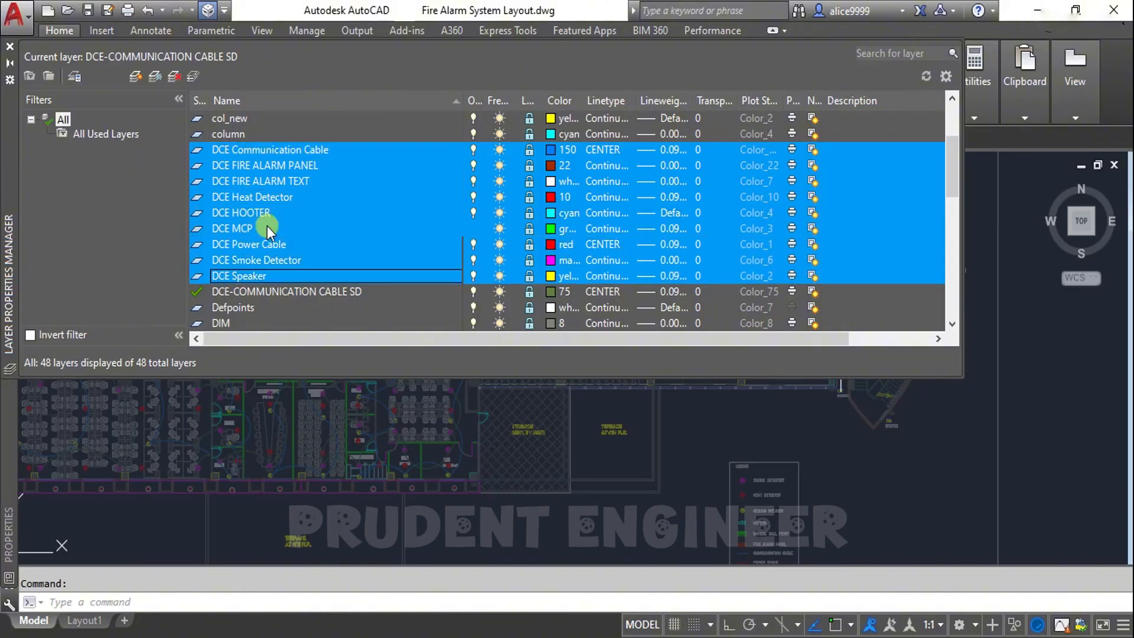
pyautogui.hotkey('shift', 'Down')
pyautogui.hotkey('shift', 'Down')
pyautogui.hotkey('shift', 'Up')
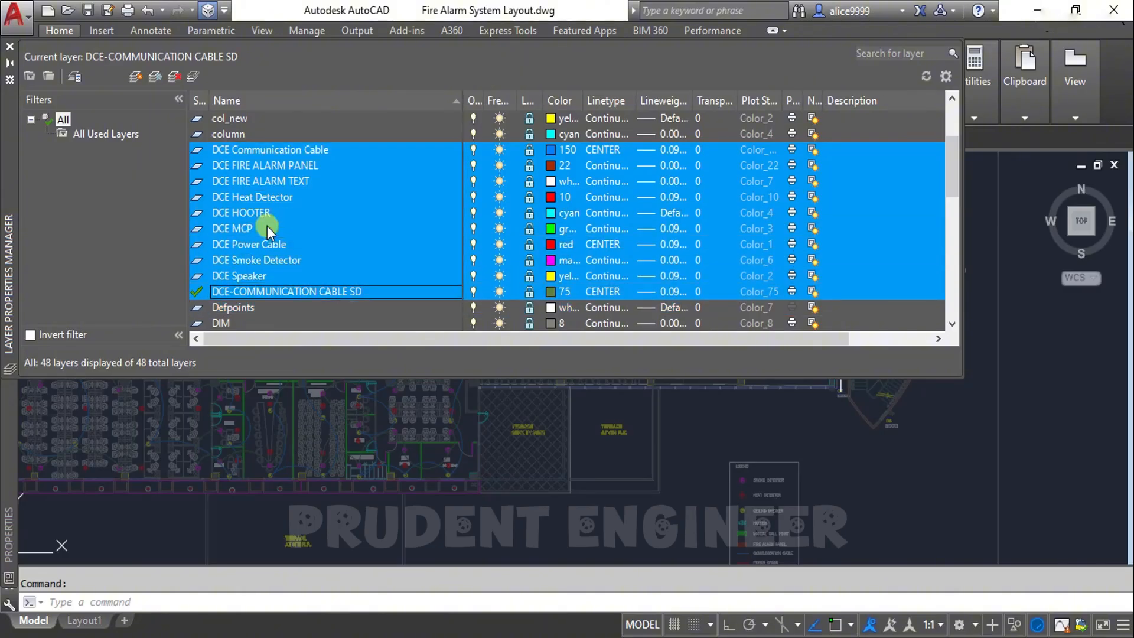
pyautogui.click(529, 245)
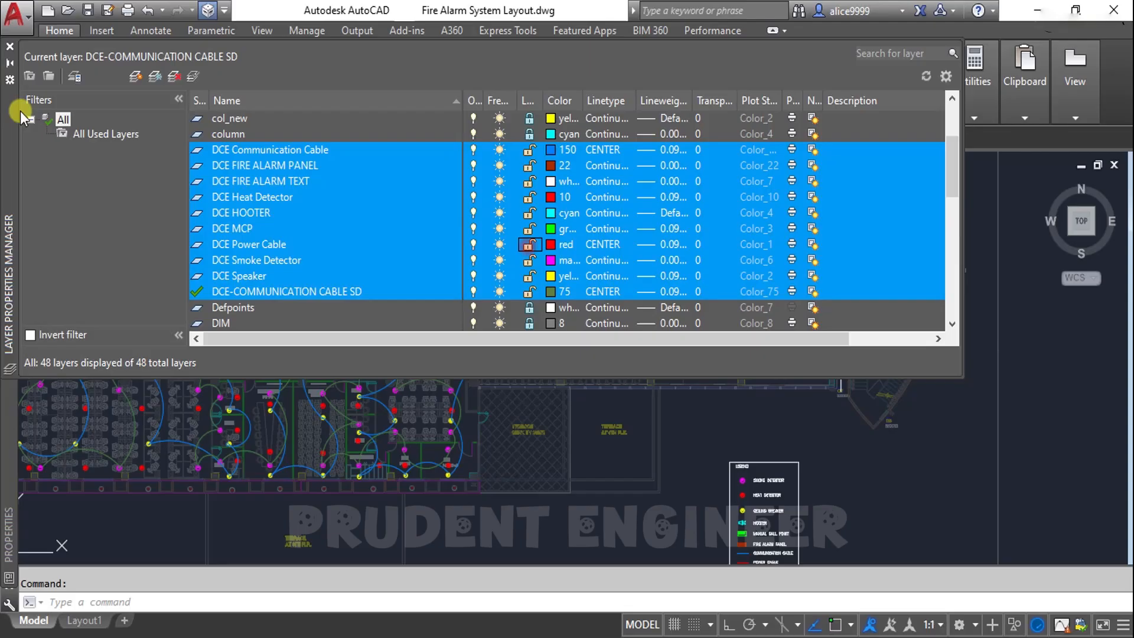
pyautogui.click(10, 48)
# Zoom to the drawing's extents and save the fire alarm layout
pyautogui.write('z')
pyautogui.press('Return')
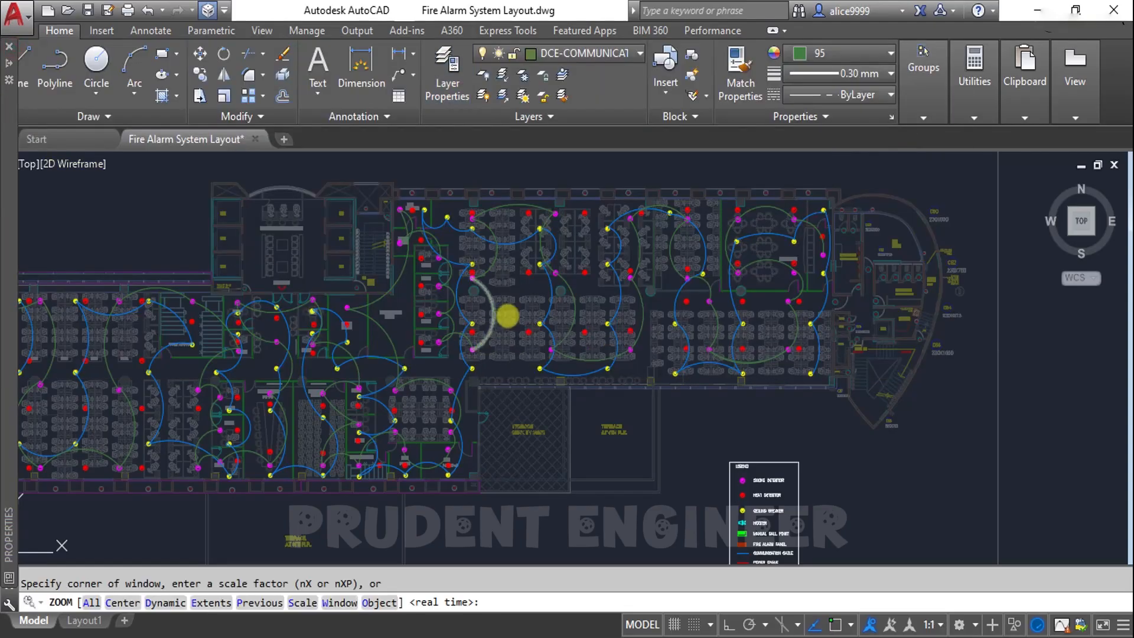
pyautogui.write('e')
pyautogui.press('Return')
pyautogui.hotkey('ctrl', 's')
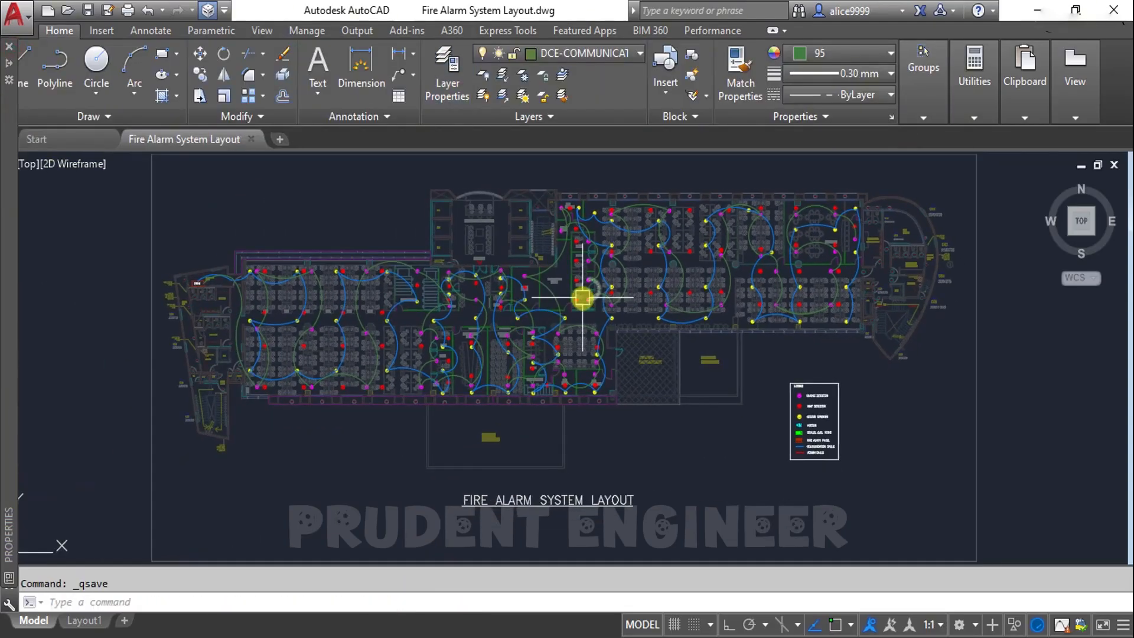